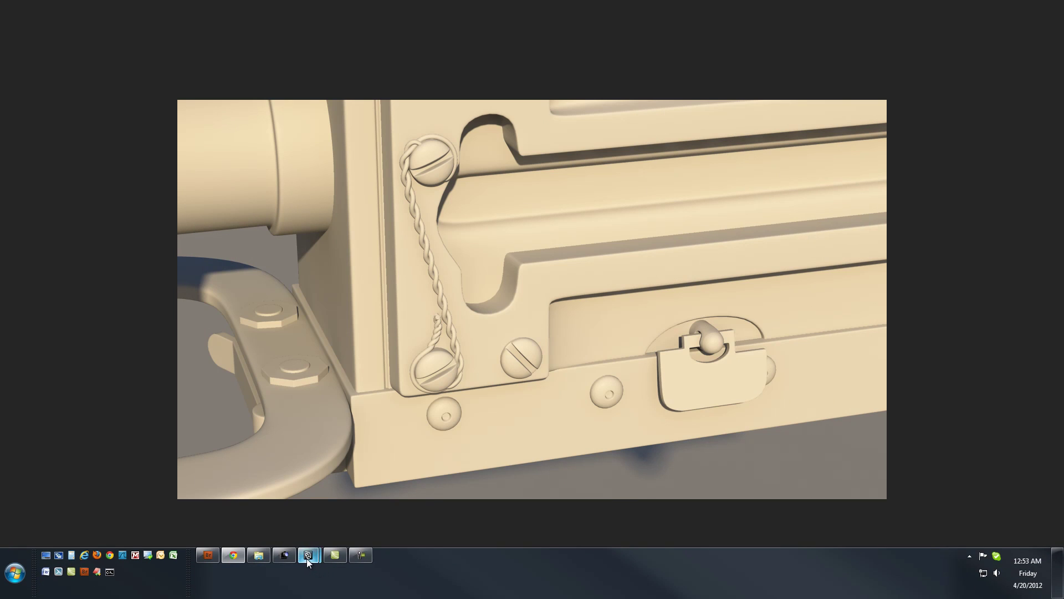
# Step: Bring the Maya safety-wire scene to the front and orbit to inspect the wire
pyautogui.moveTo(307, 557)
pyautogui.click(370, 521)
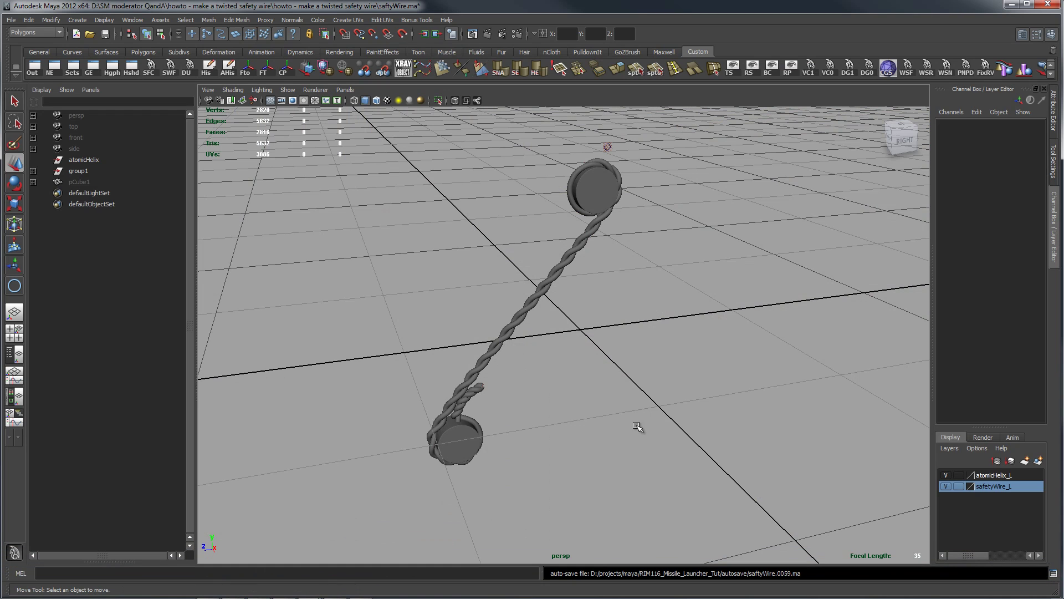
pyautogui.keyDown('alt'); pyautogui.moveTo(618, 404); pyautogui.dragTo(576, 359); pyautogui.keyUp('alt')
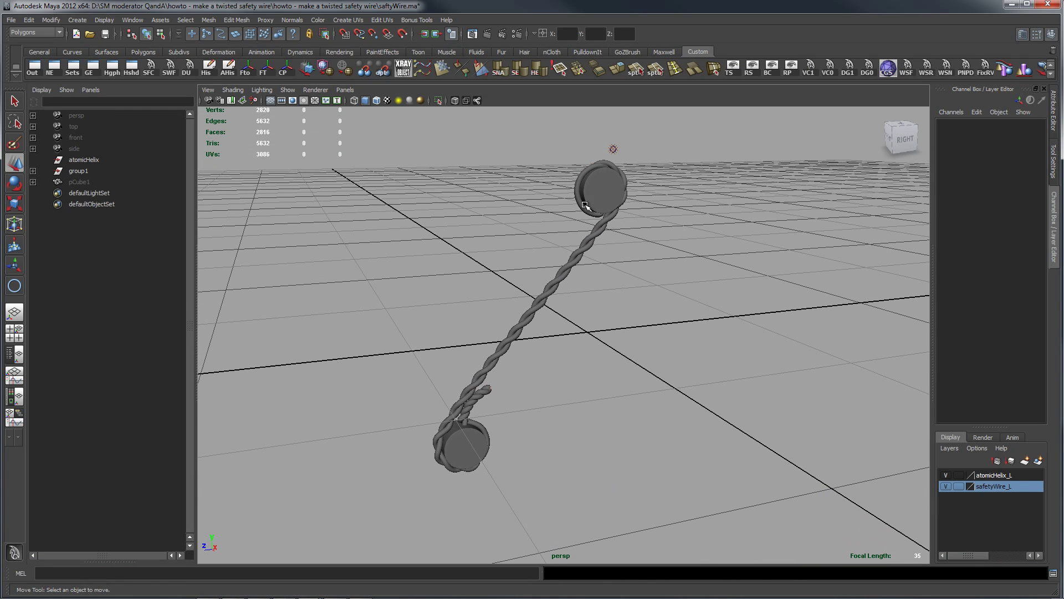
pyautogui.keyDown('alt'); pyautogui.moveTo(588, 404); pyautogui.dragTo(531, 410); pyautogui.keyUp('alt')
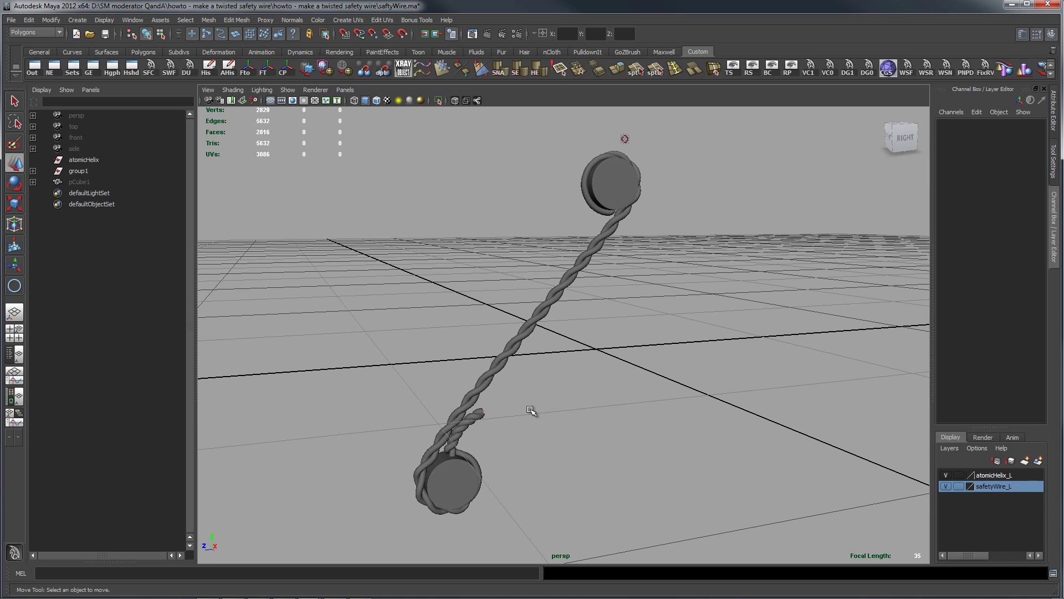
# Step: Select the wire strand surfaces extrudedSurface2 and extrudedSurface3, delete one, then undo to restore it
pyautogui.click(596, 248)
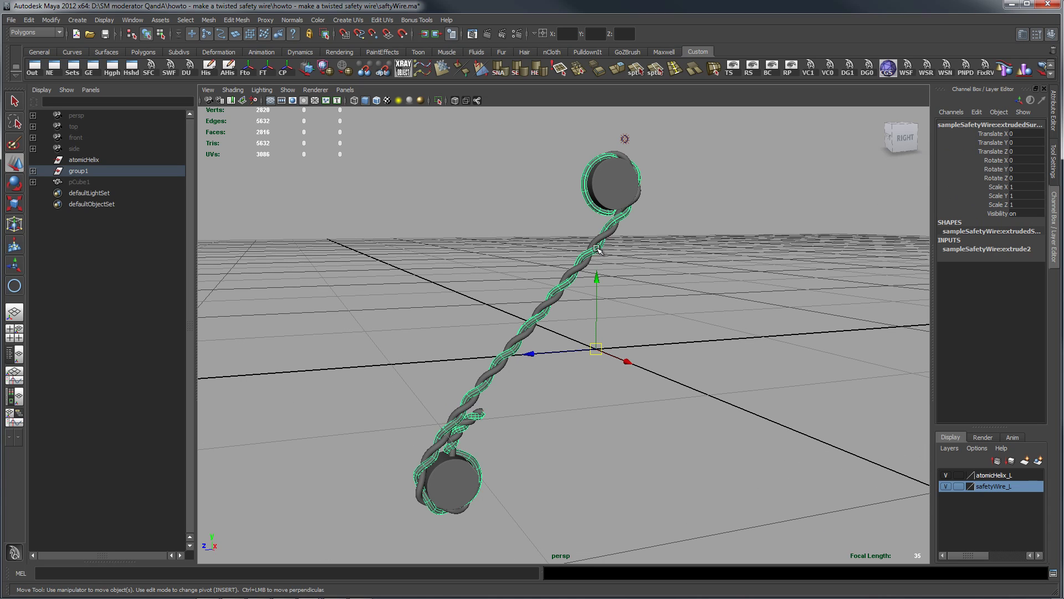
pyautogui.keyDown('shift'); pyautogui.click(615, 233); pyautogui.keyUp('shift')
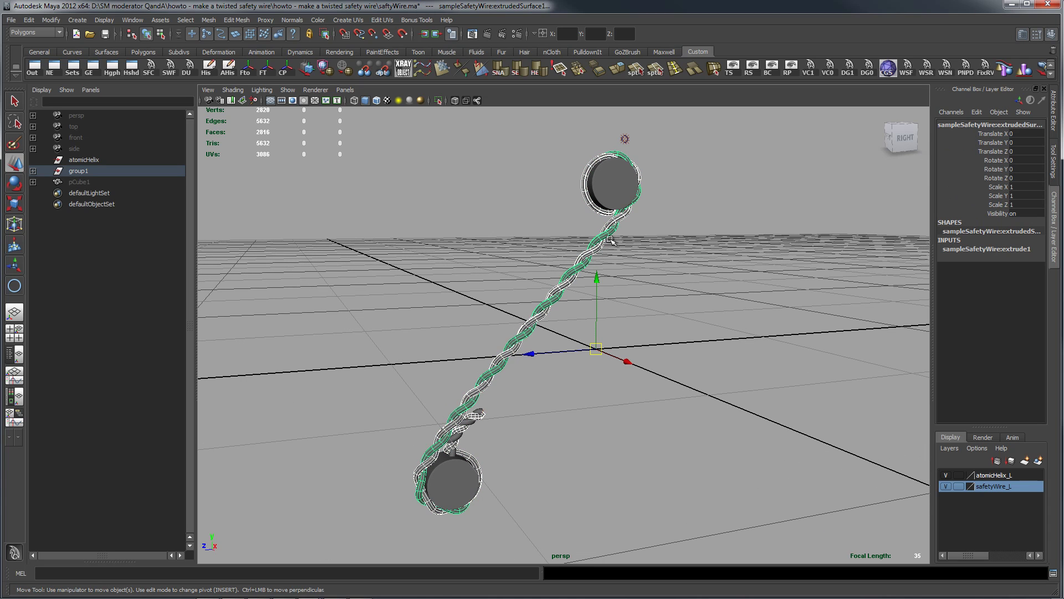
pyautogui.click(455, 455)
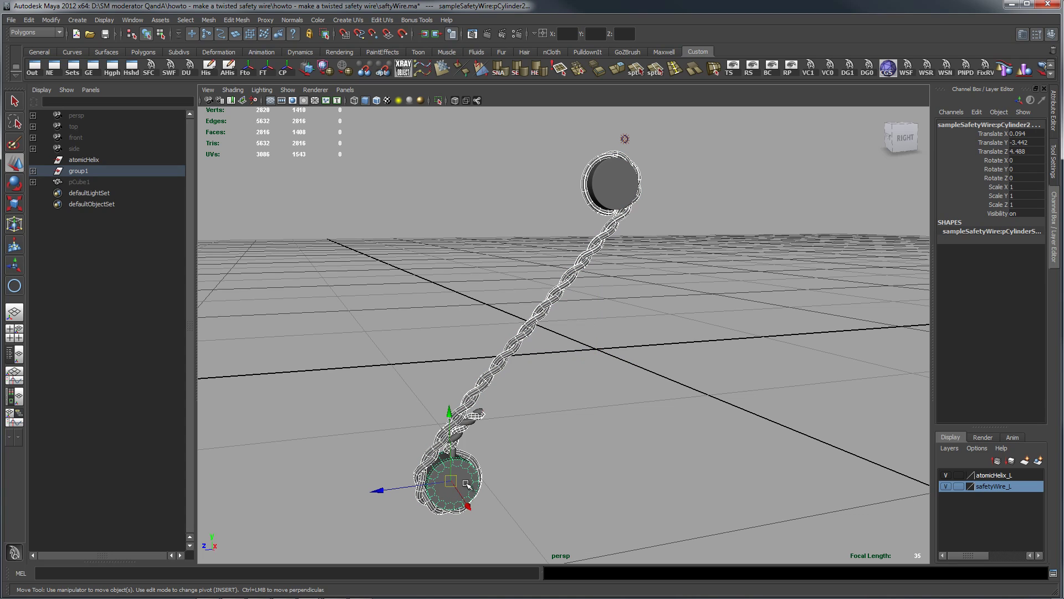
pyautogui.click(460, 452)
pyautogui.click(461, 450)
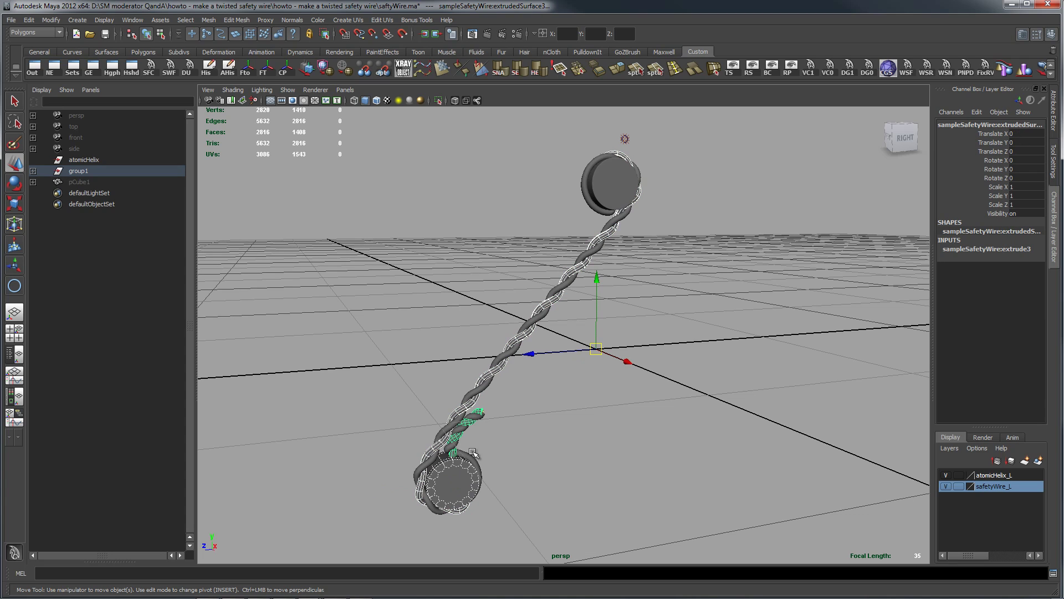
pyautogui.keyDown('alt'); pyautogui.moveTo(363, 469); pyautogui.dragTo(443, 466, button='right'); pyautogui.keyUp('alt')
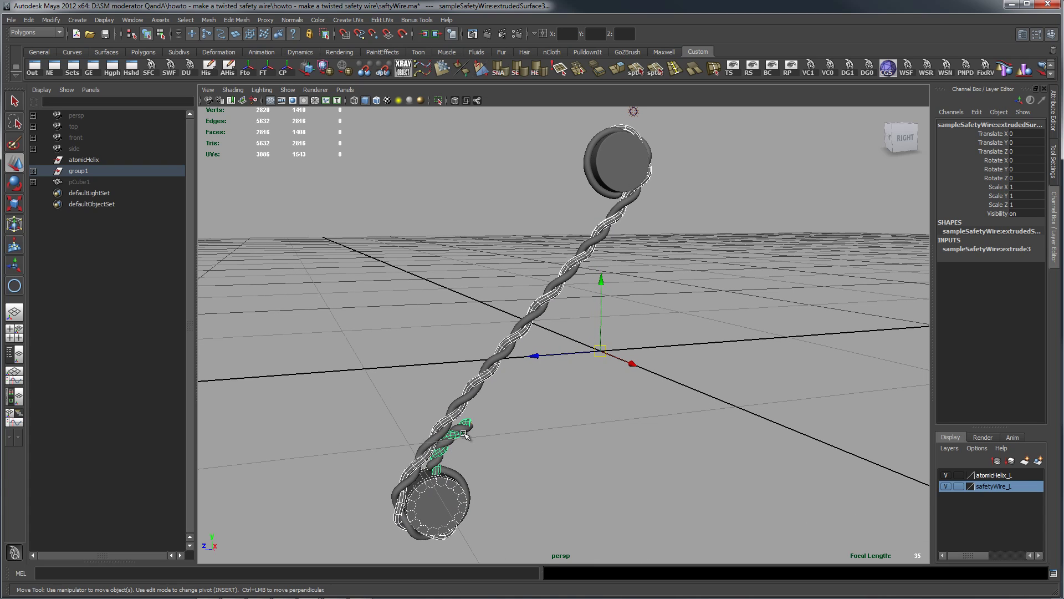
pyautogui.click(438, 461)
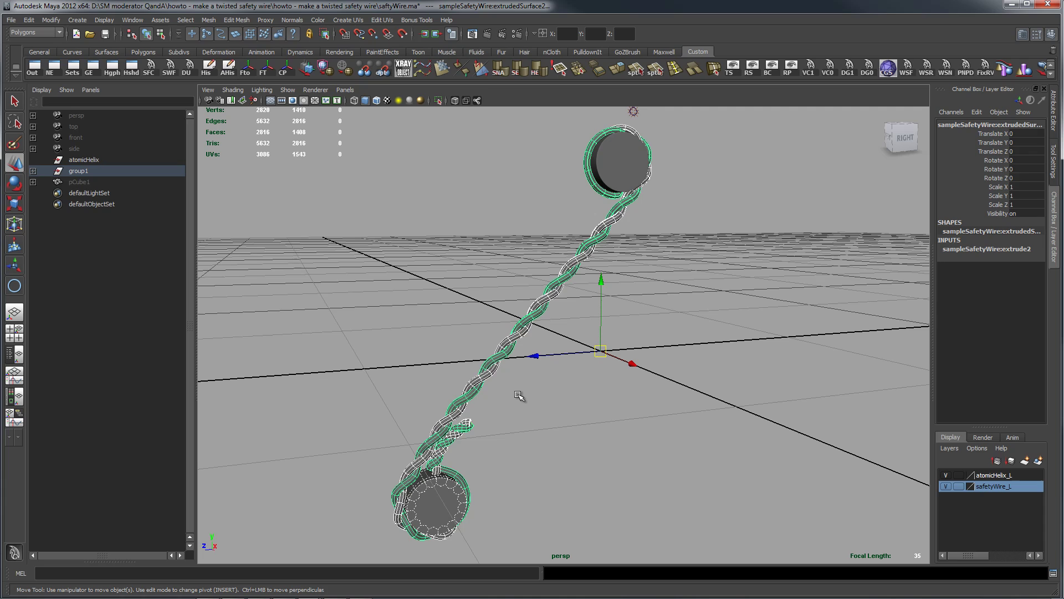
pyautogui.press('Delete')
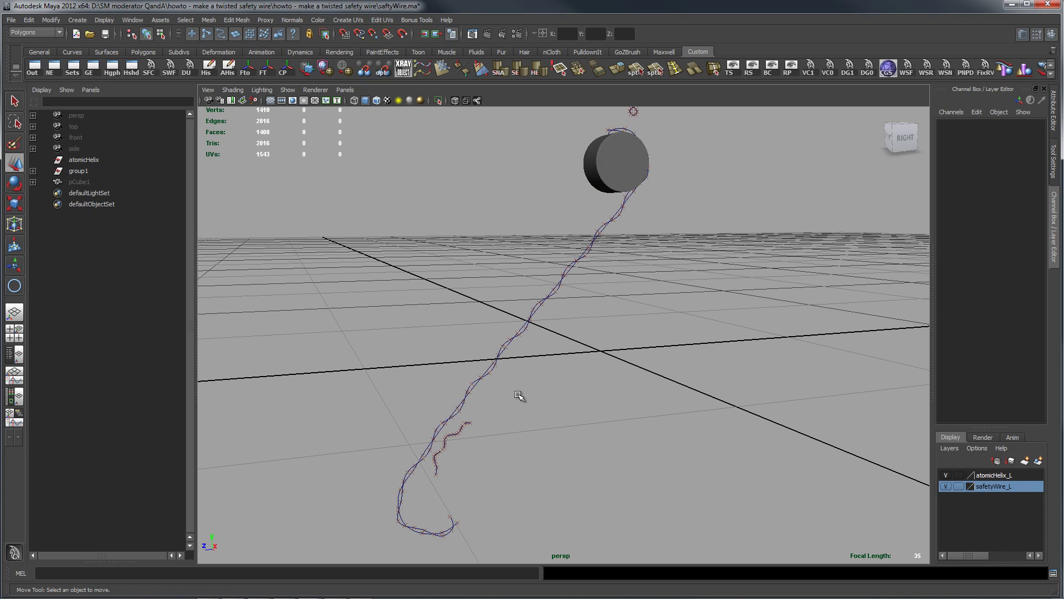
pyautogui.hotkey('shift', 'z')
pyautogui.hotkey('ctrl', 'z')
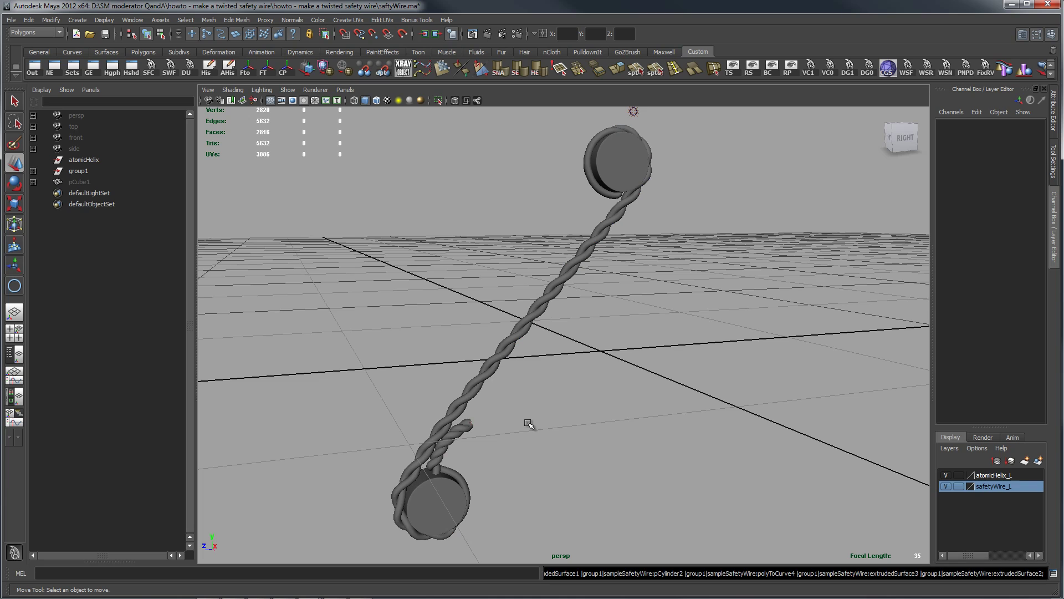
# Step: Select the twisted wire surfaces and hide them so only their curves remain
pyautogui.click(557, 300)
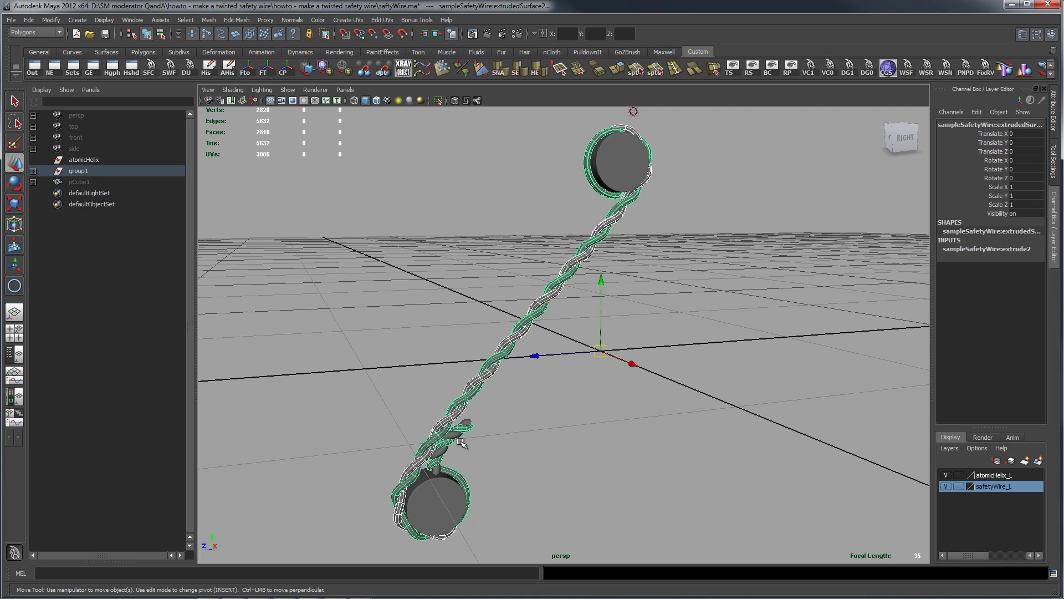
pyautogui.click(443, 451)
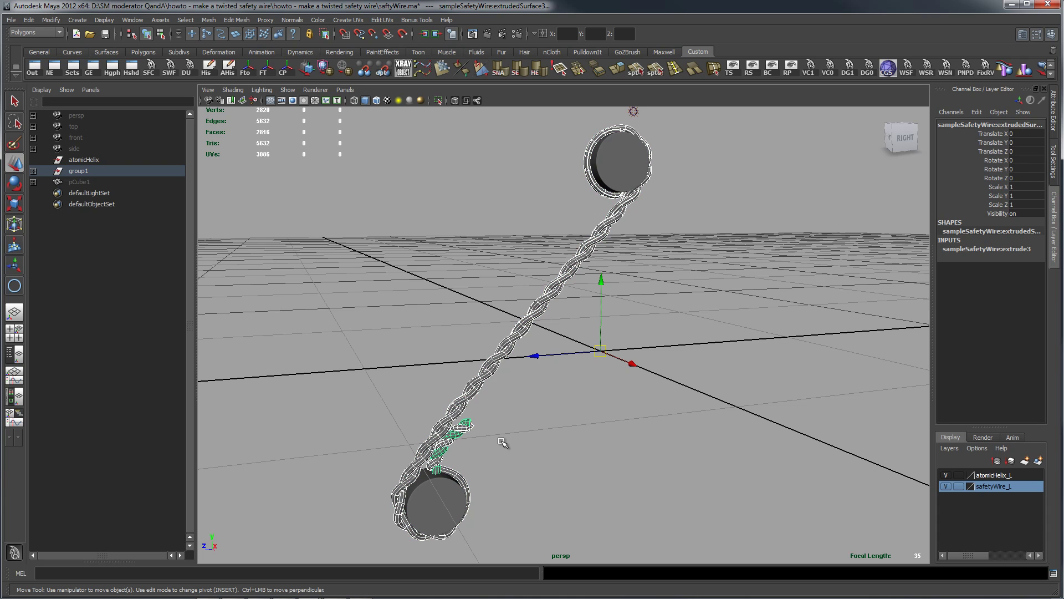
pyautogui.press('Delete')
pyautogui.keyDown('alt'); pyautogui.moveTo(682, 343); pyautogui.dragTo(618, 368); pyautogui.keyUp('alt')
pyautogui.keyDown('alt'); pyautogui.moveTo(618, 368); pyautogui.dragTo(653, 308, button='right'); pyautogui.keyUp('alt')
# Step: Select the wire's source curve curve1 and reframe the view around the curves
pyautogui.click(630, 288)
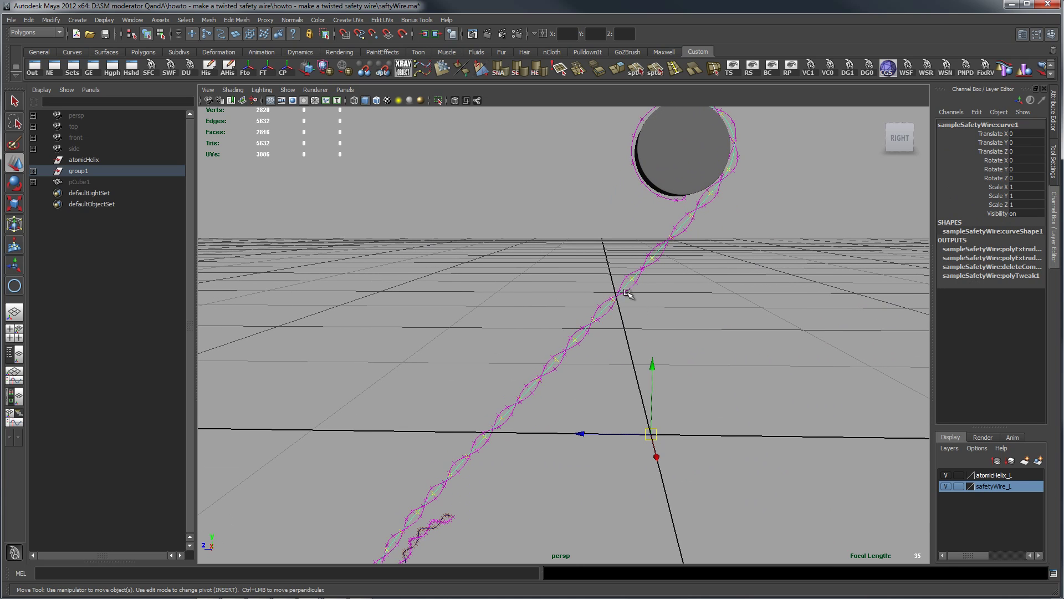
pyautogui.keyDown('alt'); pyautogui.moveTo(760, 328); pyautogui.dragTo(618, 326, button='right'); pyautogui.keyUp('alt')
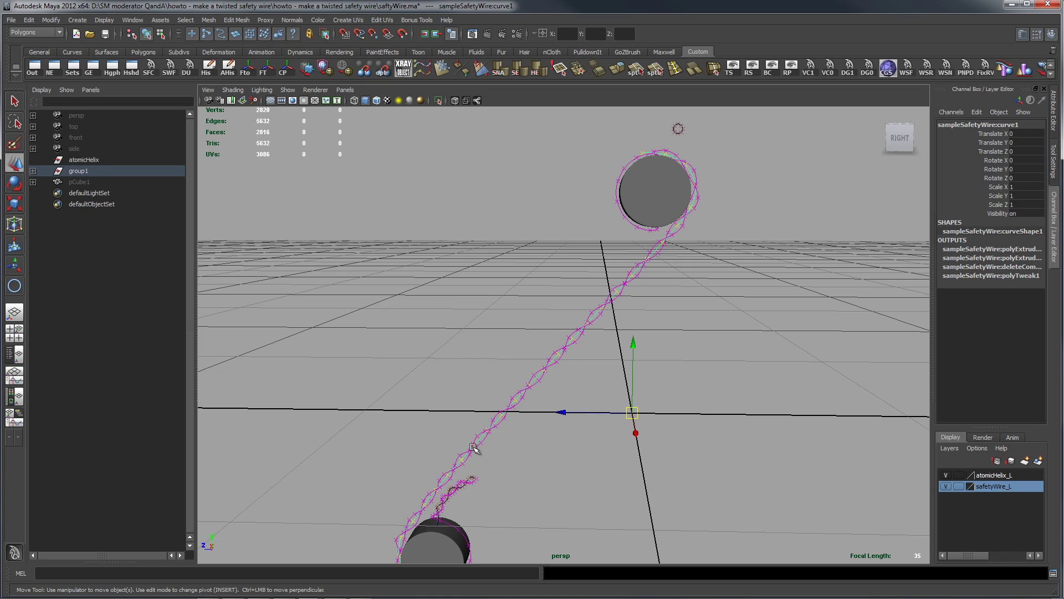
pyautogui.keyDown('alt'); pyautogui.moveTo(657, 355); pyautogui.dragTo(705, 377, button='middle'); pyautogui.keyUp('alt')
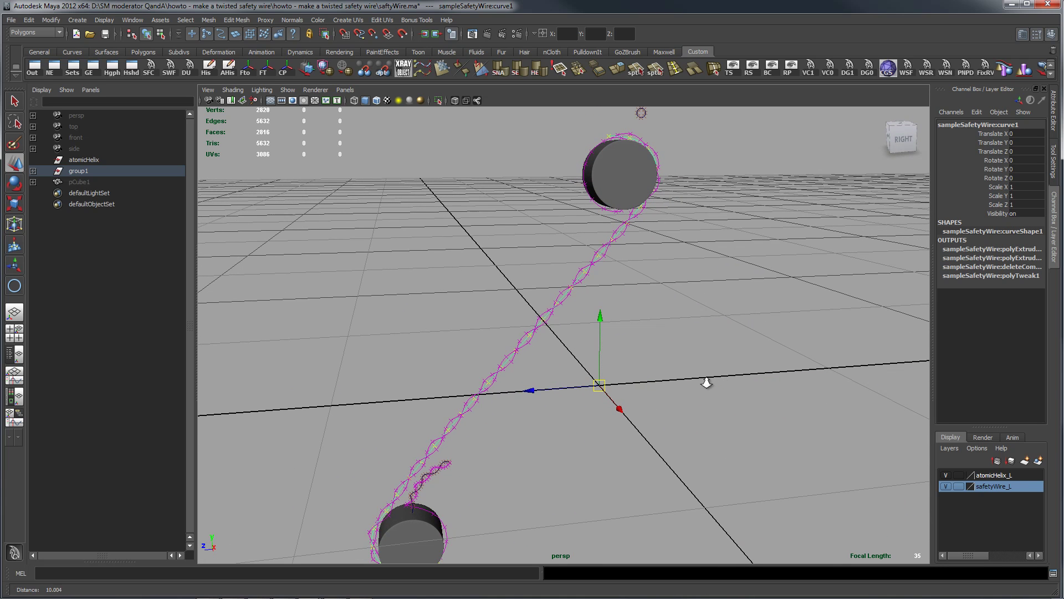
pyautogui.keyDown('alt'); pyautogui.moveTo(692, 218); pyautogui.dragTo(721, 183); pyautogui.keyUp('alt')
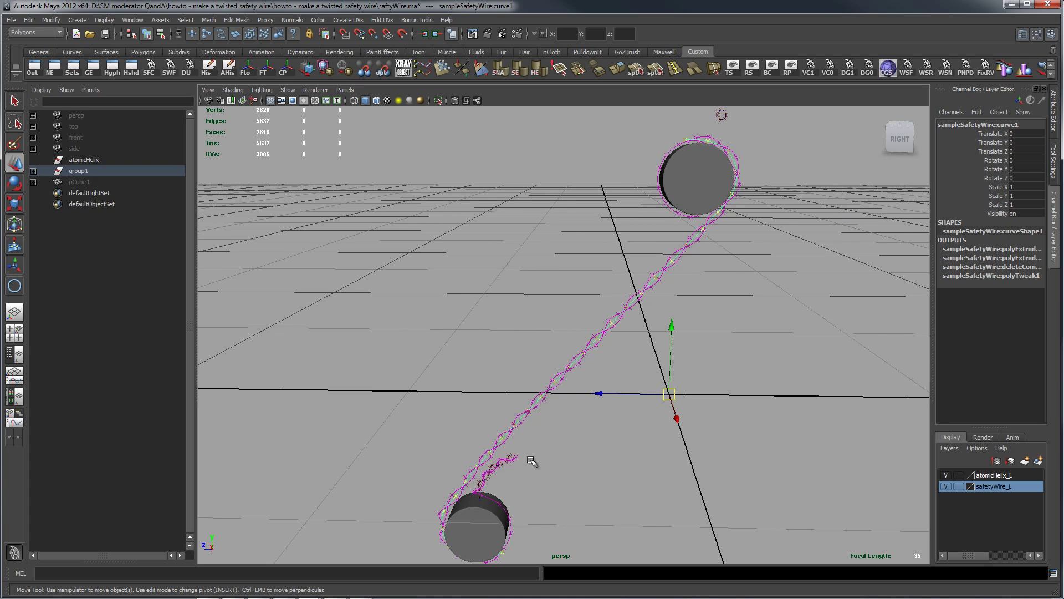
pyautogui.keyDown('alt'); pyautogui.moveTo(565, 431); pyautogui.dragTo(896, 418, button='right'); pyautogui.keyUp('alt')
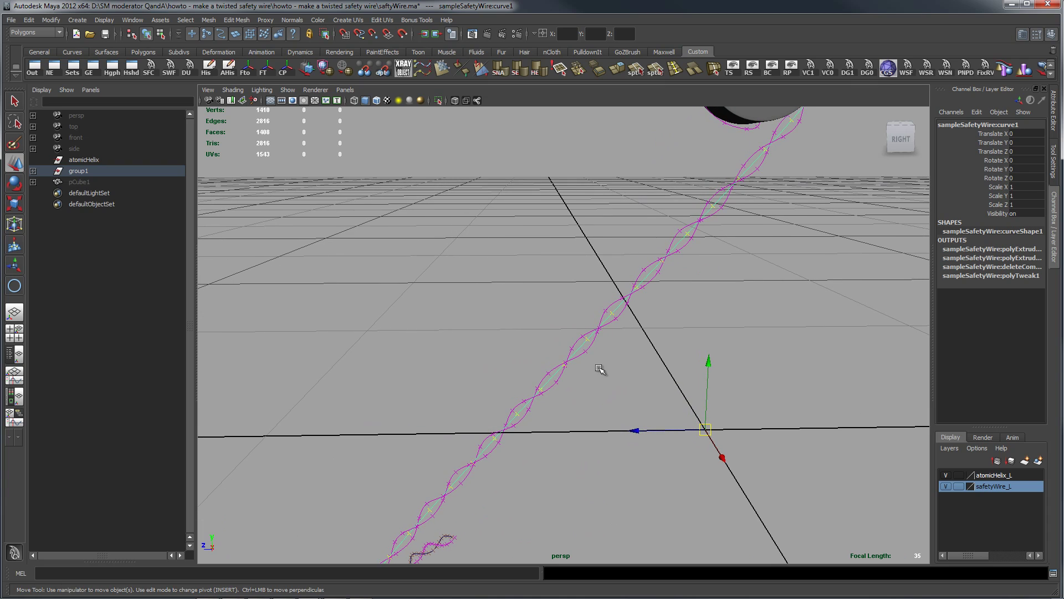
# Step: Inspect polyToCurve2, polyToCurve4 and nurbsCircle1, then deselect and show all hidden surfaces
pyautogui.click(586, 345)
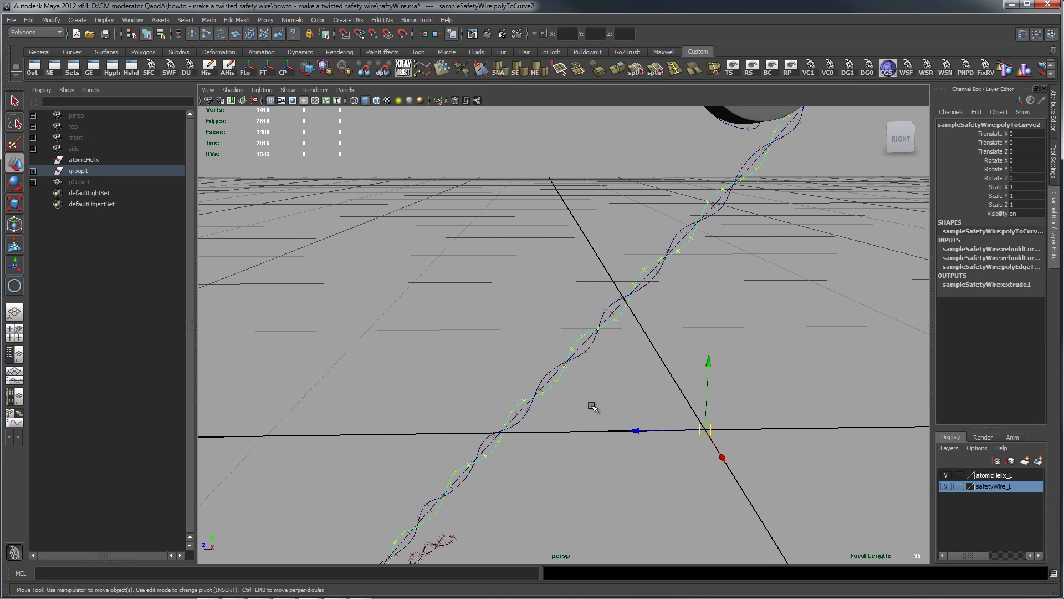
pyautogui.click(585, 353)
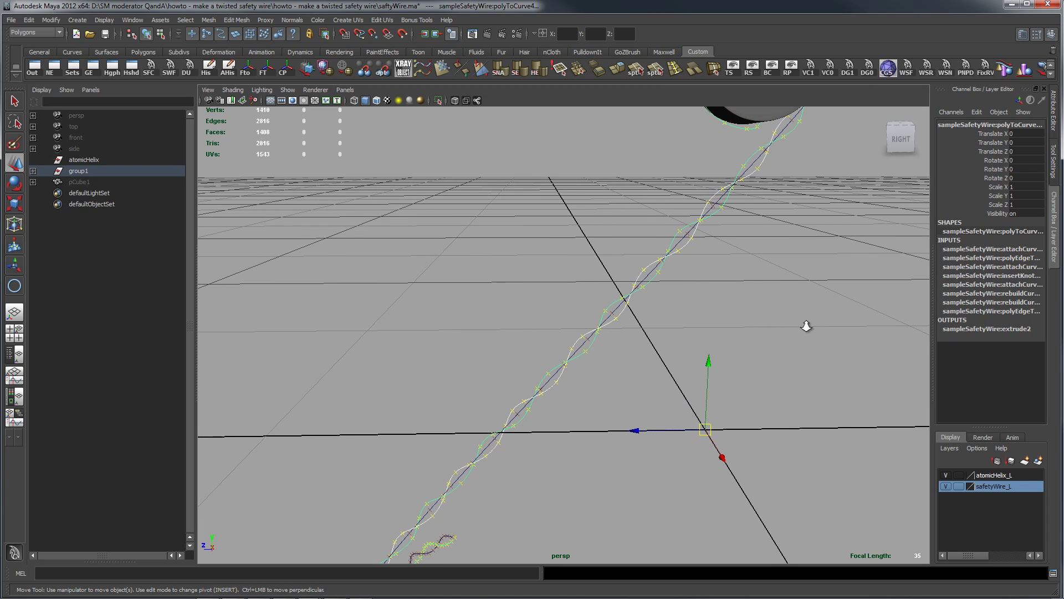
pyautogui.keyDown('alt'); pyautogui.moveTo(804, 324); pyautogui.dragTo(622, 364); pyautogui.keyUp('alt')
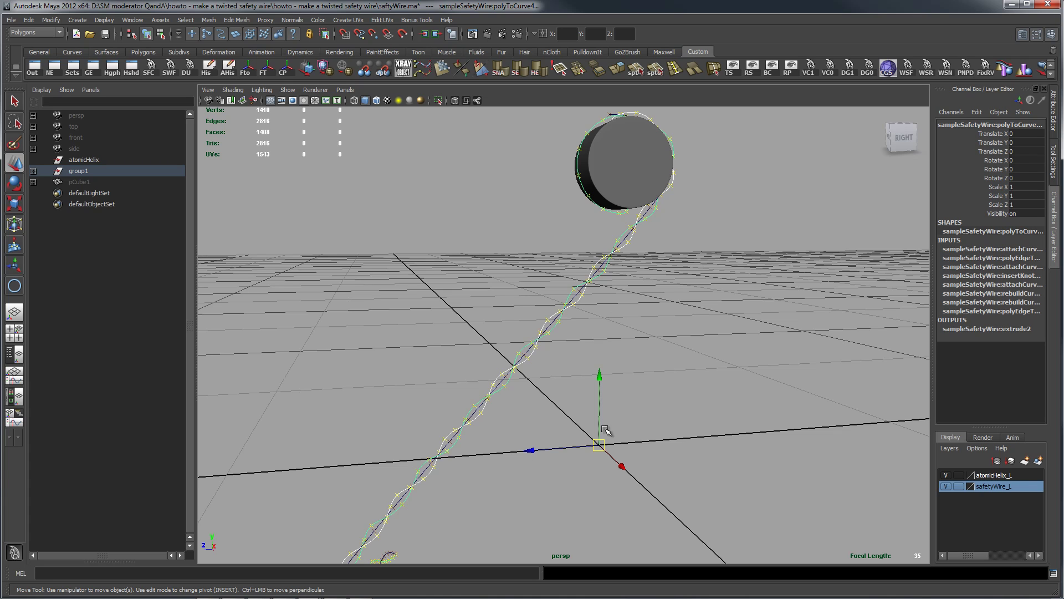
pyautogui.keyDown('alt'); pyautogui.moveTo(608, 431); pyautogui.dragTo(473, 390); pyautogui.keyUp('alt')
pyautogui.moveTo(631, 139); pyautogui.dragTo(660, 173)
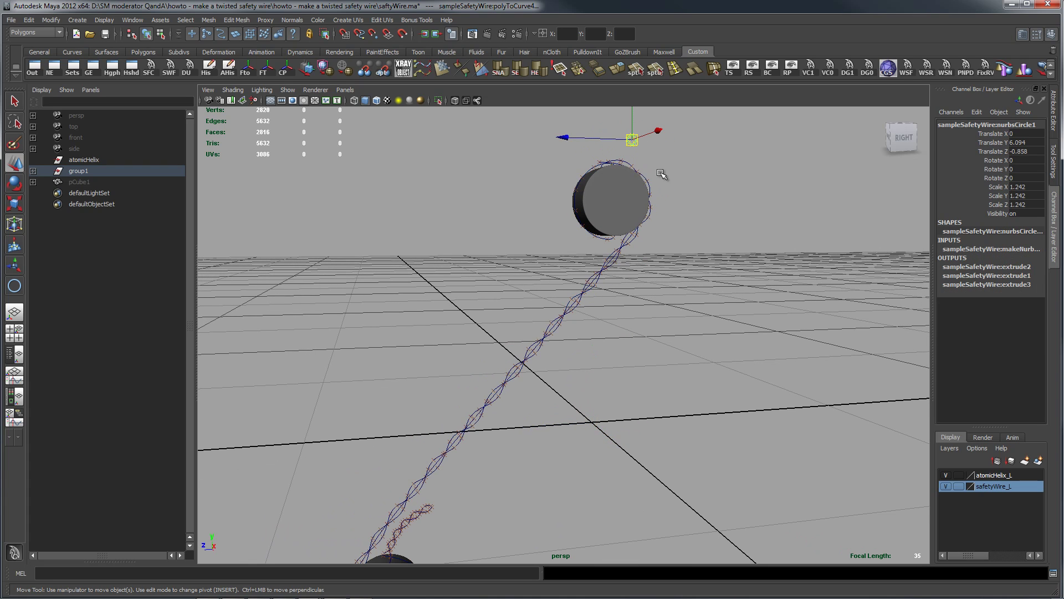
pyautogui.click(630, 160)
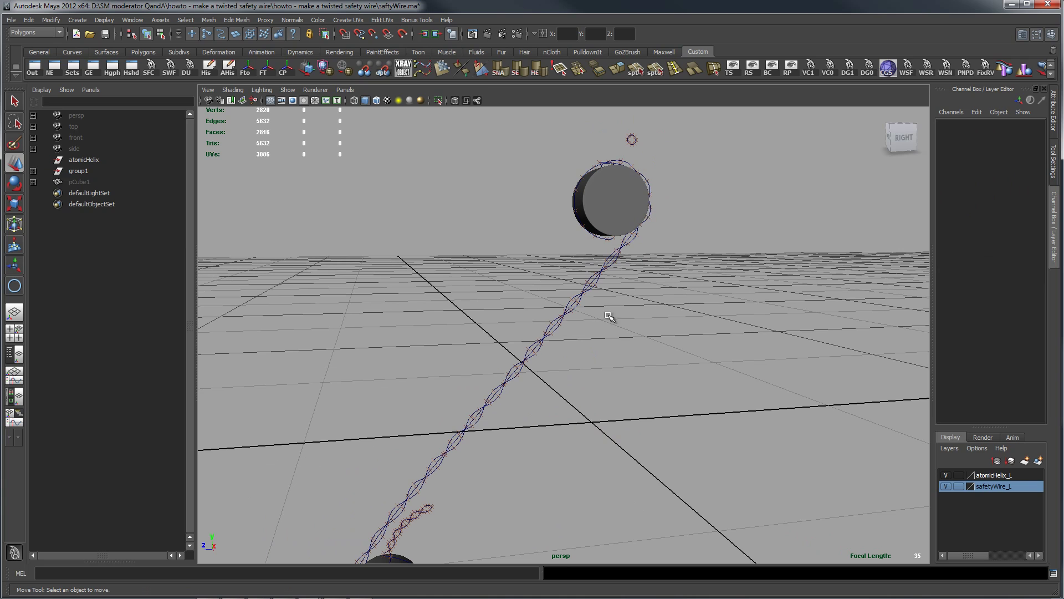
pyautogui.hotkey('ctrl', 'shift', 'h')
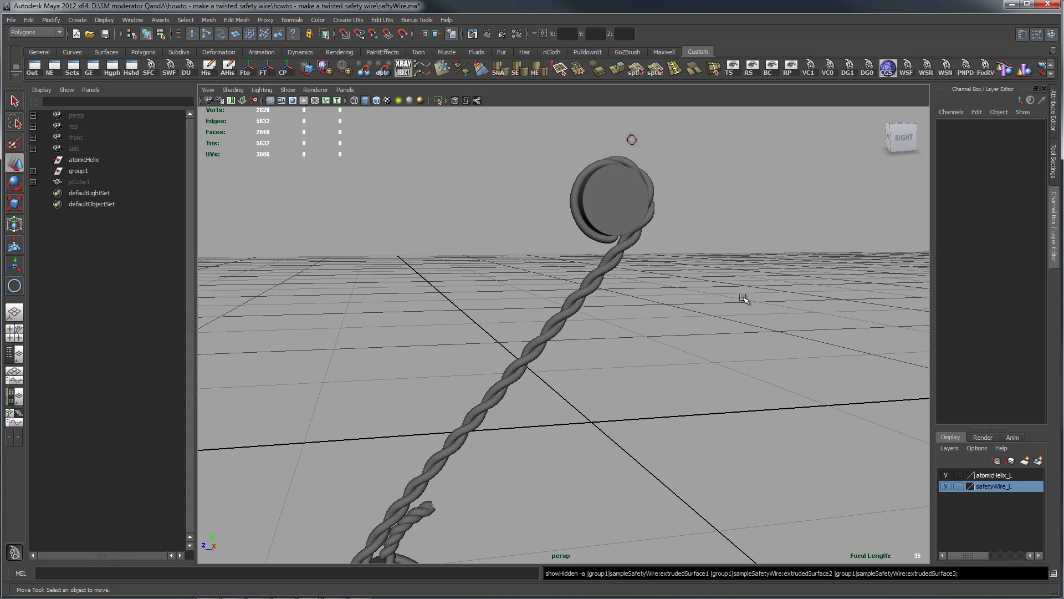
# Step: Hide the safetyWire_L layer, leaving an empty grid in view
pyautogui.click(946, 486)
pyautogui.keyDown('alt'); pyautogui.moveTo(725, 375); pyautogui.dragTo(433, 409); pyautogui.keyUp('alt')
pyautogui.keyDown('alt'); pyautogui.moveTo(432, 409); pyautogui.dragTo(598, 409, button='right'); pyautogui.keyUp('alt')
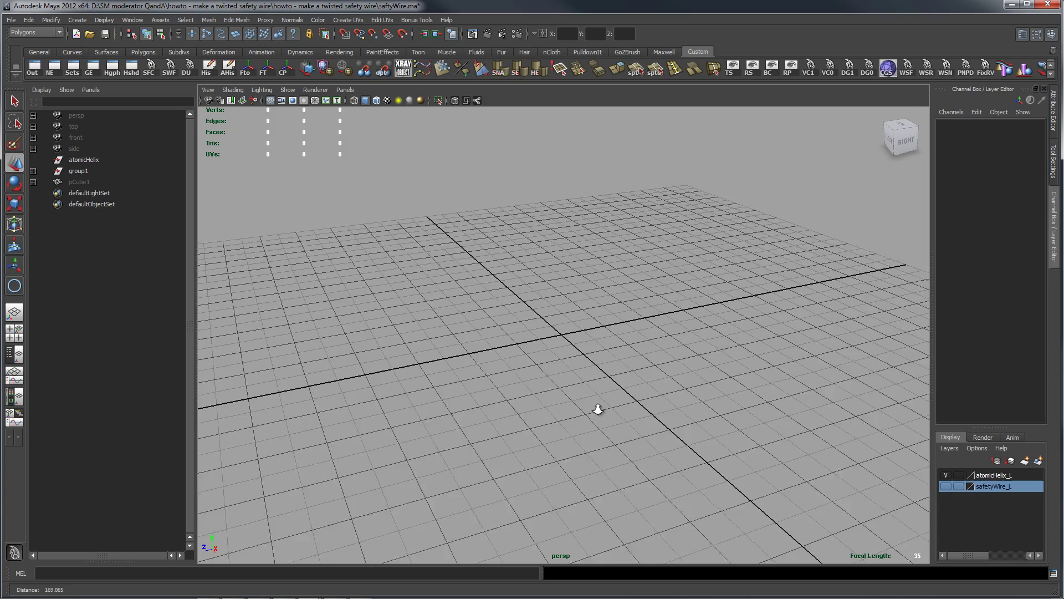
pyautogui.keyDown('alt'); pyautogui.moveTo(598, 409); pyautogui.dragTo(575, 392); pyautogui.keyUp('alt')
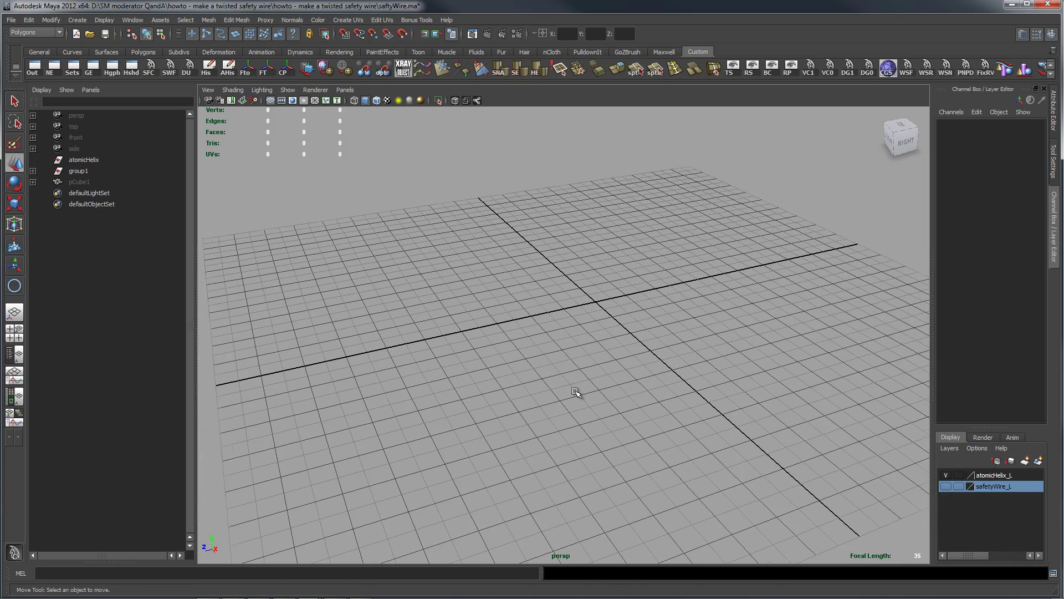
pyautogui.keyDown('alt'); pyautogui.moveTo(628, 338); pyautogui.dragTo(690, 344); pyautogui.keyUp('alt')
# Step: Activate the NURBS Circle Tool from Create > NURBS Primitives in the hotbox
pyautogui.press('space')
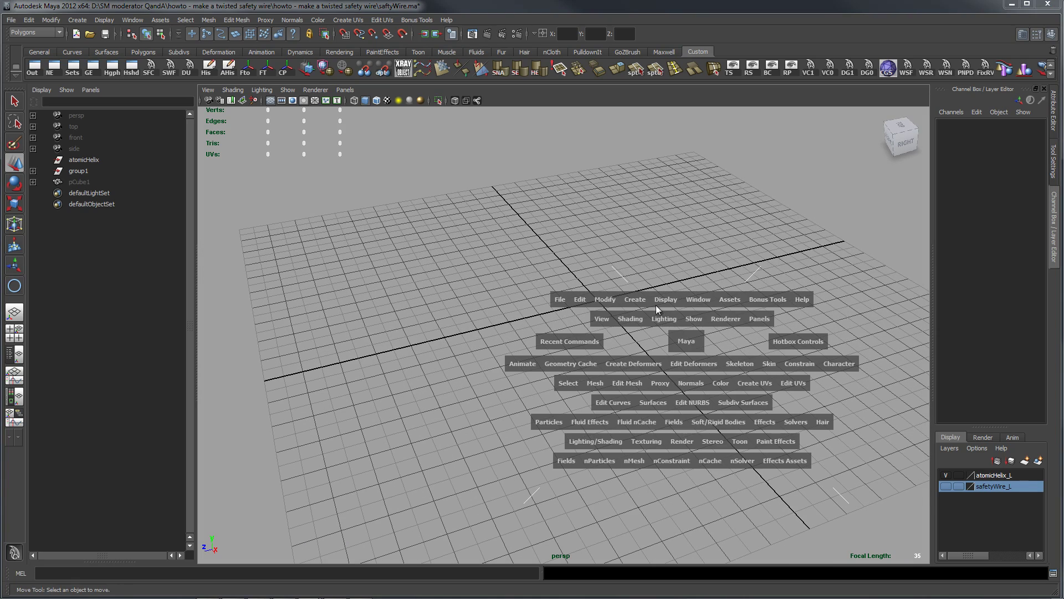
pyautogui.click(635, 299)
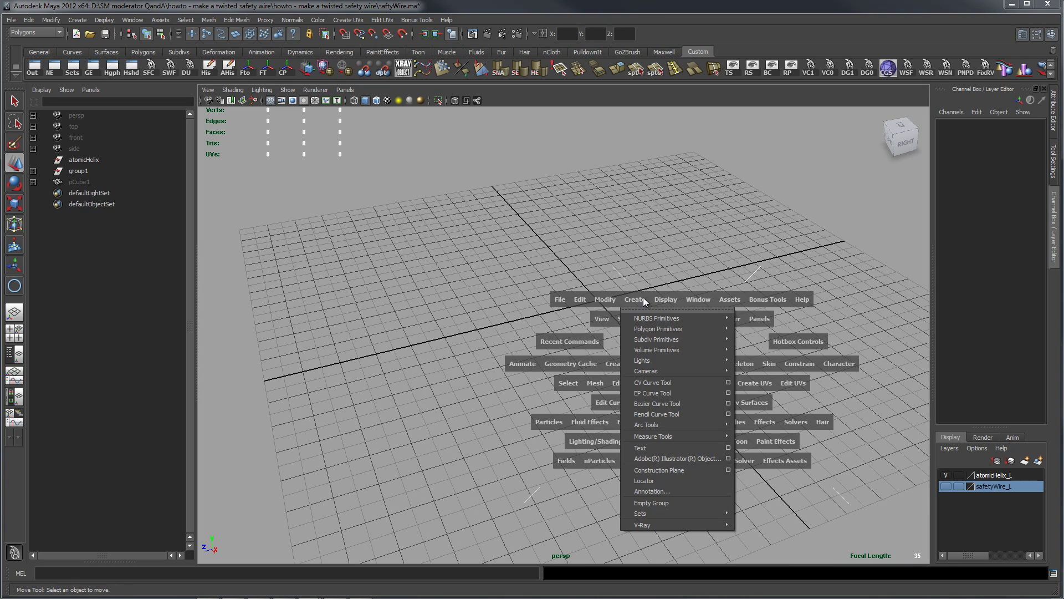
pyautogui.moveTo(677, 328)
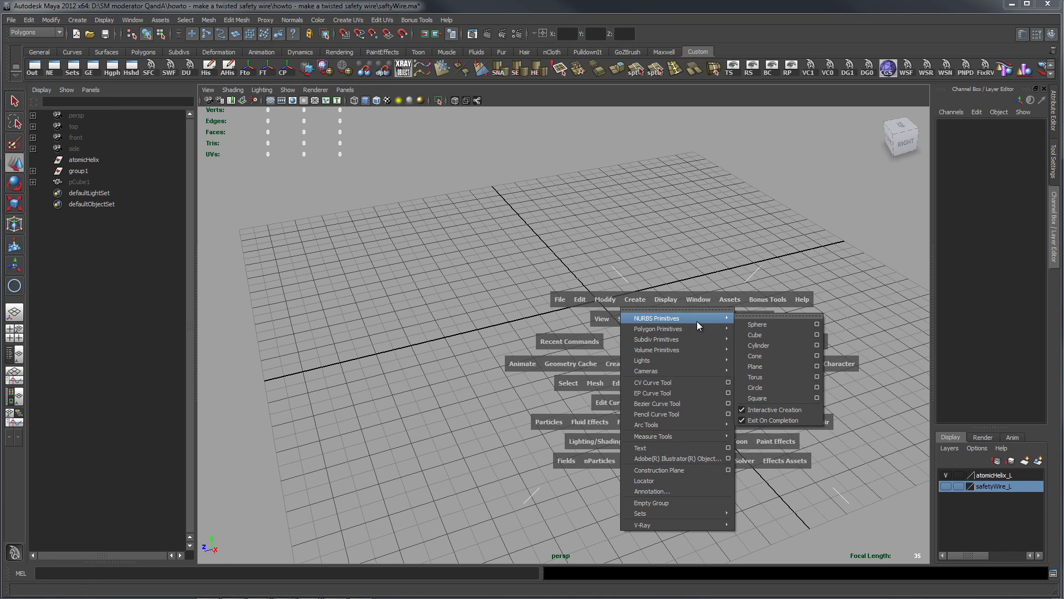
pyautogui.click(759, 388)
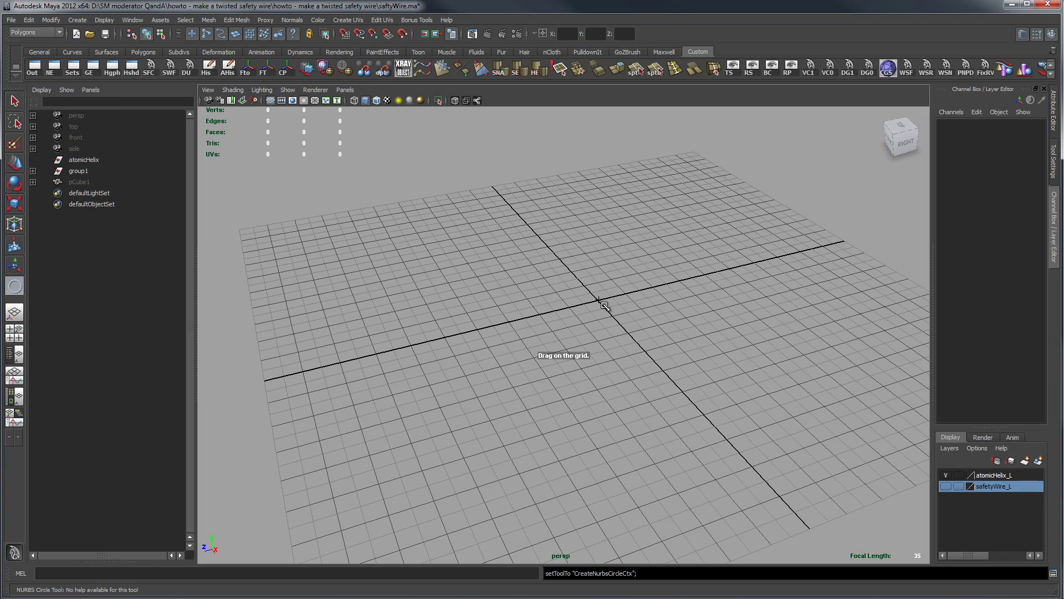
# Step: Draw a large NURBS circle from the grid origin and scale it to 0.665 in X
pyautogui.moveTo(604, 306); pyautogui.dragTo(836, 465)
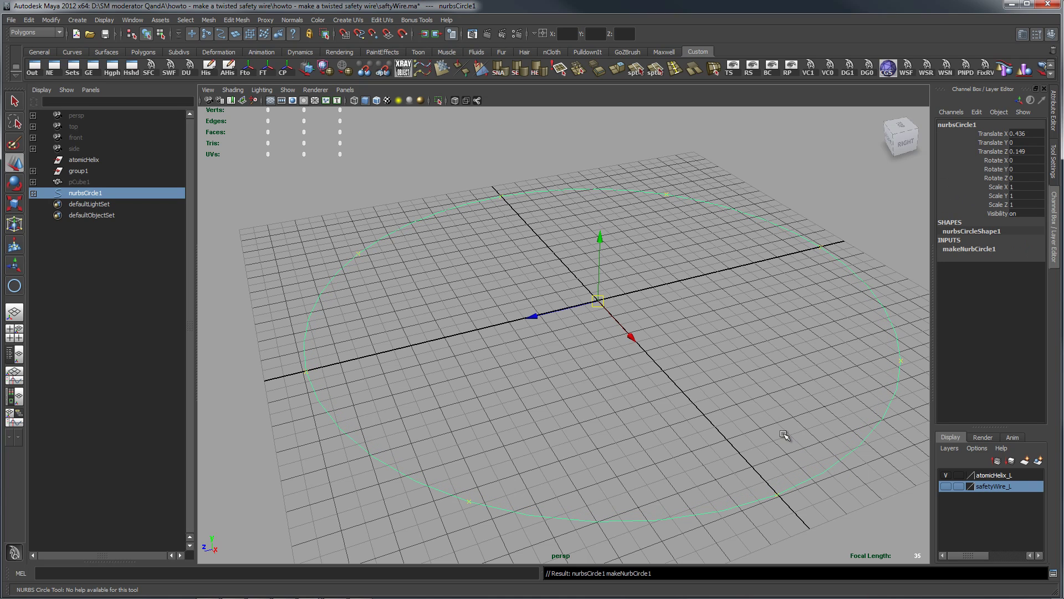
pyautogui.press('r')
pyautogui.moveTo(650, 353)
pyautogui.mouseDown()
pyautogui.moveTo(627, 330)
pyautogui.moveTo(644, 338)
pyautogui.mouseUp()
pyautogui.keyDown('alt'); pyautogui.moveTo(802, 339); pyautogui.dragTo(698, 351); pyautogui.keyUp('alt')
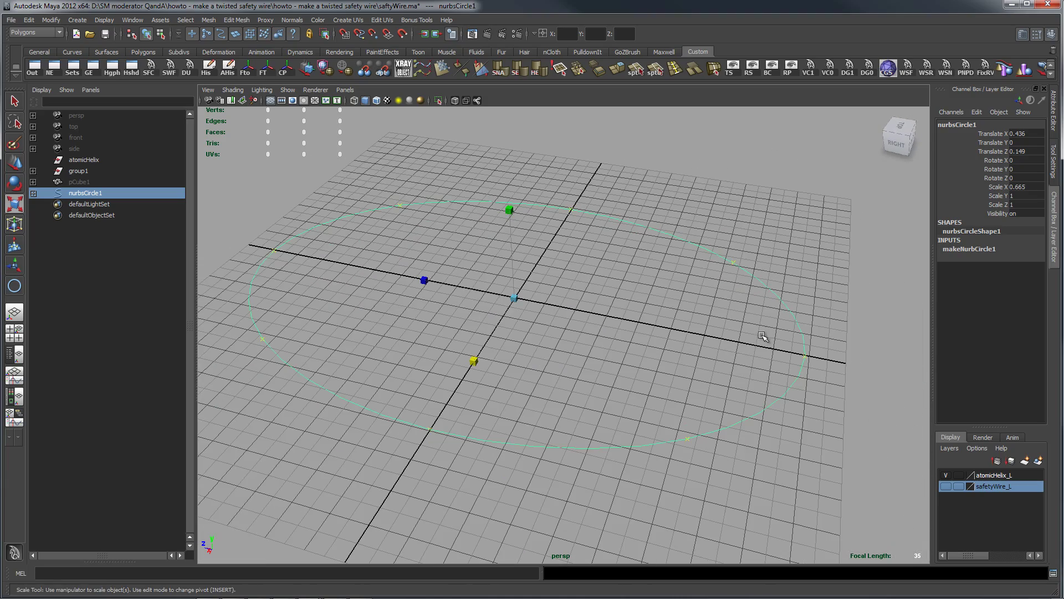
pyautogui.keyDown('alt'); pyautogui.moveTo(765, 335); pyautogui.dragTo(734, 334); pyautogui.keyUp('alt')
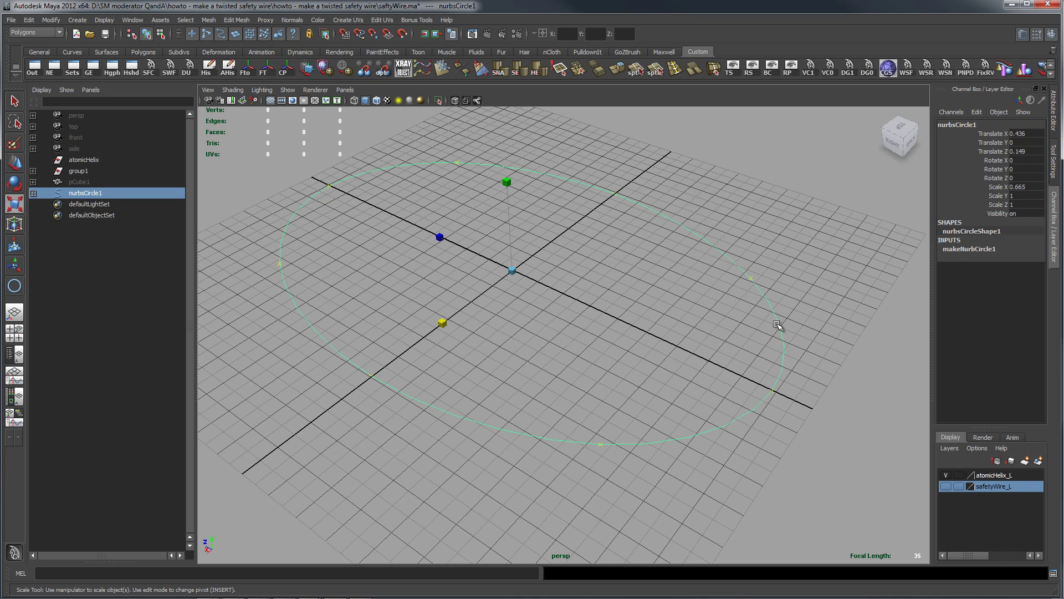
pyautogui.keyDown('alt'); pyautogui.moveTo(711, 313); pyautogui.dragTo(720, 298); pyautogui.keyUp('alt')
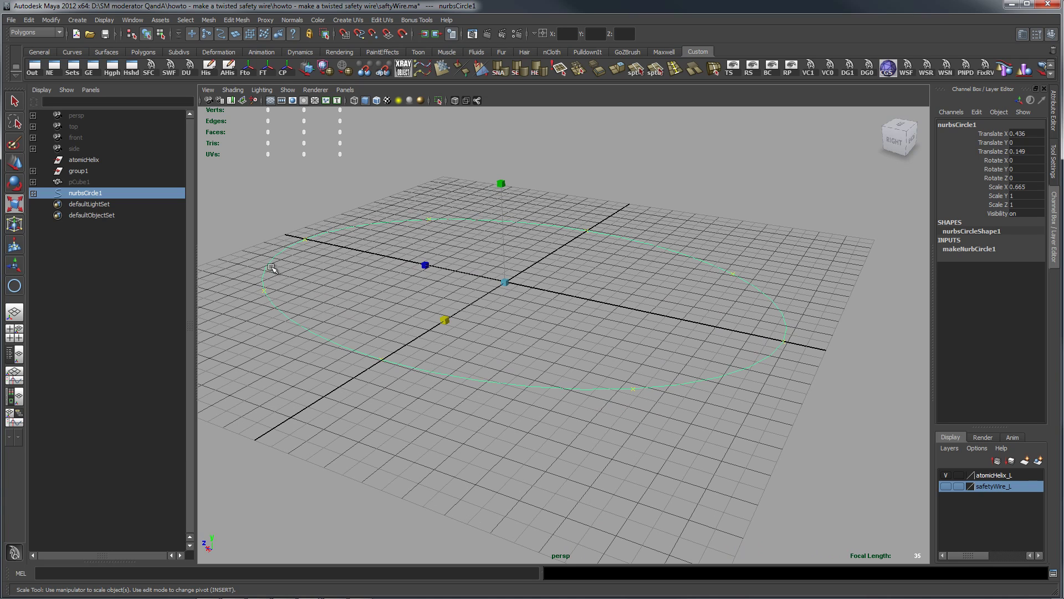
pyautogui.keyDown('alt'); pyautogui.moveTo(708, 331); pyautogui.dragTo(637, 336, button='middle'); pyautogui.keyUp('alt')
pyautogui.keyDown('alt'); pyautogui.moveTo(637, 336); pyautogui.dragTo(684, 352, button='right'); pyautogui.keyUp('alt')
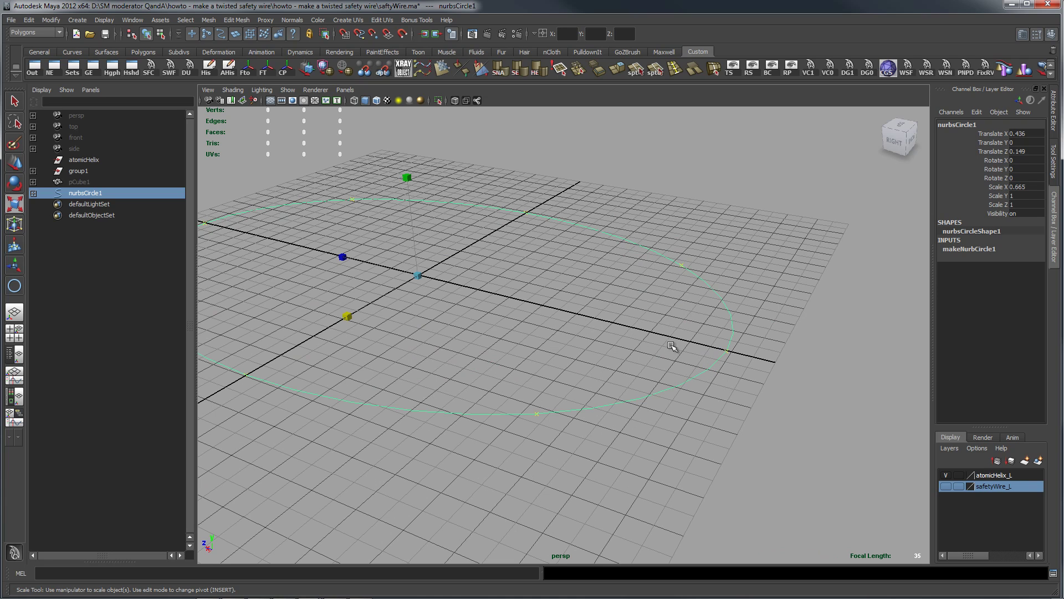
pyautogui.press('space')
# Step: Rebuild nurbsCircle1 as a uniform Degree 3 cubic curve with 100 spans
pyautogui.click(603, 474)
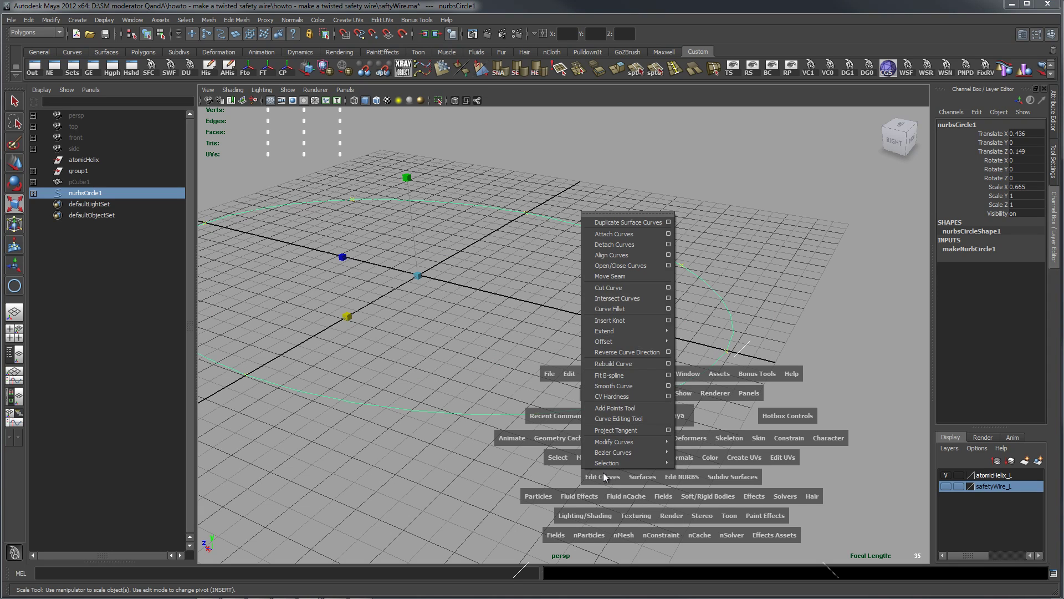
pyautogui.click(470, 309)
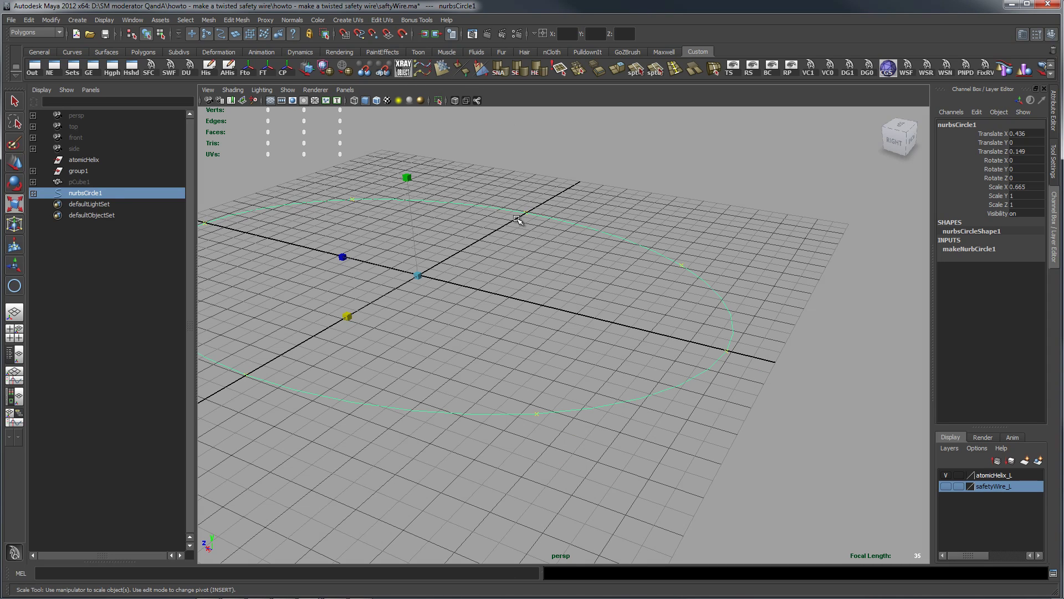
pyautogui.click(424, 68)
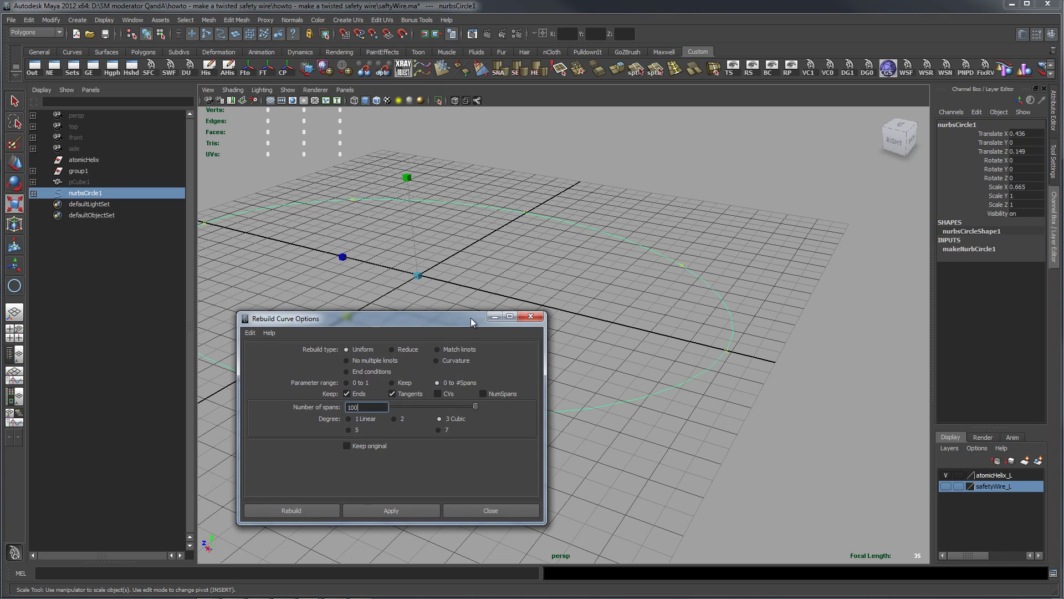
pyautogui.moveTo(471, 319); pyautogui.dragTo(705, 312)
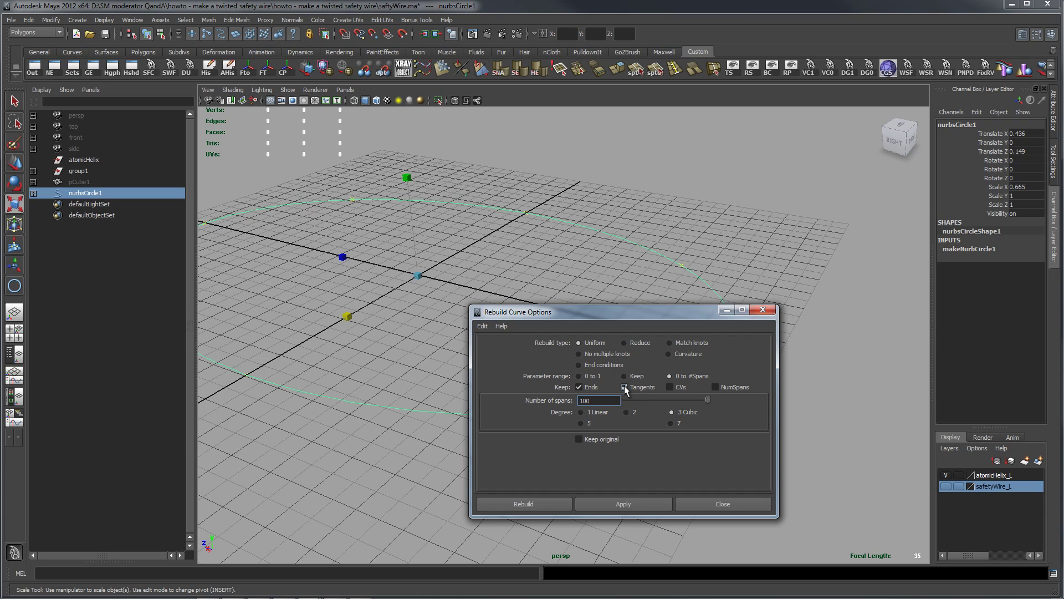
pyautogui.click(638, 499)
pyautogui.moveTo(675, 315); pyautogui.dragTo(612, 506)
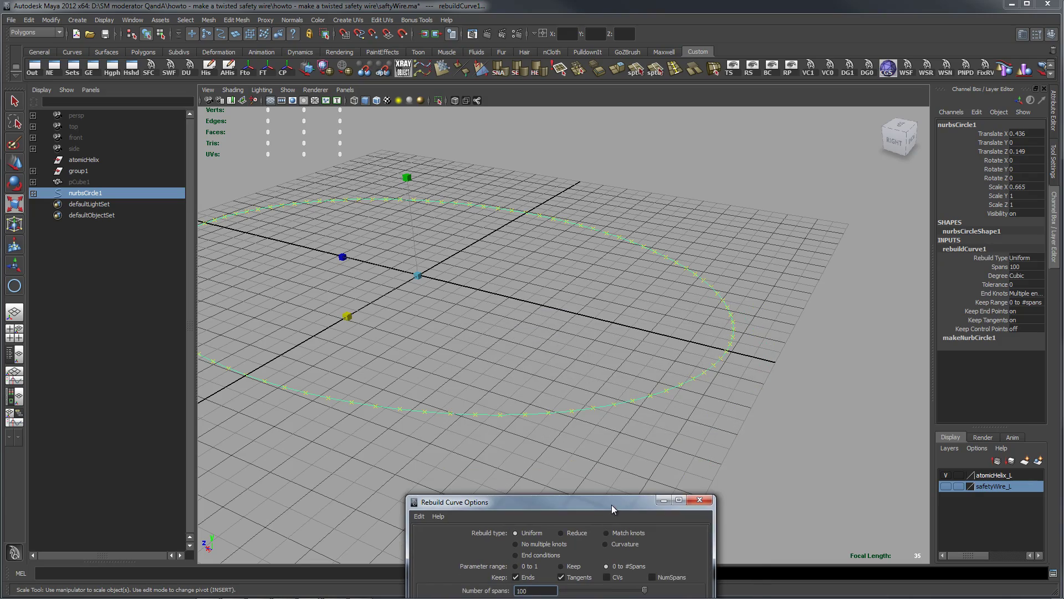
pyautogui.keyDown('alt'); pyautogui.moveTo(698, 415); pyautogui.dragTo(691, 370); pyautogui.keyUp('alt')
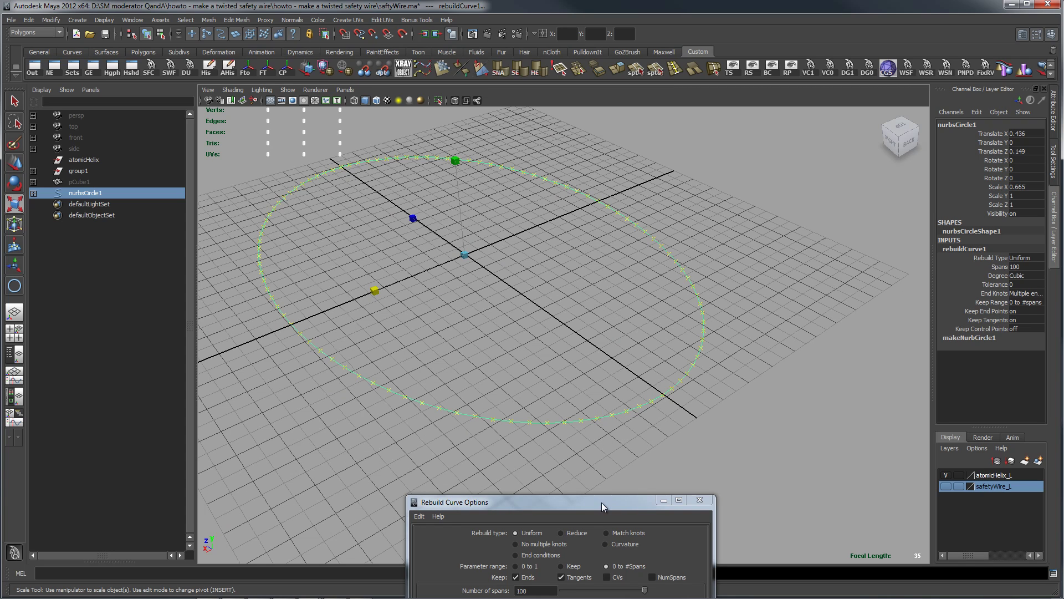
pyautogui.moveTo(601, 502); pyautogui.dragTo(599, 491)
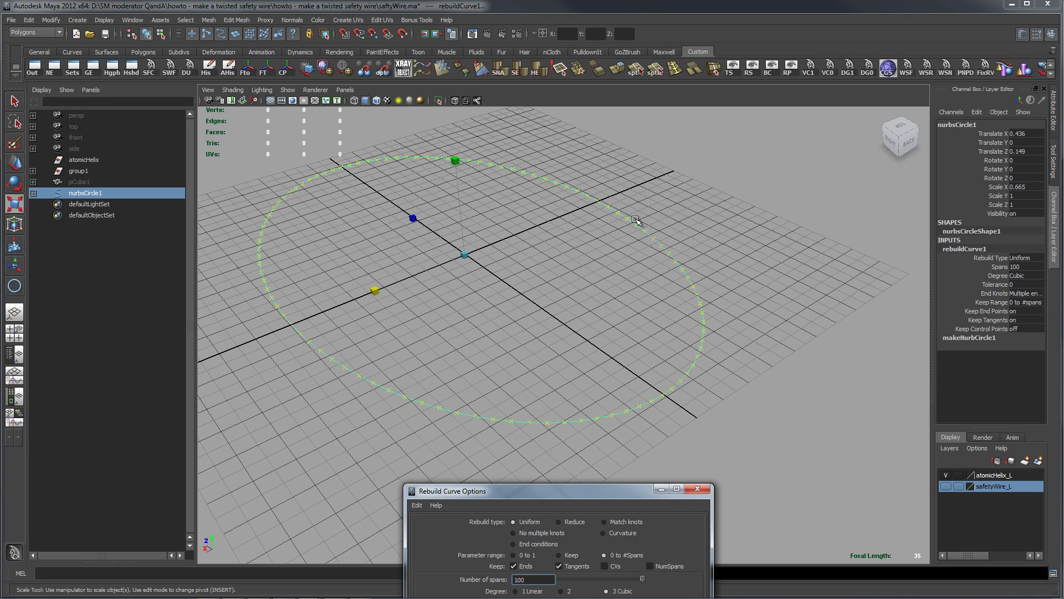
pyautogui.keyDown('alt'); pyautogui.moveTo(698, 355); pyautogui.dragTo(662, 316, button='right'); pyautogui.keyUp('alt')
pyautogui.keyDown('alt'); pyautogui.moveTo(563, 352); pyautogui.dragTo(637, 363, button='right'); pyautogui.keyUp('alt')
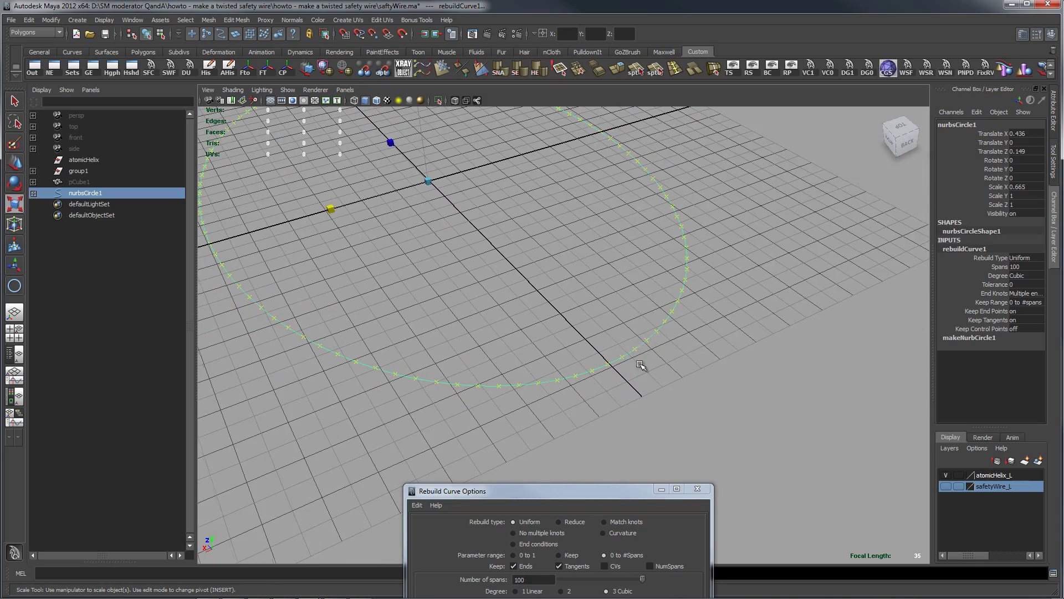
# Step: Display the rebuilt circle's control vertices and dolly along the curve to inspect them
pyautogui.rightClick(700, 323)
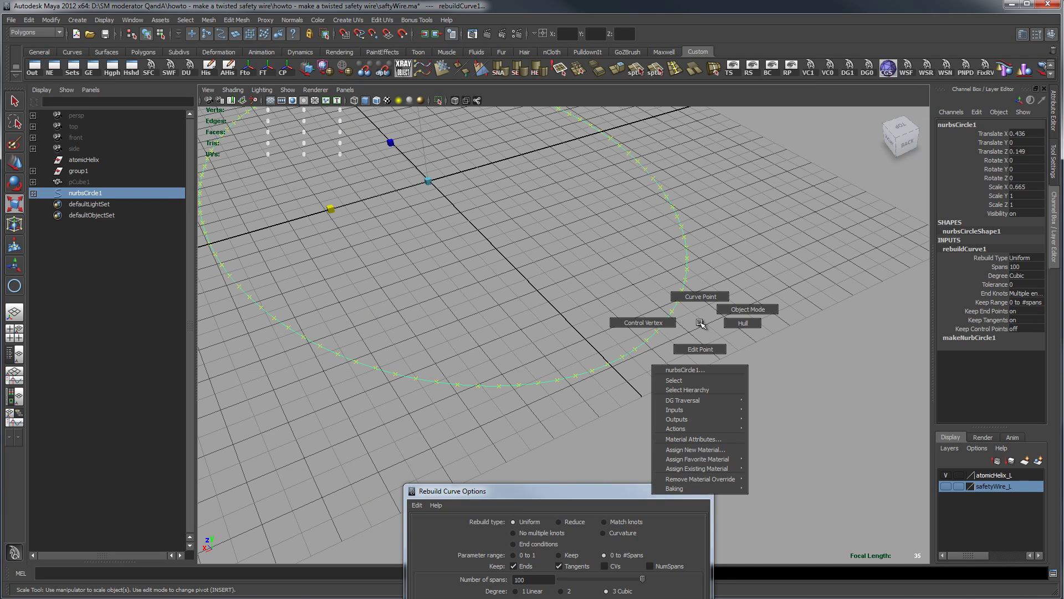
pyautogui.click(662, 324)
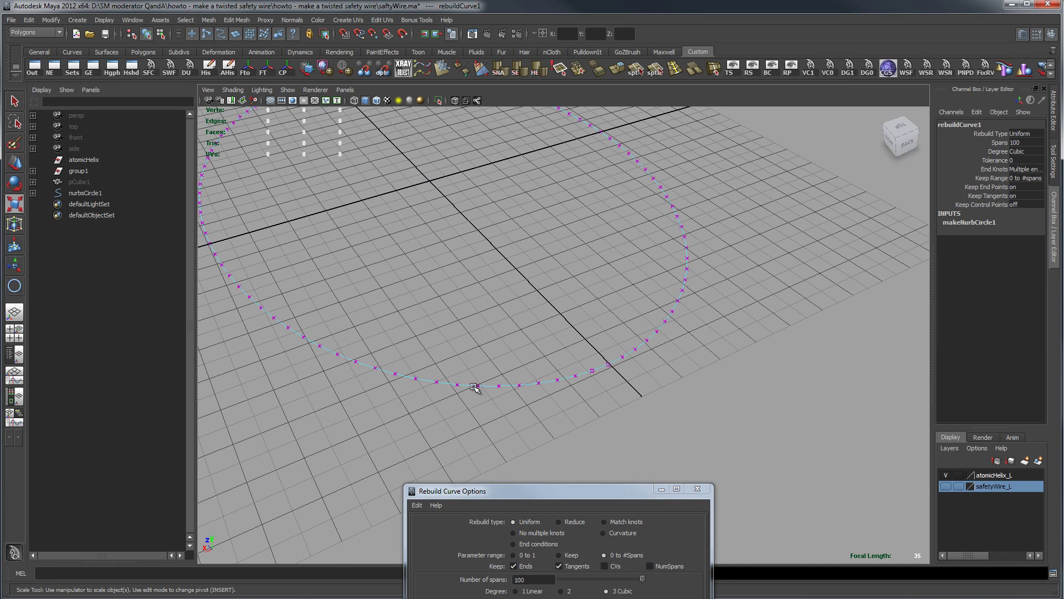
pyautogui.keyDown('alt'); pyautogui.moveTo(475, 385); pyautogui.dragTo(708, 381, button='right'); pyautogui.keyUp('alt')
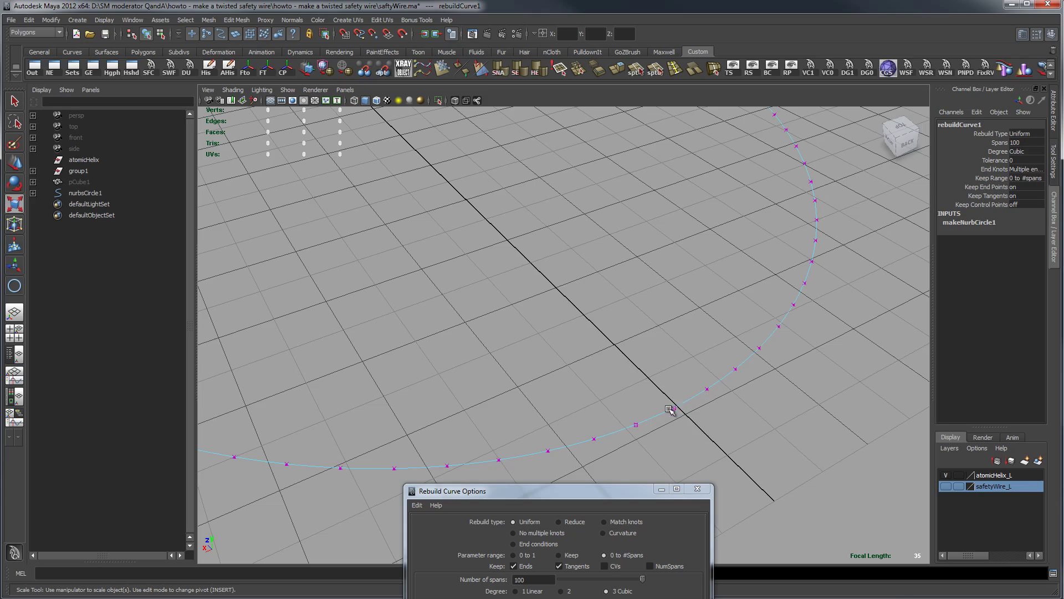
pyautogui.keyDown('alt'); pyautogui.moveTo(818, 353); pyautogui.dragTo(596, 351, button='right'); pyautogui.keyUp('alt')
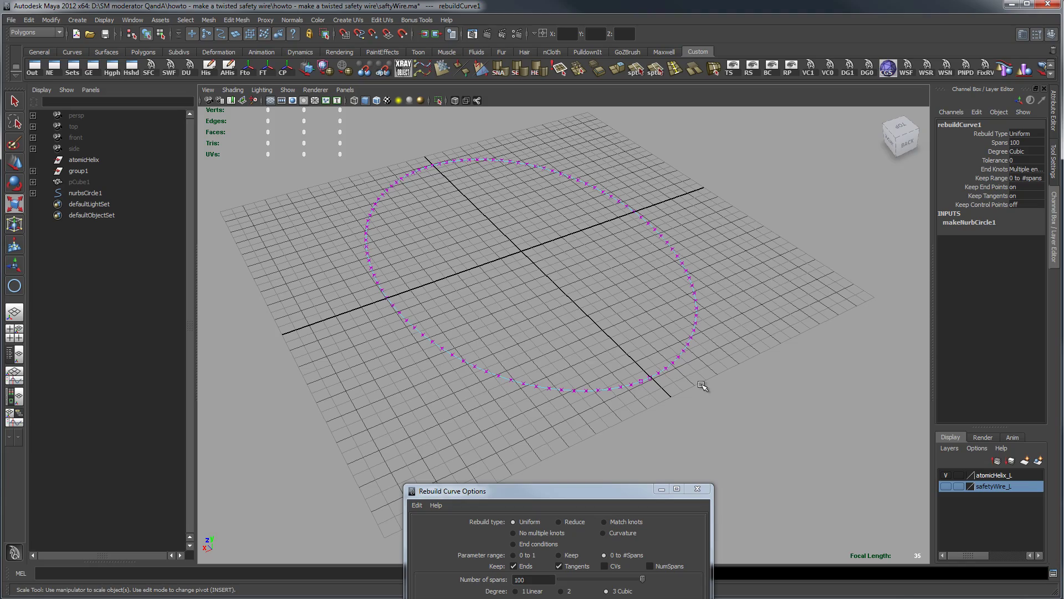
pyautogui.keyDown('alt'); pyautogui.moveTo(520, 368); pyautogui.dragTo(692, 403, button='right'); pyautogui.keyUp('alt')
pyautogui.moveTo(692, 403)
pyautogui.keyDown('alt'); pyautogui.mouseDown()
pyautogui.moveTo(698, 382)
pyautogui.moveTo(687, 401)
pyautogui.mouseUp(); pyautogui.keyUp('alt')
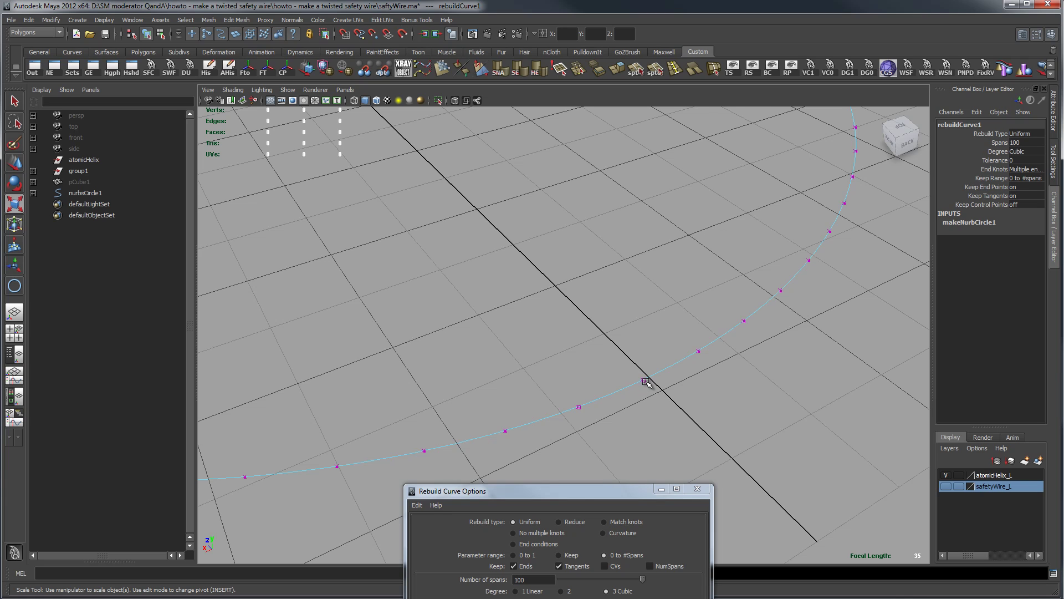
# Step: Create a polygon cube beside the circle with the interactive cube tool
pyautogui.press('space')
pyautogui.click(657, 363)
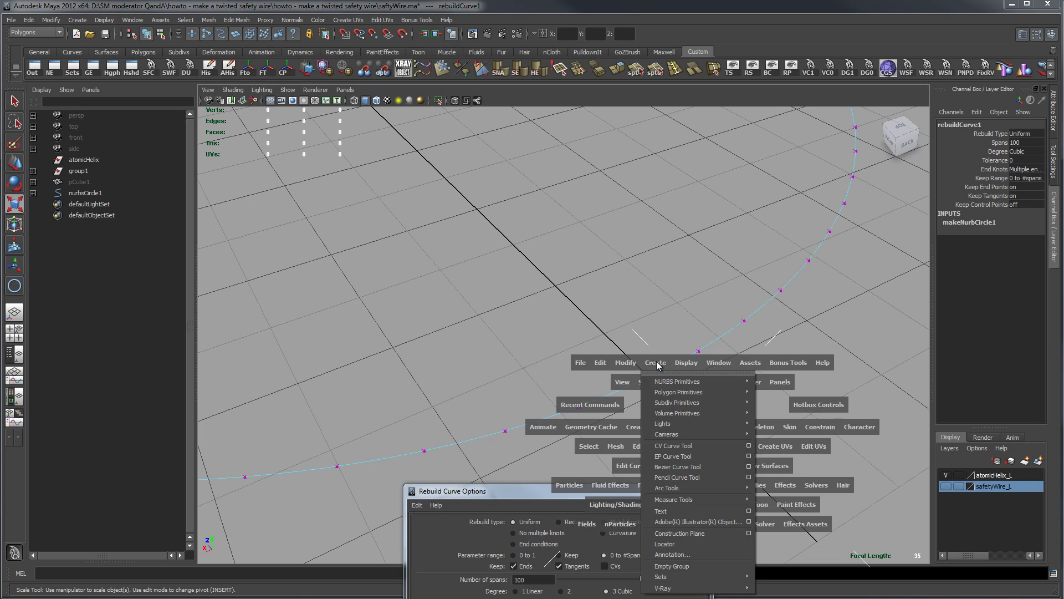
pyautogui.moveTo(678, 400)
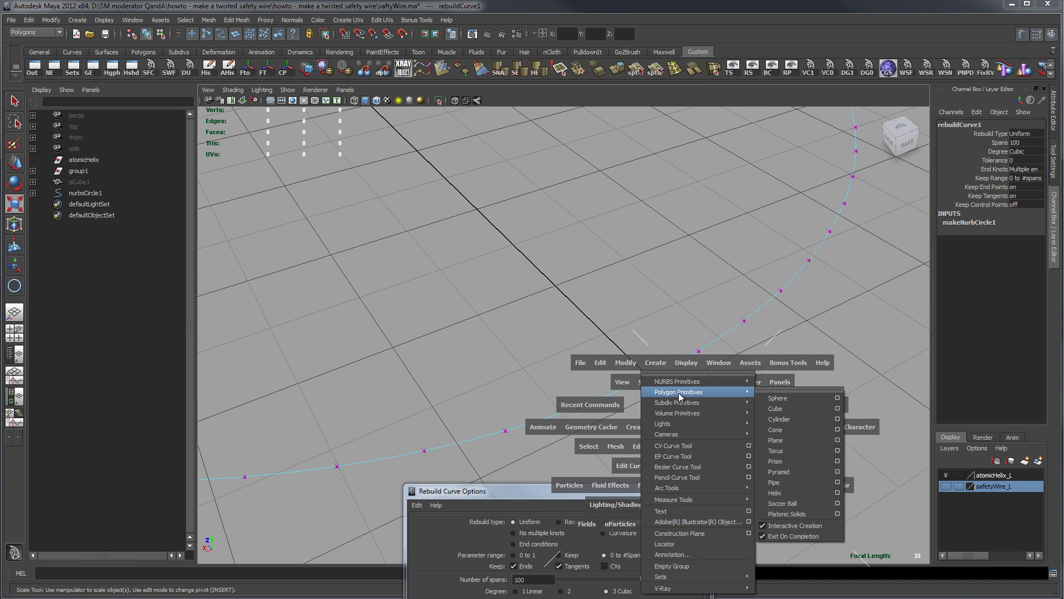
pyautogui.click(776, 409)
pyautogui.moveTo(709, 400); pyautogui.dragTo(783, 343)
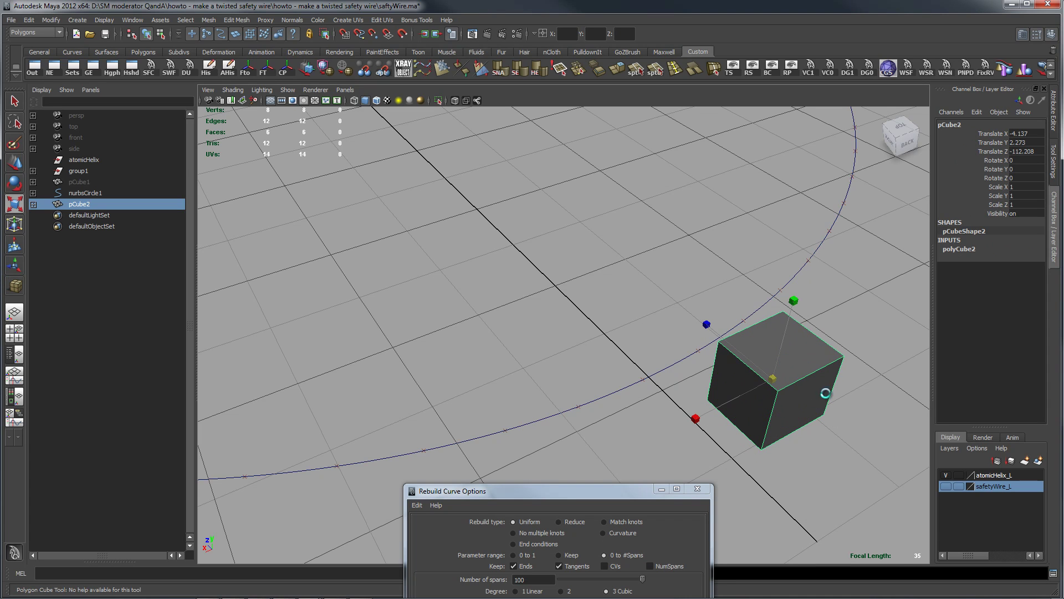
pyautogui.keyDown('alt'); pyautogui.moveTo(816, 393); pyautogui.dragTo(683, 387); pyautogui.keyUp('alt')
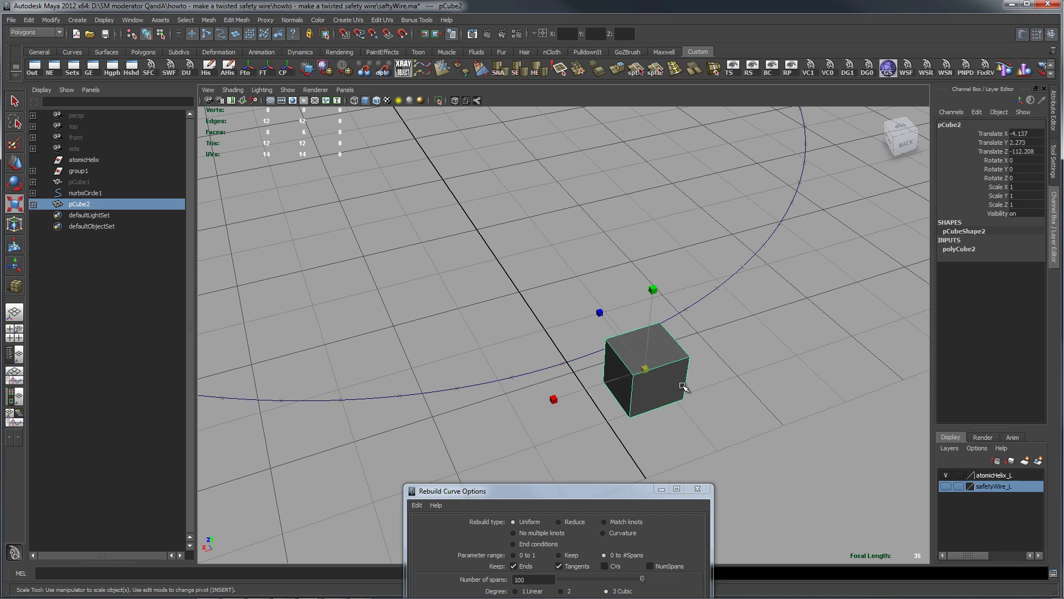
pyautogui.moveTo(683, 387); pyautogui.dragTo(700, 394, button='right')
pyautogui.keyDown('alt'); pyautogui.moveTo(708, 390); pyautogui.dragTo(724, 361); pyautogui.keyUp('alt')
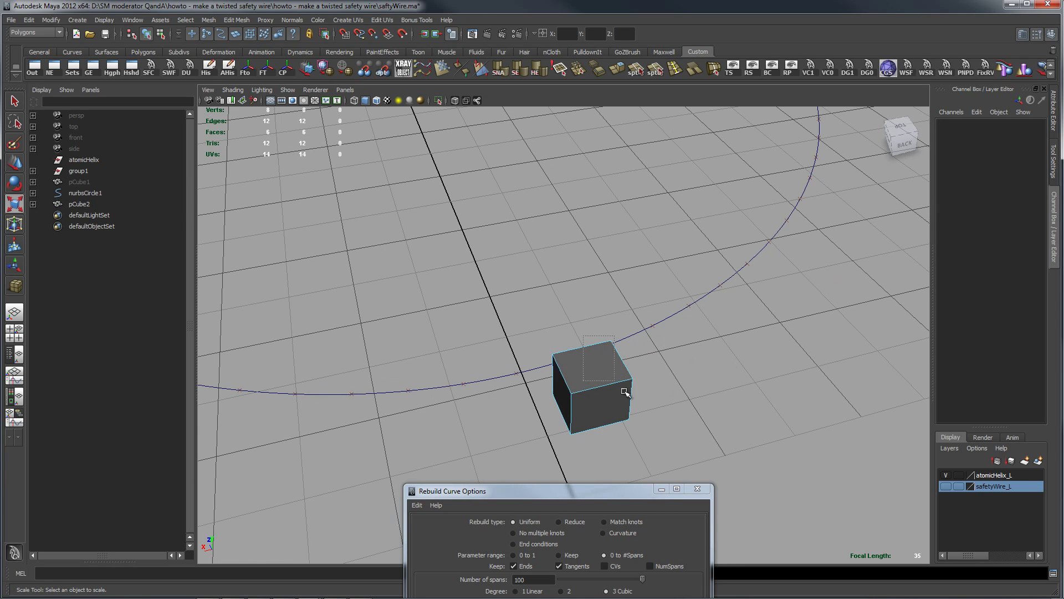
# Step: Delete four of the cube's faces to leave a single plane, then centre its pivot
pyautogui.moveTo(625, 392); pyautogui.dragTo(619, 364)
pyautogui.press('Delete')
pyautogui.press('F8')
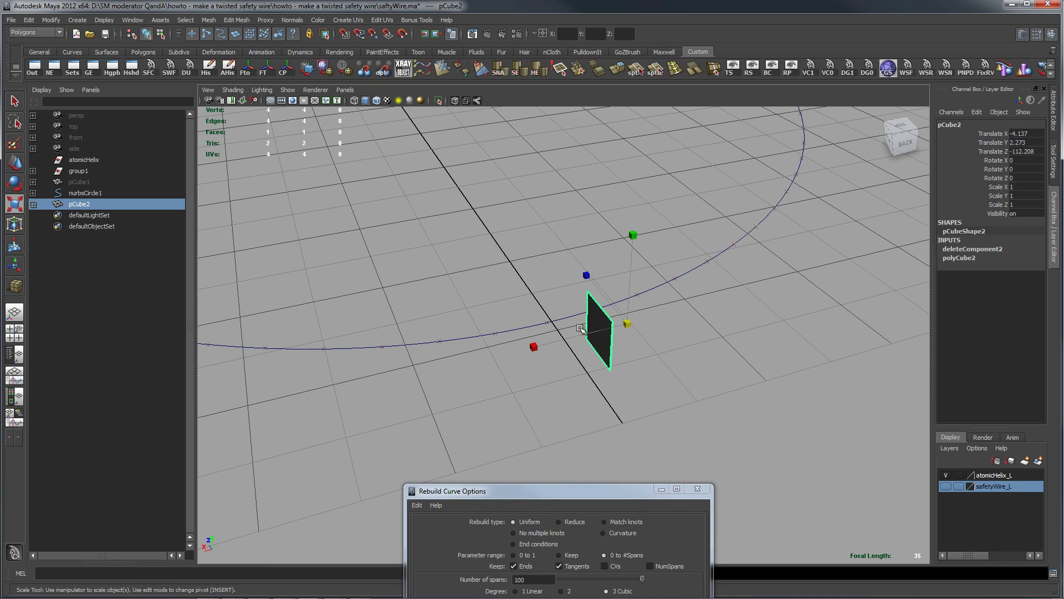
pyautogui.click(284, 66)
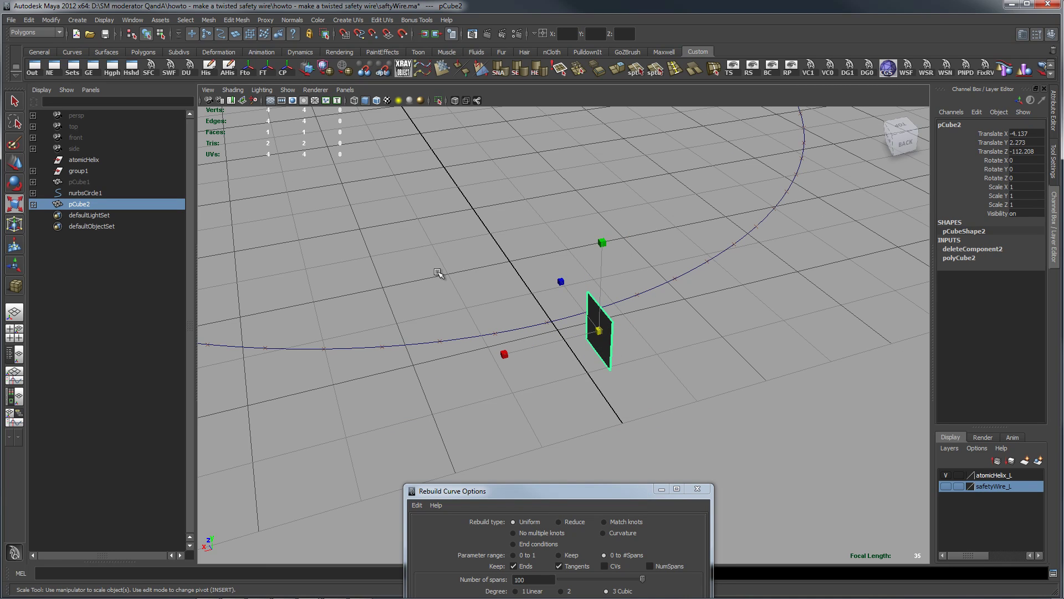
# Step: Point-snap the plane onto the nurbsCircle1 curve and check the curve's control points
pyautogui.press('w')
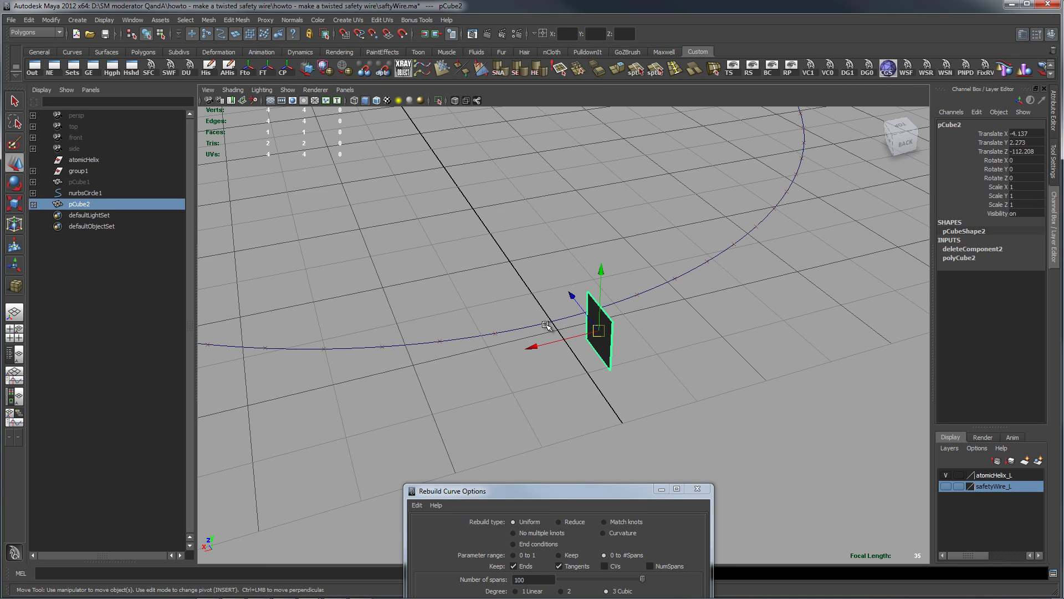
pyautogui.press('v')
pyautogui.middleClick(547, 322)
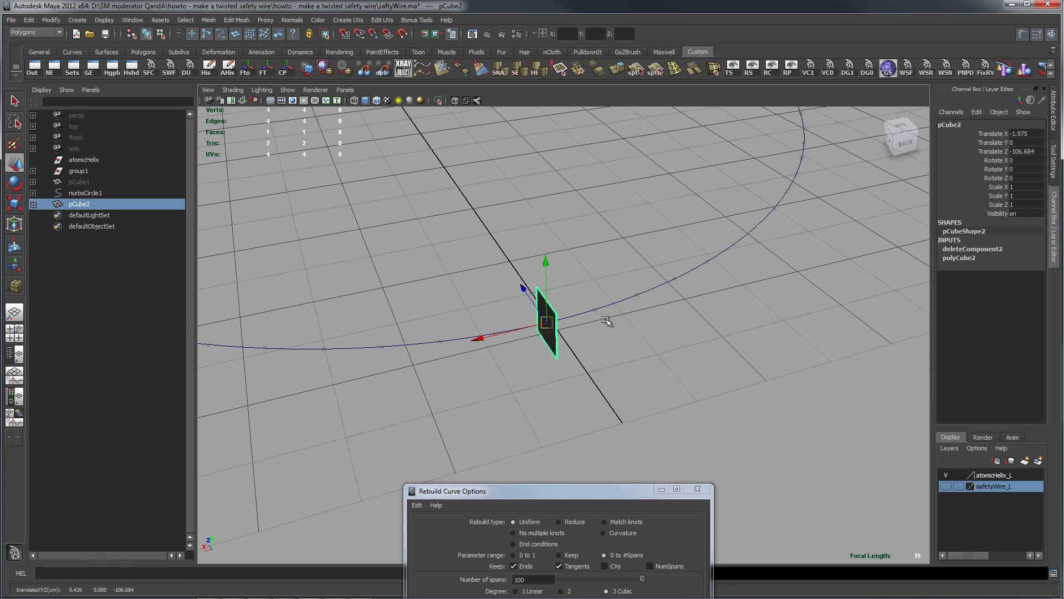
pyautogui.keyDown('alt'); pyautogui.moveTo(606, 320); pyautogui.dragTo(720, 319); pyautogui.keyUp('alt')
pyautogui.moveTo(561, 379); pyautogui.dragTo(578, 422)
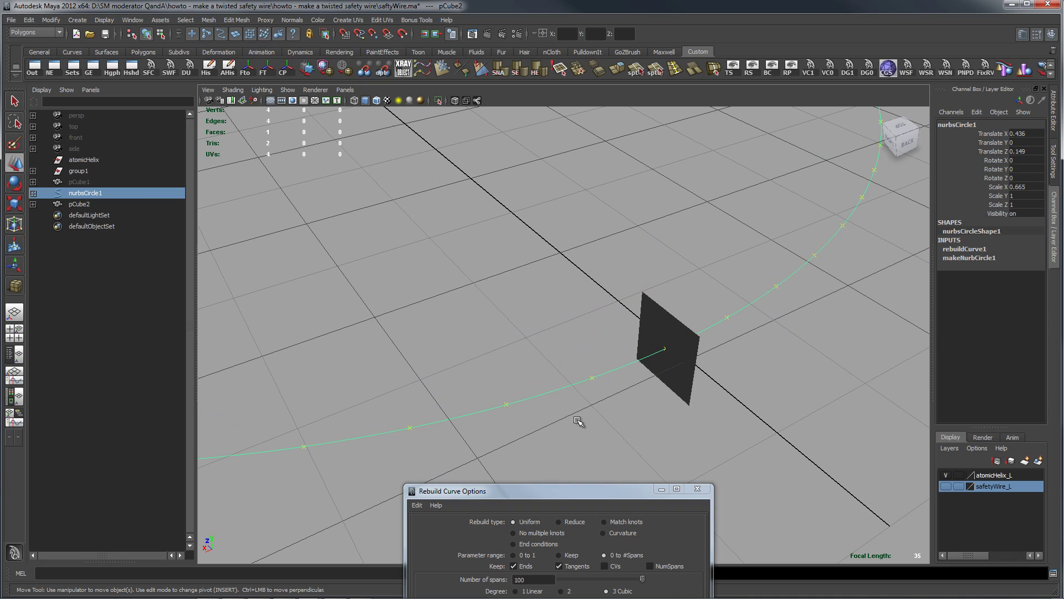
pyautogui.moveTo(570, 391); pyautogui.dragTo(594, 399, button='right')
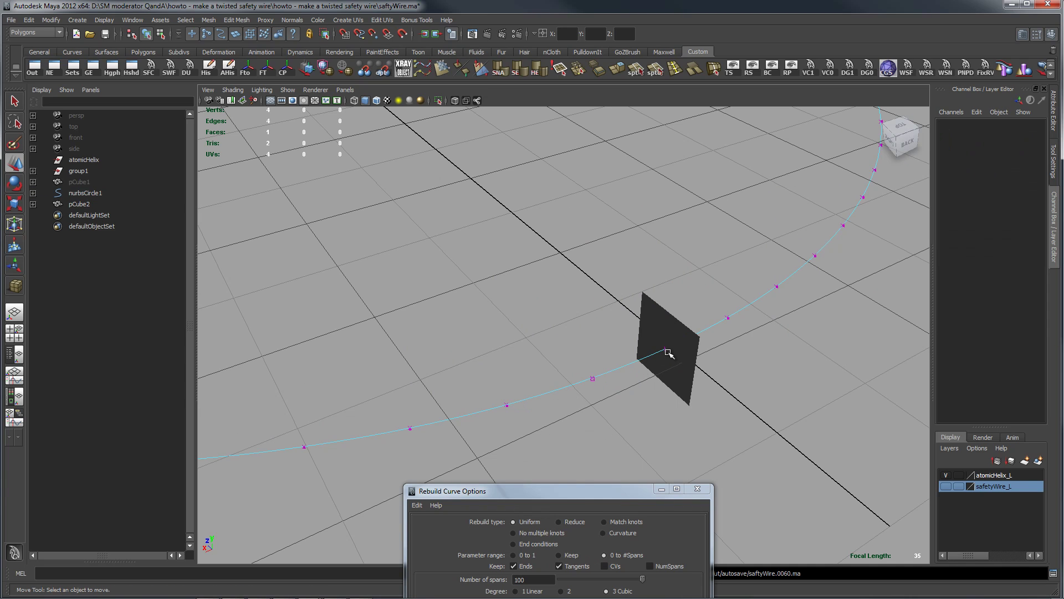
pyautogui.moveTo(602, 377); pyautogui.dragTo(646, 352, button='right')
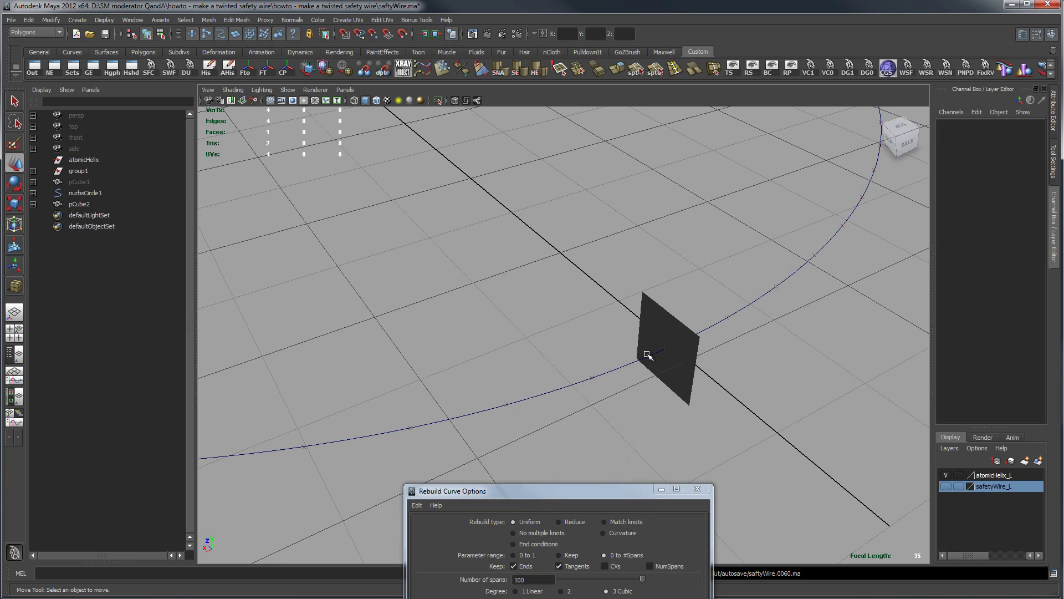
pyautogui.keyDown('alt'); pyautogui.moveTo(707, 347); pyautogui.dragTo(707, 344); pyautogui.keyUp('alt')
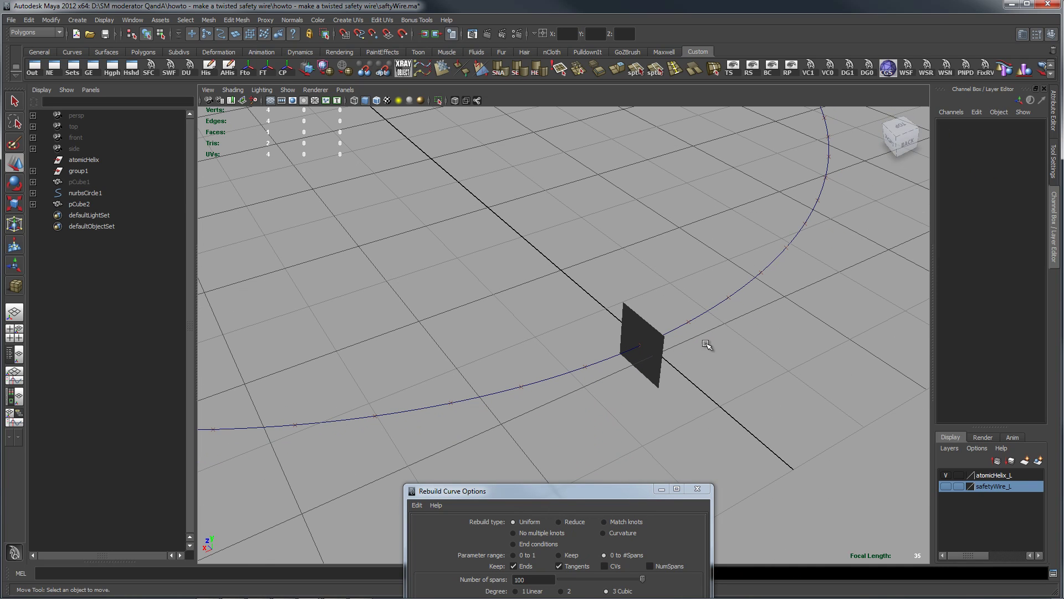
# Step: Select pCube2 then nurbsCircle1 and extrude the plane's face along the curve
pyautogui.click(647, 362)
pyautogui.click(725, 308)
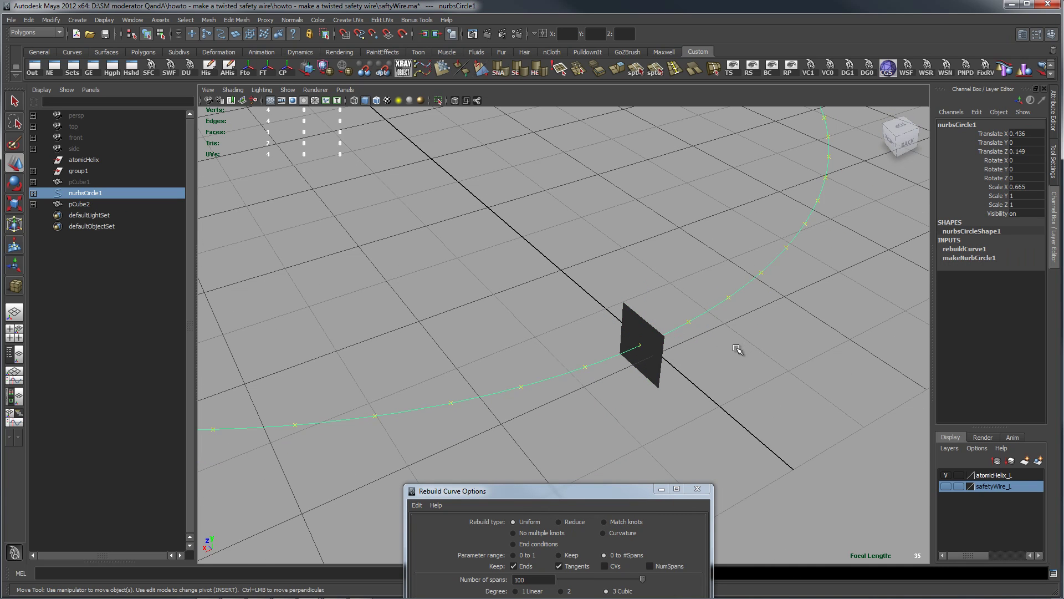
pyautogui.click(657, 362)
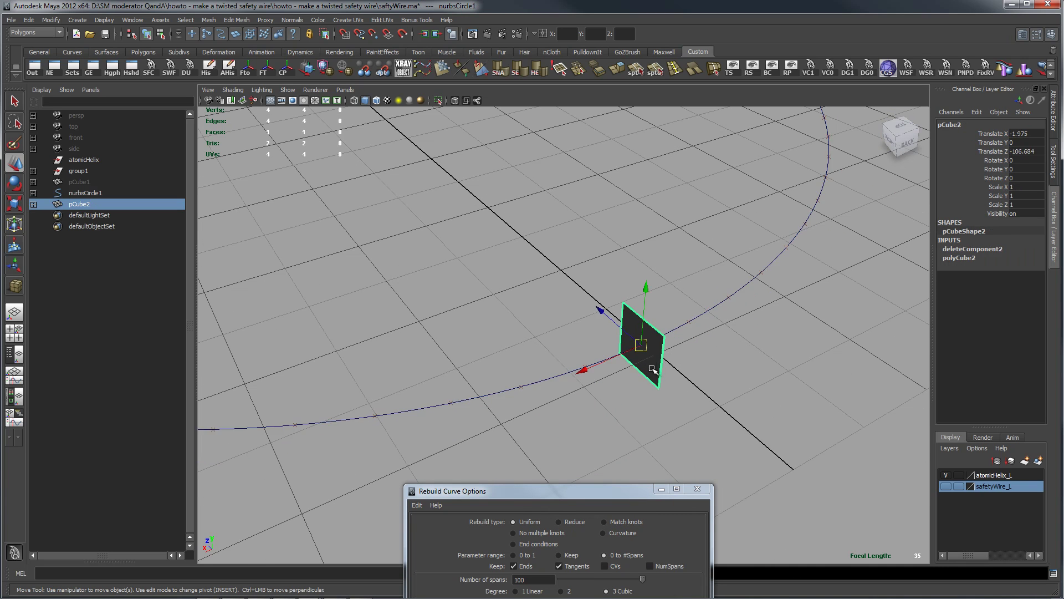
pyautogui.keyDown('shift'); pyautogui.click(707, 311); pyautogui.keyUp('shift')
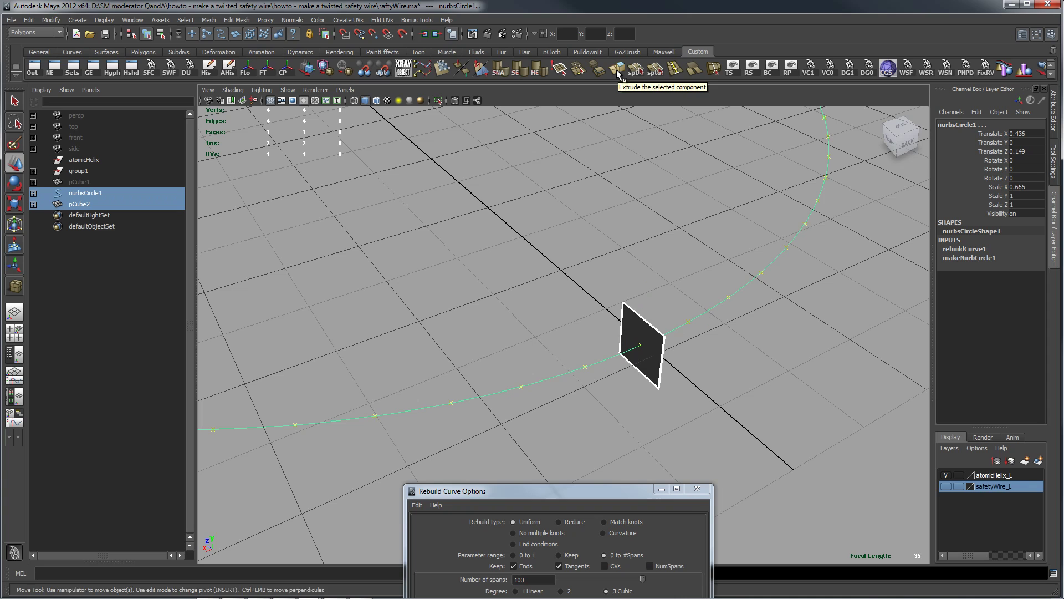
pyautogui.press('space')
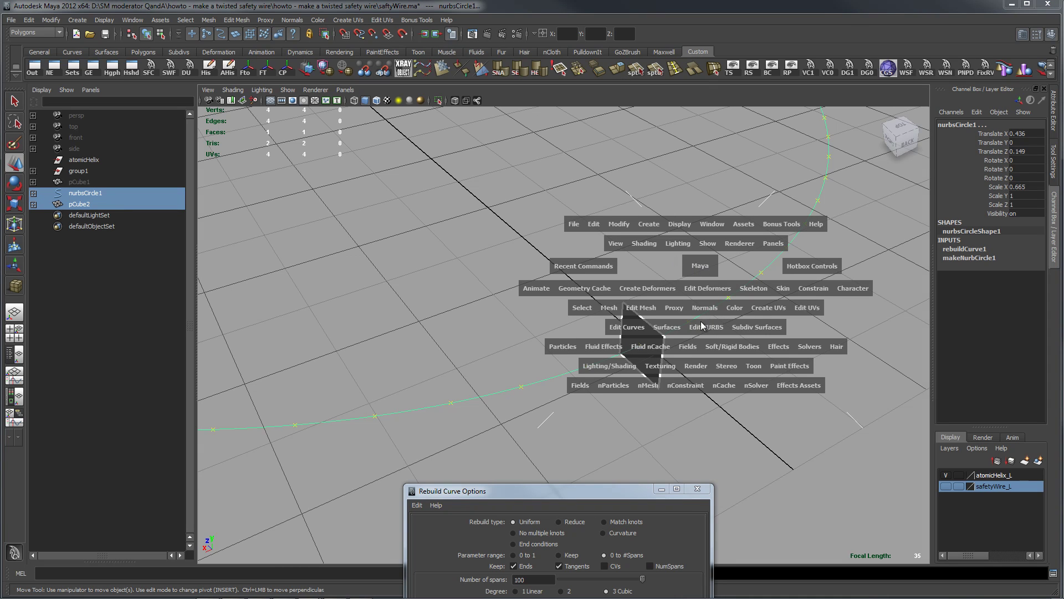
pyautogui.moveTo(639, 312); pyautogui.dragTo(659, 247)
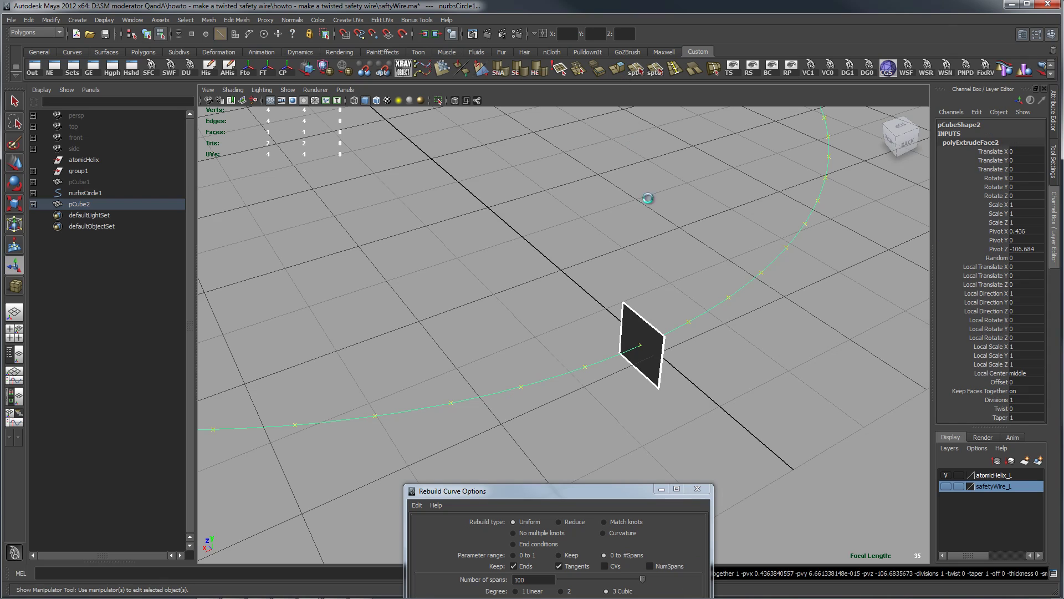
pyautogui.keyDown('alt'); pyautogui.moveTo(820, 312); pyautogui.dragTo(605, 377); pyautogui.keyUp('alt')
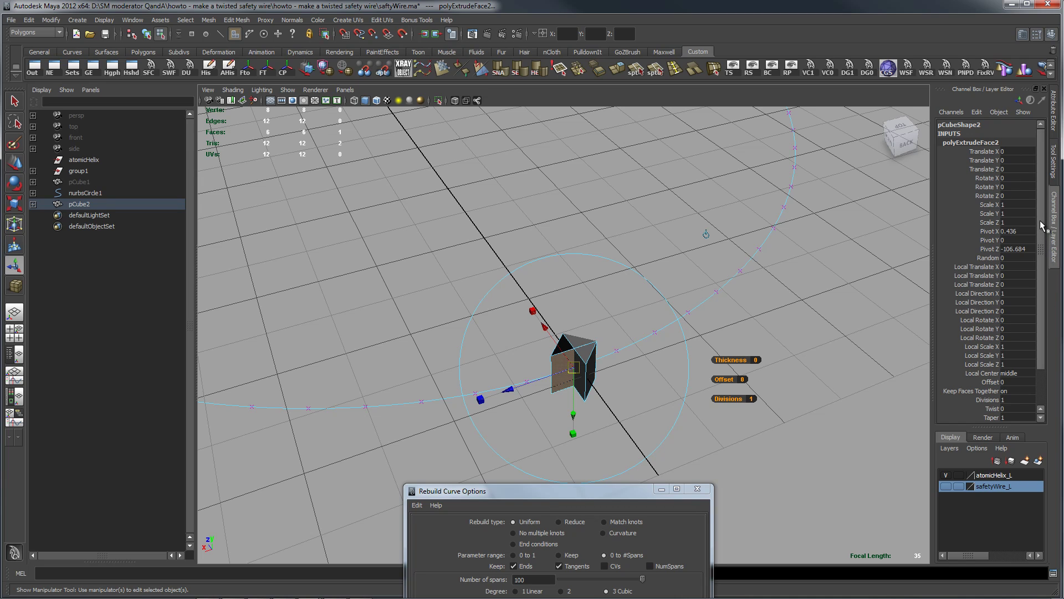
# Step: Set the polyExtrudeFace2 Divisions to 100 in the Channel Box
pyautogui.moveTo(1040, 220); pyautogui.dragTo(1037, 314)
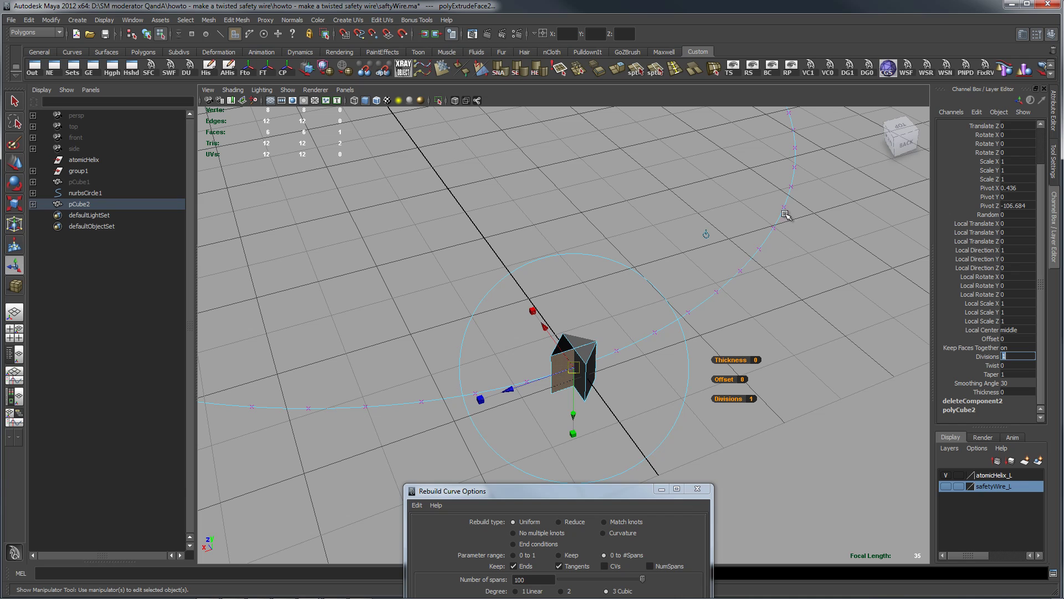
pyautogui.press('Return')
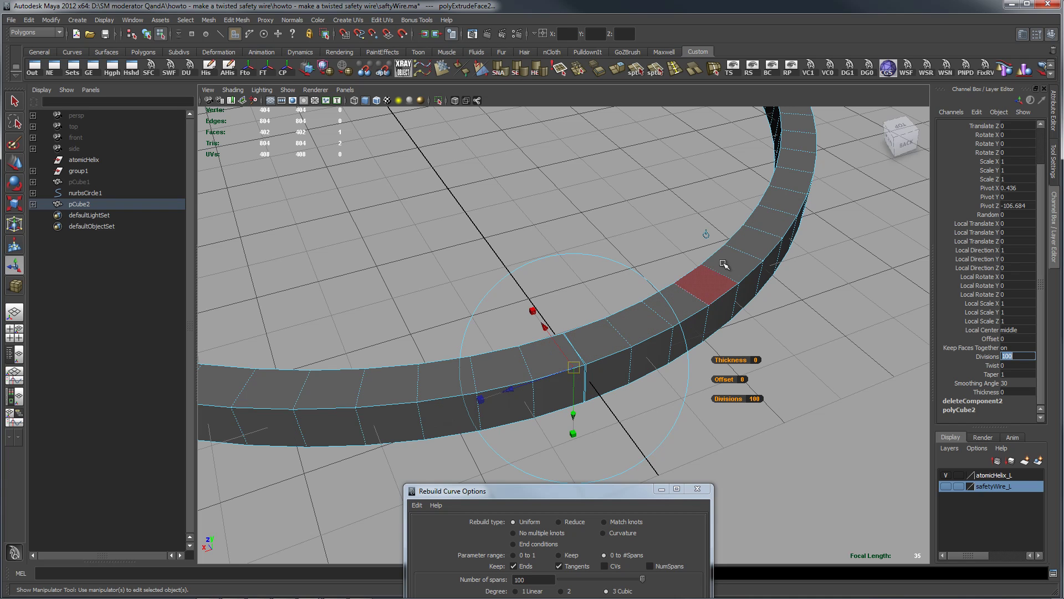
pyautogui.keyDown('alt'); pyautogui.moveTo(821, 293); pyautogui.dragTo(634, 341); pyautogui.keyUp('alt')
# Step: View the extruded ring from the Top view in wireframe and zoom in
pyautogui.press('space')
pyautogui.moveTo(696, 295); pyautogui.dragTo(645, 277)
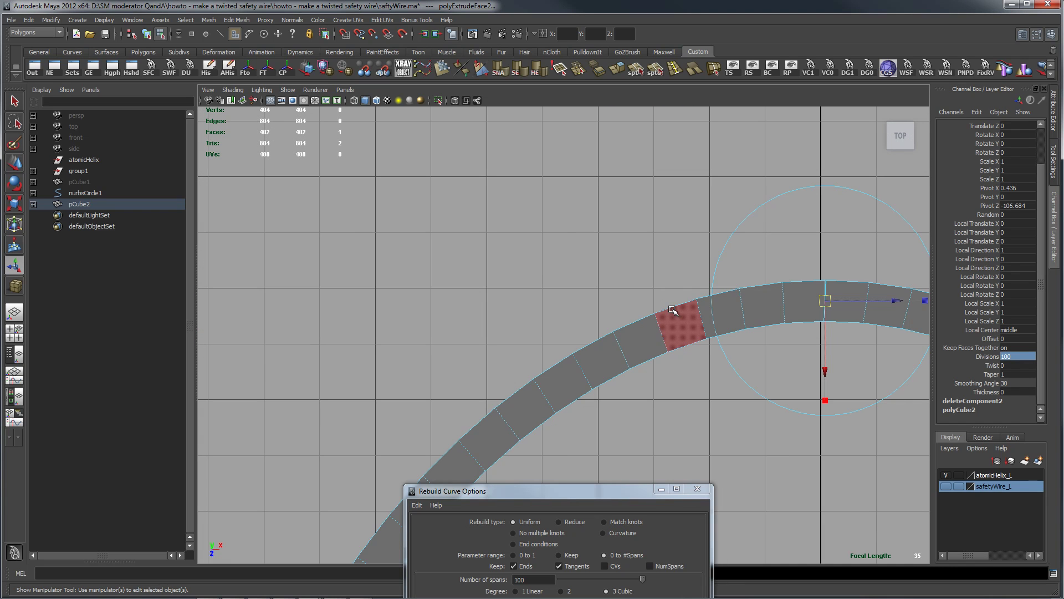
pyautogui.press('4')
pyautogui.keyDown('alt'); pyautogui.moveTo(550, 352); pyautogui.dragTo(739, 371, button='right'); pyautogui.keyUp('alt')
pyautogui.keyDown('alt'); pyautogui.moveTo(739, 370); pyautogui.dragTo(679, 323, button='middle'); pyautogui.keyUp('alt')
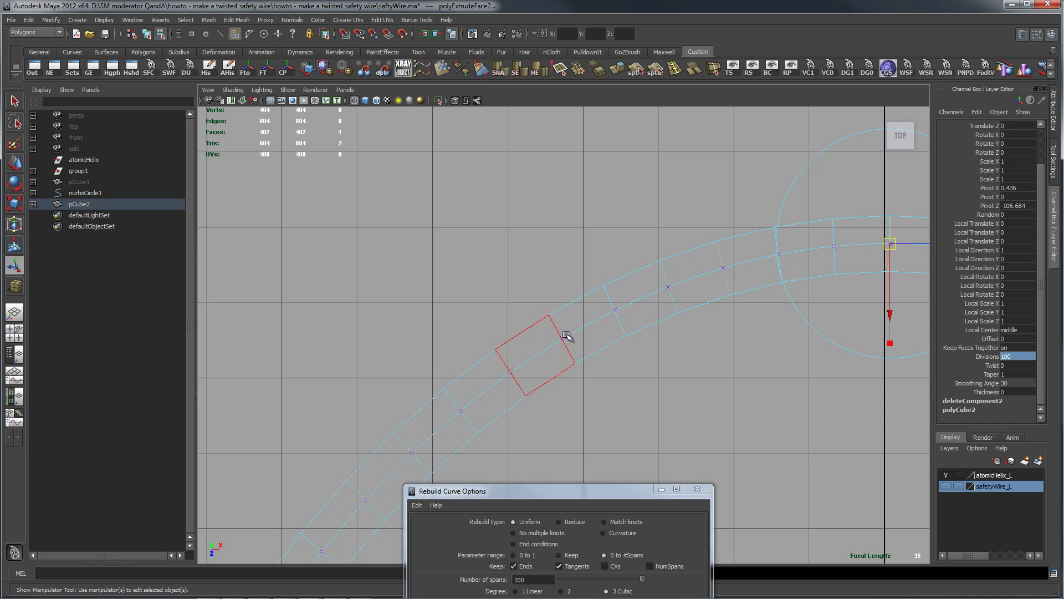
# Step: Switch back to Perspective view, orbit around the 100-division band, and select the Divisions field
pyautogui.press('space')
pyautogui.moveTo(595, 334); pyautogui.dragTo(596, 328)
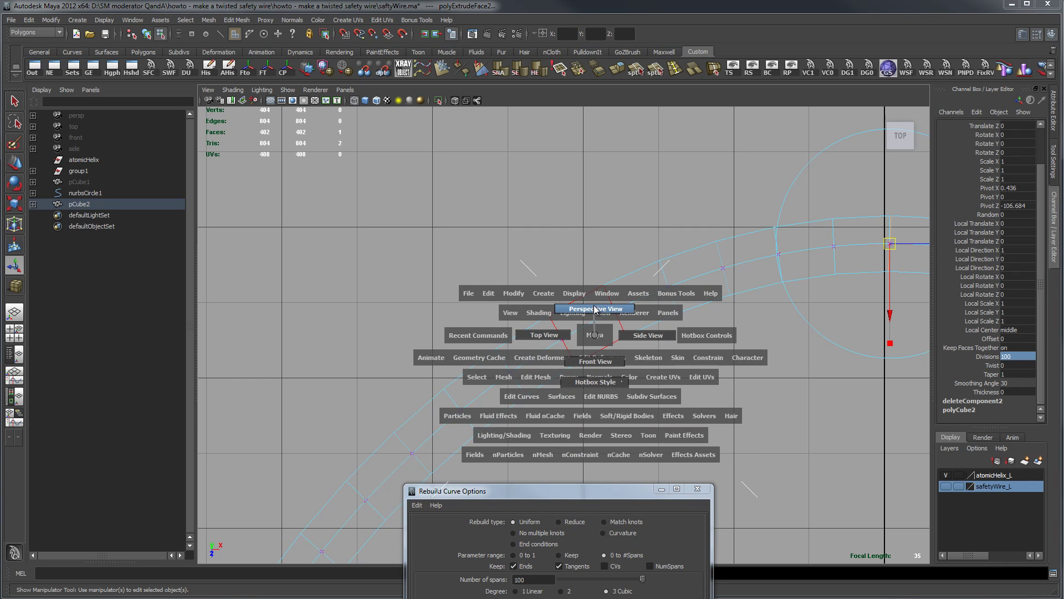
pyautogui.moveTo(596, 309); pyautogui.dragTo(590, 309)
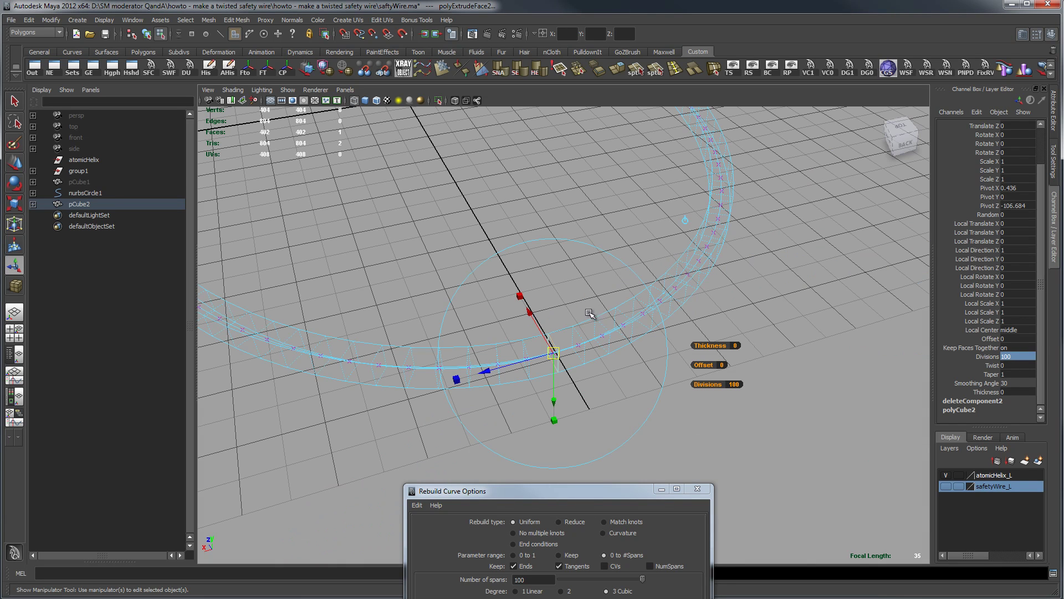
pyautogui.keyDown('alt'); pyautogui.moveTo(687, 238); pyautogui.dragTo(696, 238); pyautogui.keyUp('alt')
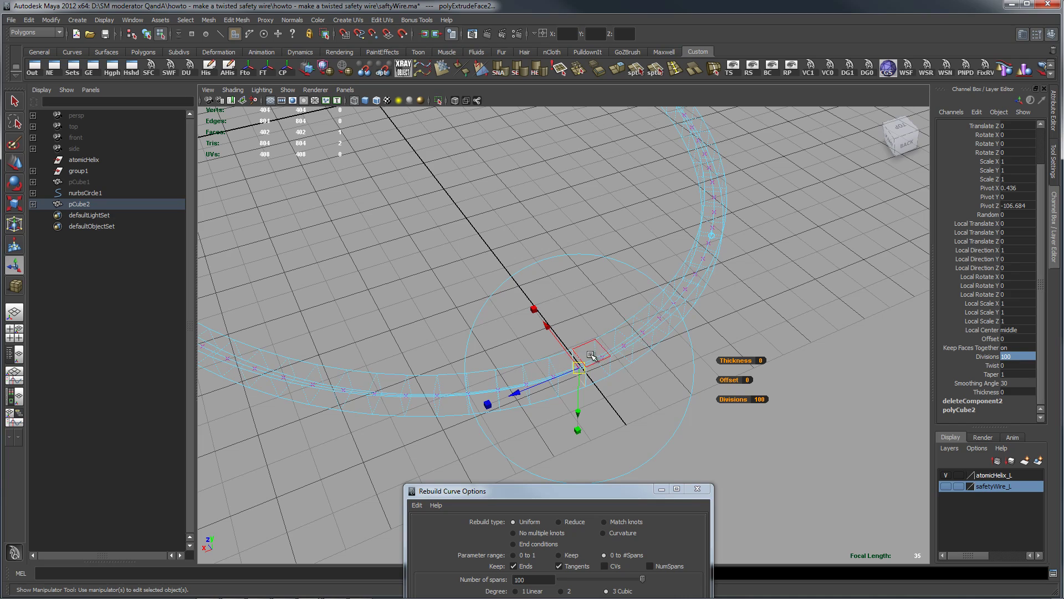
pyautogui.keyDown('alt'); pyautogui.moveTo(848, 255); pyautogui.dragTo(695, 351); pyautogui.keyUp('alt')
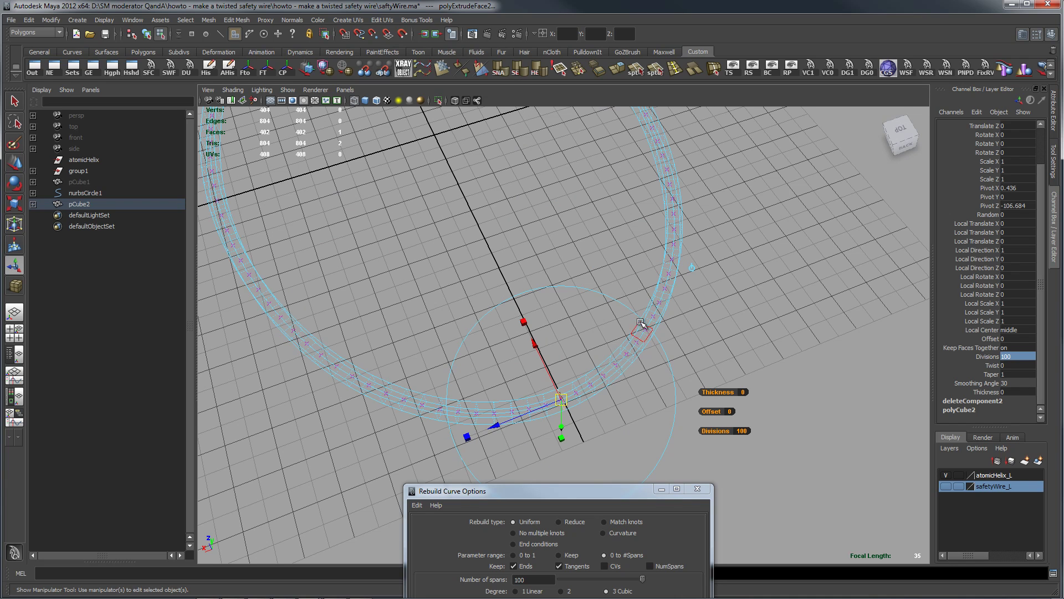
pyautogui.keyDown('alt'); pyautogui.moveTo(712, 242); pyautogui.dragTo(703, 382); pyautogui.keyUp('alt')
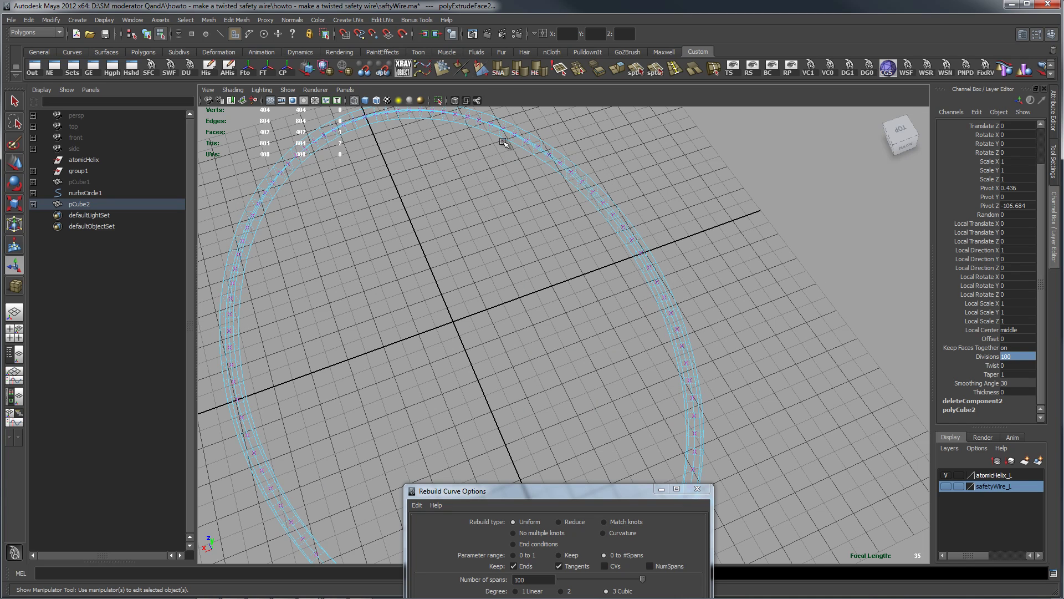
pyautogui.keyDown('alt'); pyautogui.moveTo(732, 392); pyautogui.dragTo(737, 368); pyautogui.keyUp('alt')
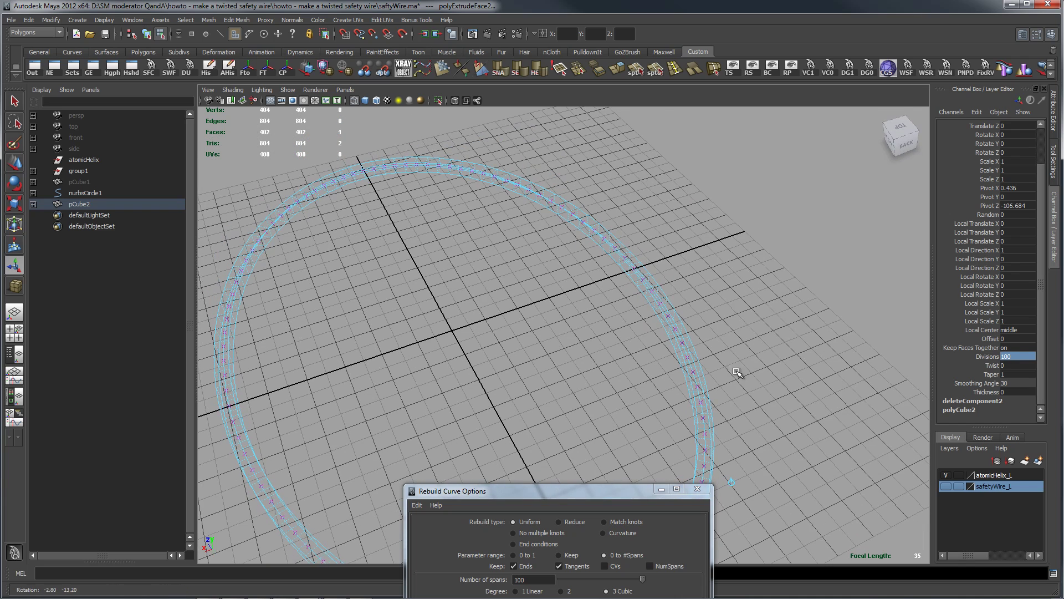
pyautogui.click(1019, 356)
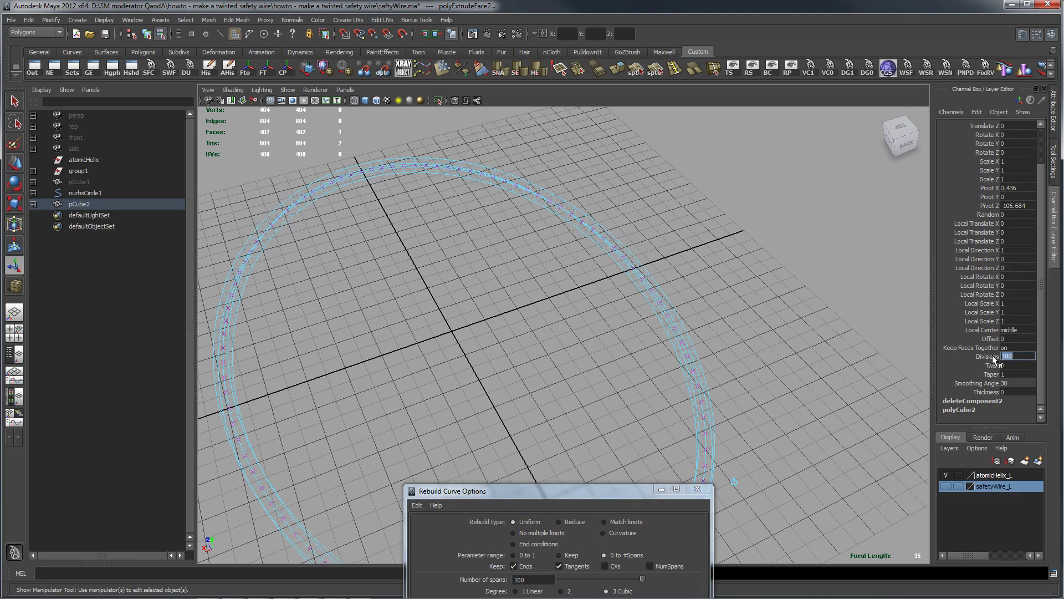
# Step: Show the extruded ring smooth shaded, close the Rebuild Curve options, and switch to Edge selection
pyautogui.keyDown('alt'); pyautogui.moveTo(854, 336); pyautogui.dragTo(732, 354); pyautogui.keyUp('alt')
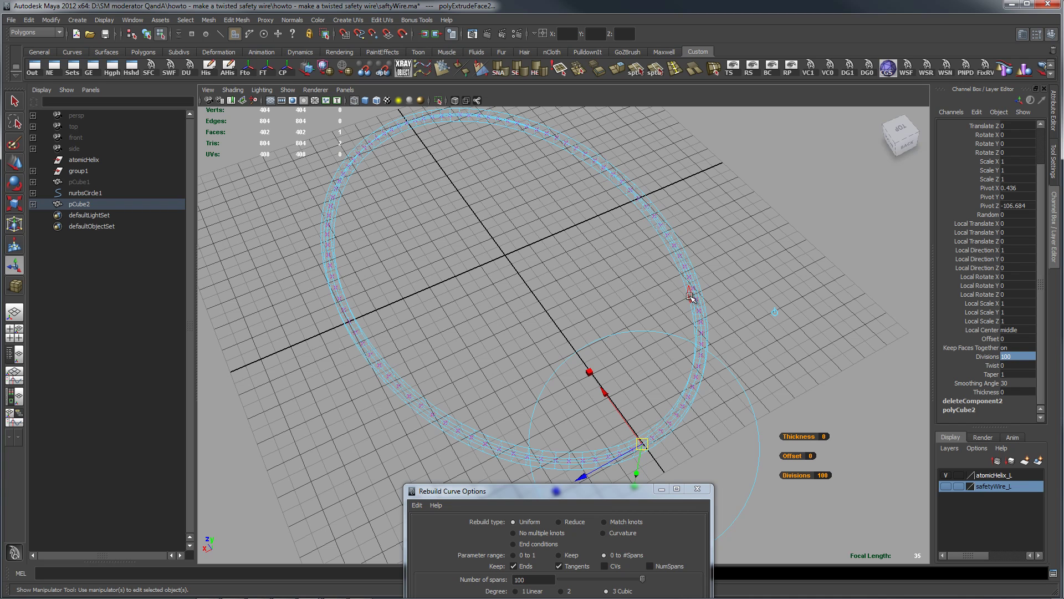
pyautogui.press('5')
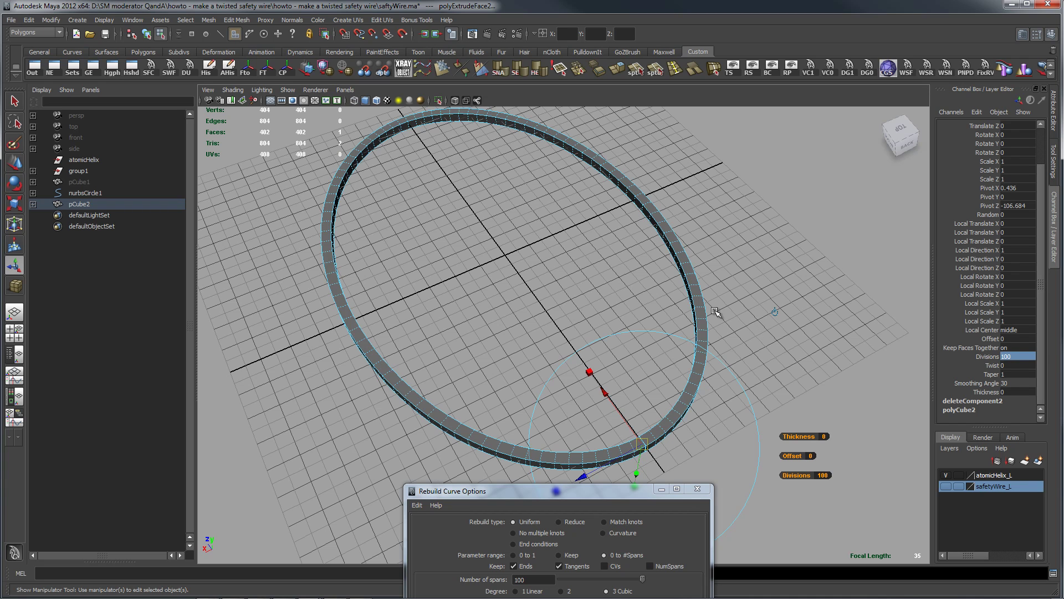
pyautogui.keyDown('alt'); pyautogui.moveTo(730, 321); pyautogui.dragTo(672, 316); pyautogui.keyUp('alt')
pyautogui.keyDown('alt'); pyautogui.moveTo(672, 316); pyautogui.dragTo(770, 330, button='right'); pyautogui.keyUp('alt')
pyautogui.keyDown('alt'); pyautogui.moveTo(770, 330); pyautogui.dragTo(794, 338); pyautogui.keyUp('alt')
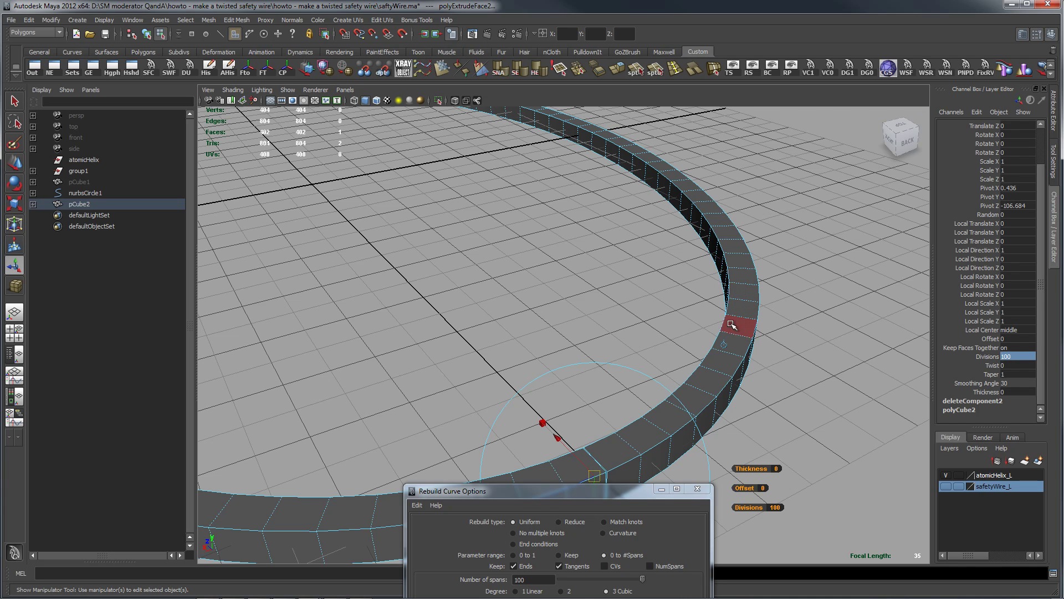
pyautogui.keyDown('alt'); pyautogui.moveTo(797, 308); pyautogui.dragTo(783, 317); pyautogui.keyUp('alt')
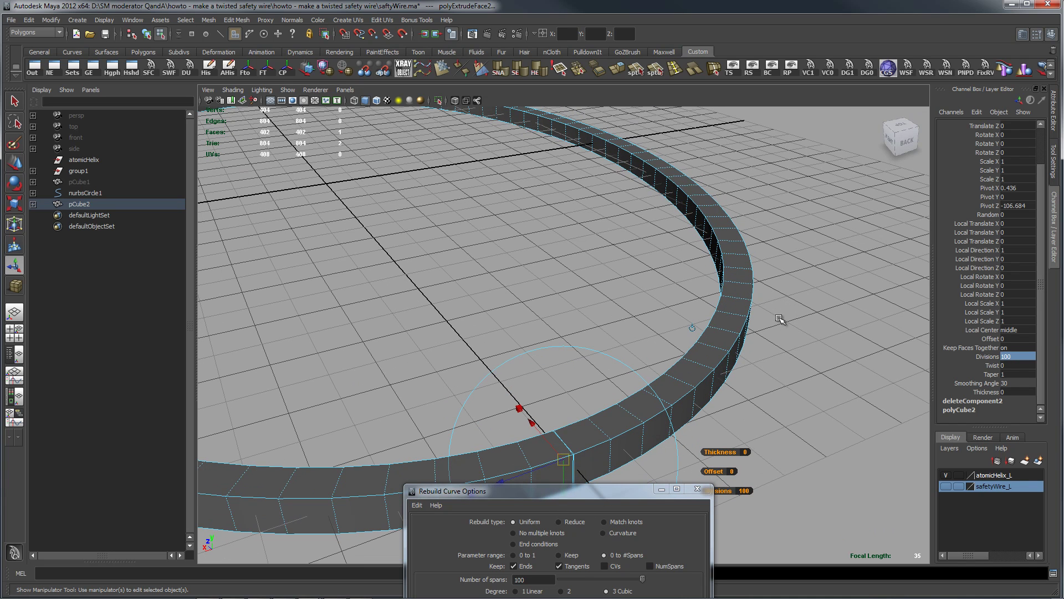
pyautogui.click(697, 489)
pyautogui.moveTo(690, 368); pyautogui.dragTo(703, 338, button='right')
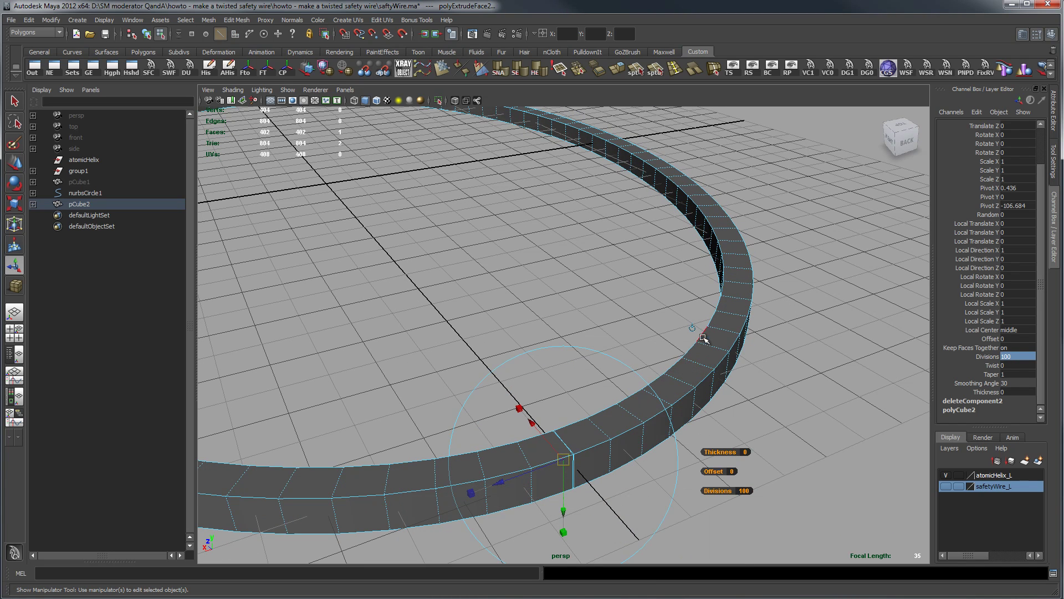
# Step: Convert one of the ring's edge loops into a curve, polyToCurve1, via Polygon Edges to Curve
pyautogui.doubleClick(678, 365)
pyautogui.keyDown('alt'); pyautogui.moveTo(830, 350); pyautogui.dragTo(791, 363); pyautogui.keyUp('alt')
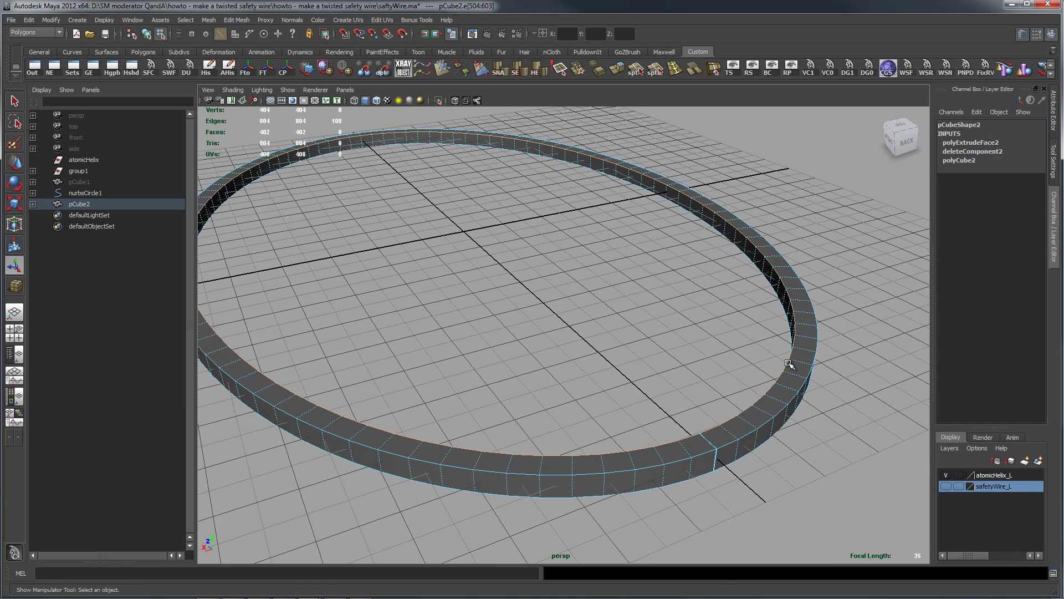
pyautogui.press('space')
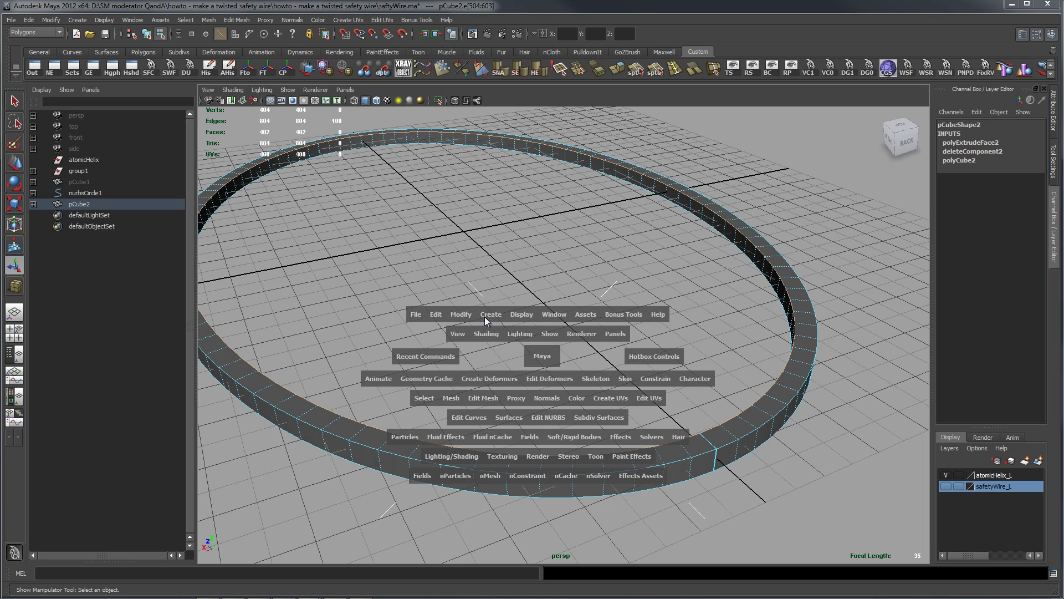
pyautogui.moveTo(485, 317)
pyautogui.mouseDown()
pyautogui.moveTo(514, 497)
pyautogui.moveTo(504, 383)
pyautogui.mouseUp()
pyautogui.press('space')
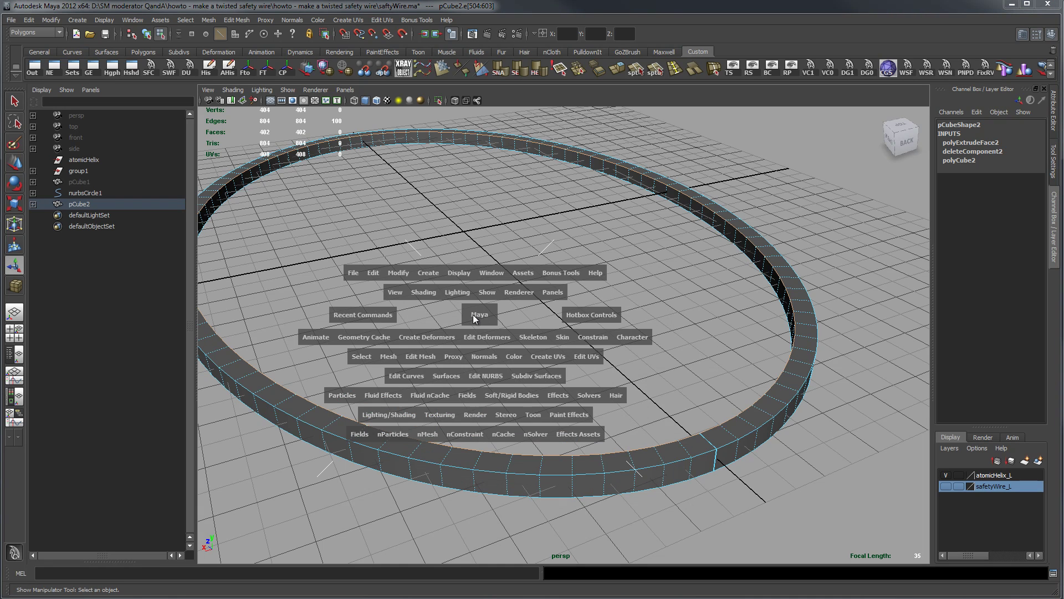
pyautogui.moveTo(403, 278); pyautogui.dragTo(547, 458)
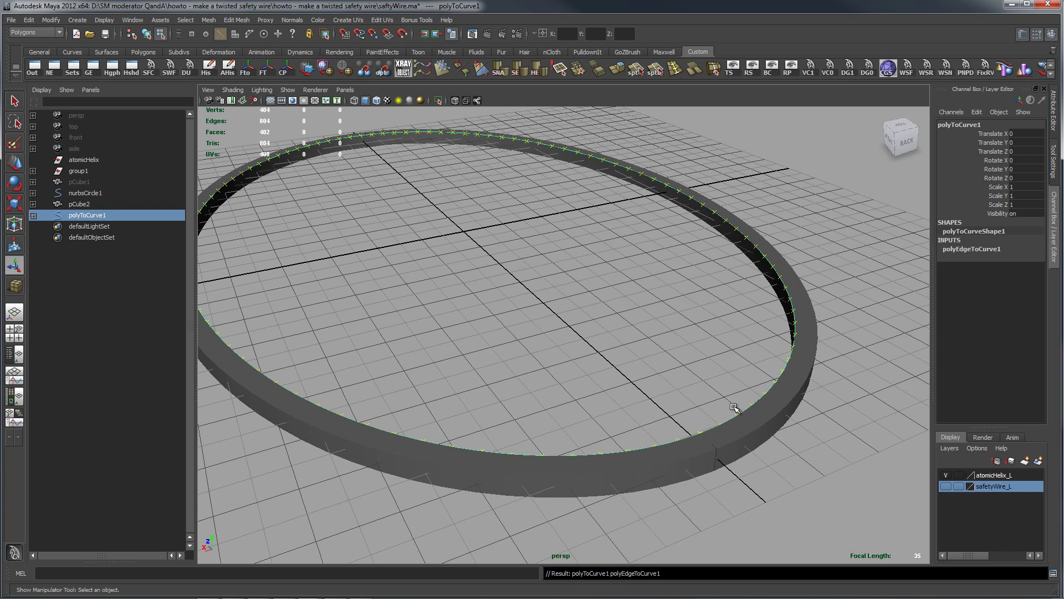
# Step: Repeat the conversion on the ring's lower edge loop to make polyToCurve2
pyautogui.keyDown('alt'); pyautogui.moveTo(757, 434); pyautogui.dragTo(743, 359); pyautogui.keyUp('alt')
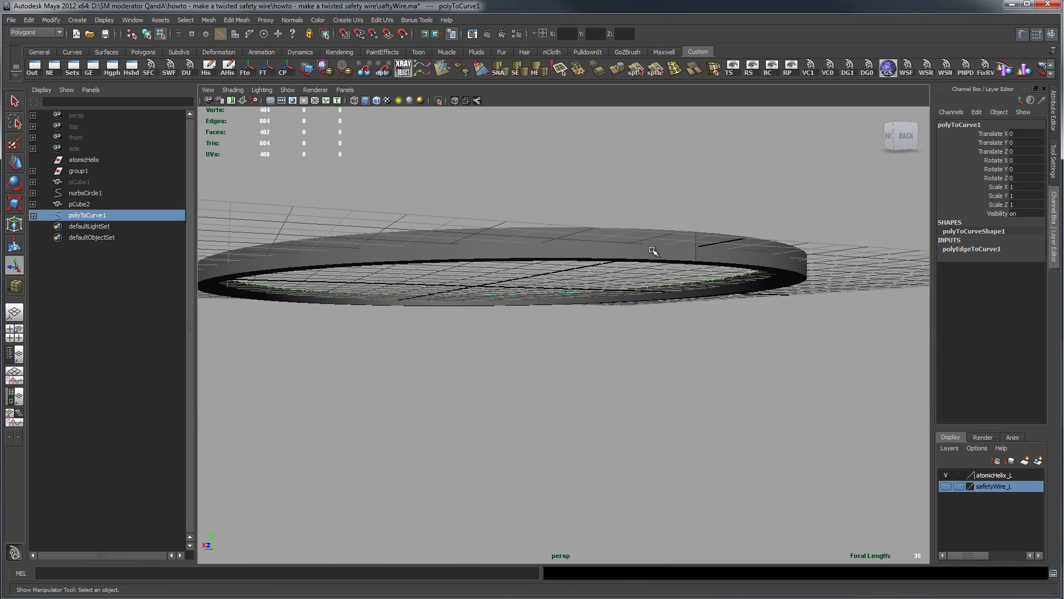
pyautogui.moveTo(653, 250); pyautogui.dragTo(653, 224, button='right')
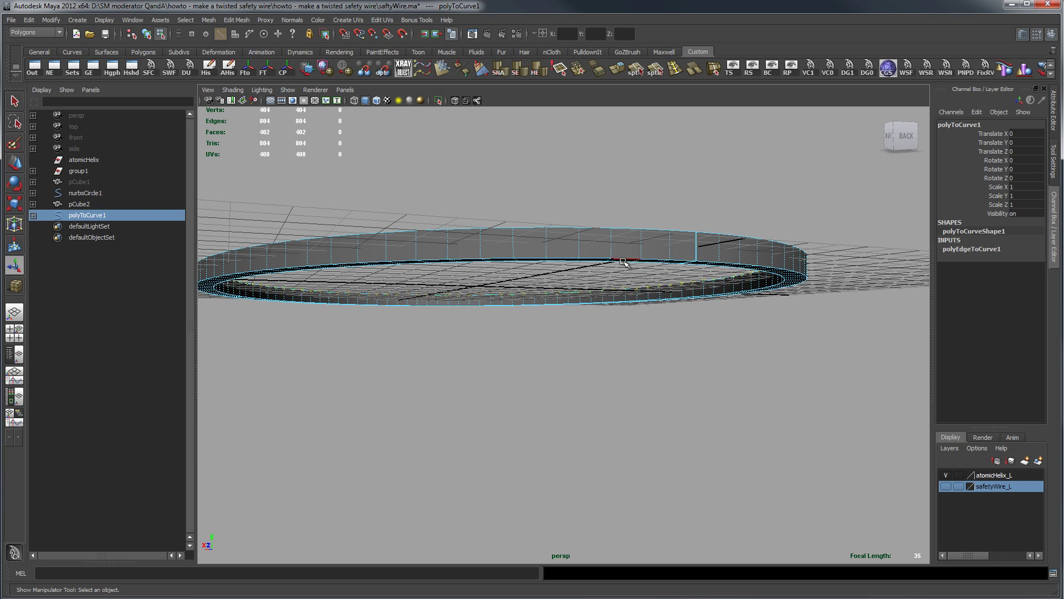
pyautogui.doubleClick(624, 259)
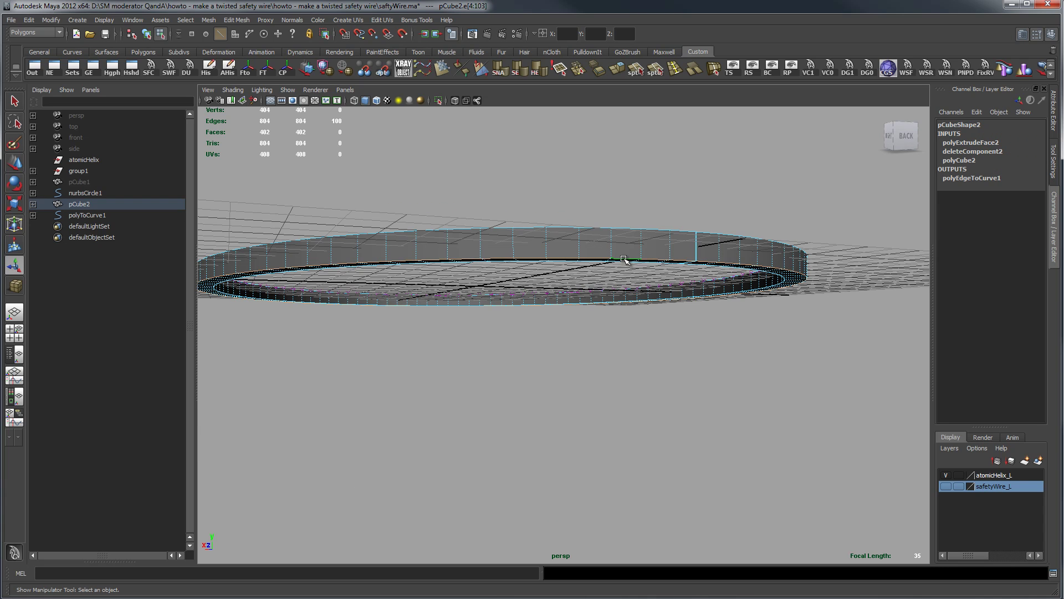
pyautogui.hotkey('ctrl', 'e')
# Step: Return the ring to Object Mode and select the whole mesh
pyautogui.keyDown('alt'); pyautogui.moveTo(623, 254); pyautogui.dragTo(732, 221); pyautogui.keyUp('alt')
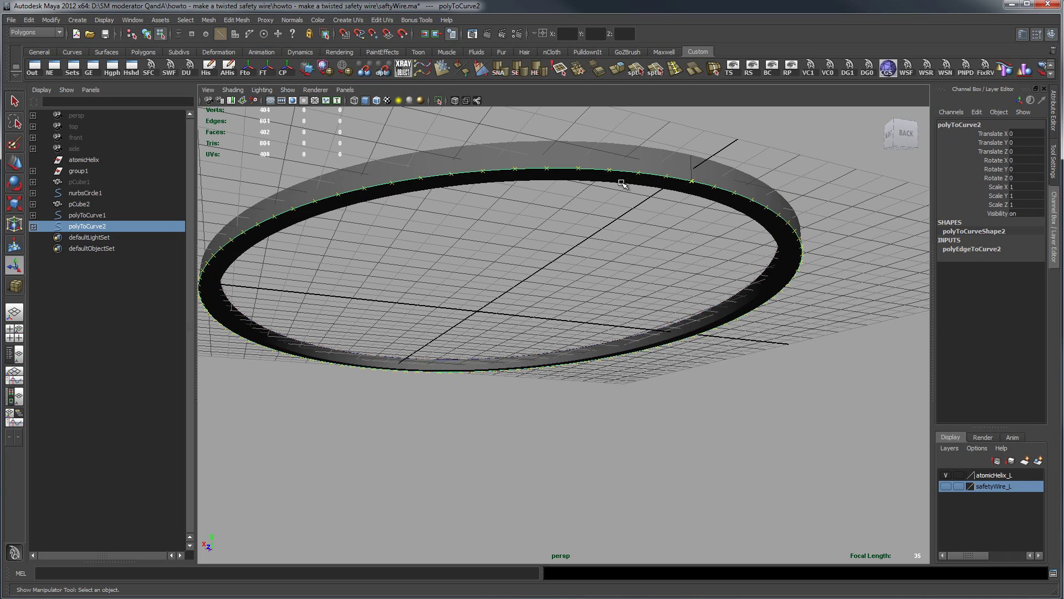
pyautogui.keyDown('alt'); pyautogui.moveTo(800, 236); pyautogui.dragTo(819, 276); pyautogui.keyUp('alt')
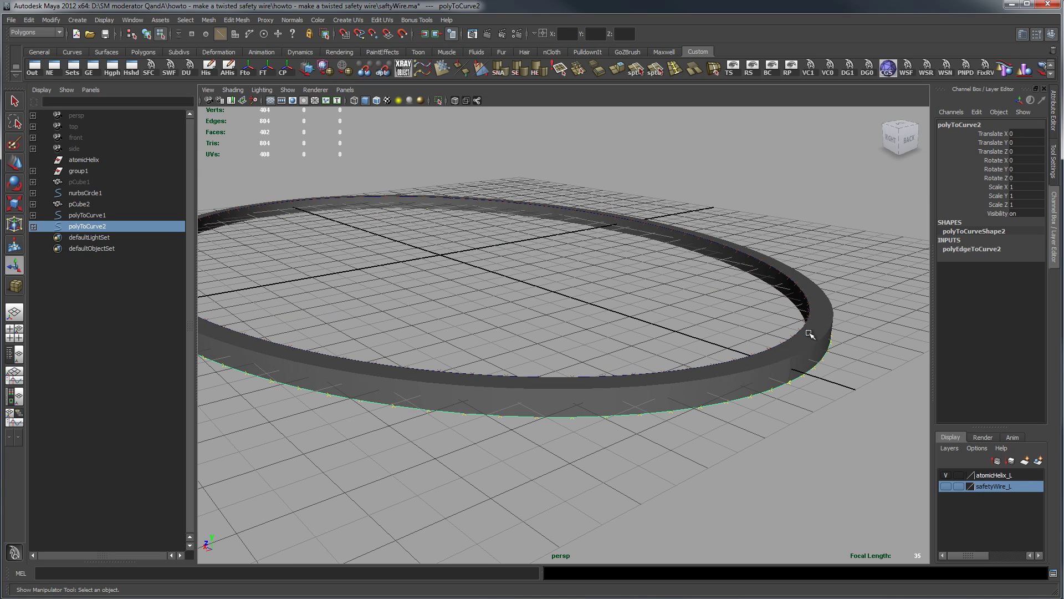
pyautogui.rightClick(810, 334)
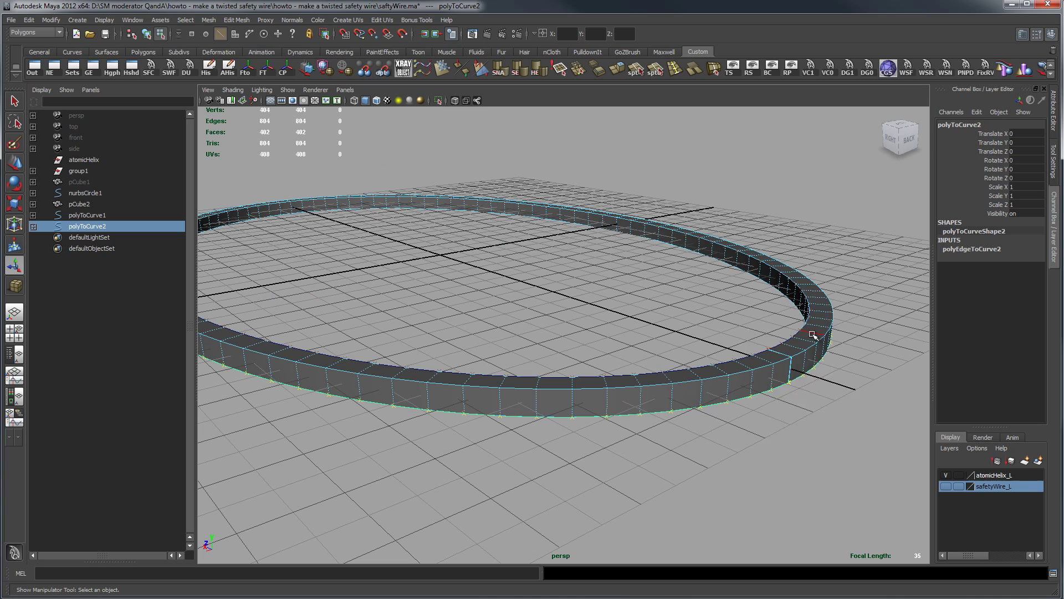
pyautogui.moveTo(814, 335); pyautogui.dragTo(843, 319, button='right')
pyautogui.click(815, 339)
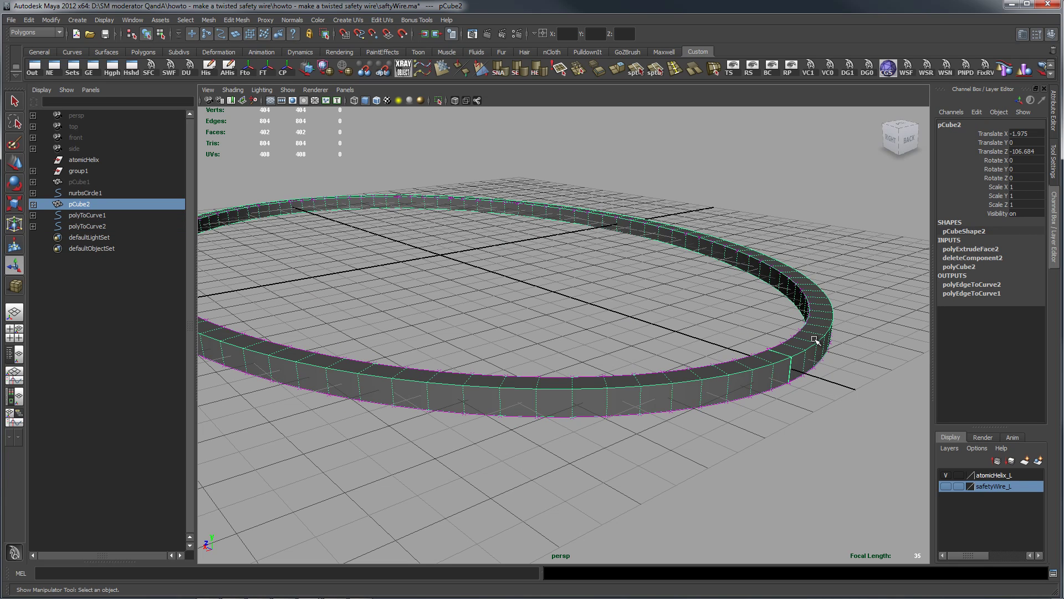
# Step: Hide the ring mesh and select the extracted curves and nurbsCircle1 to inspect them
pyautogui.hotkey('ctrl', 'h')
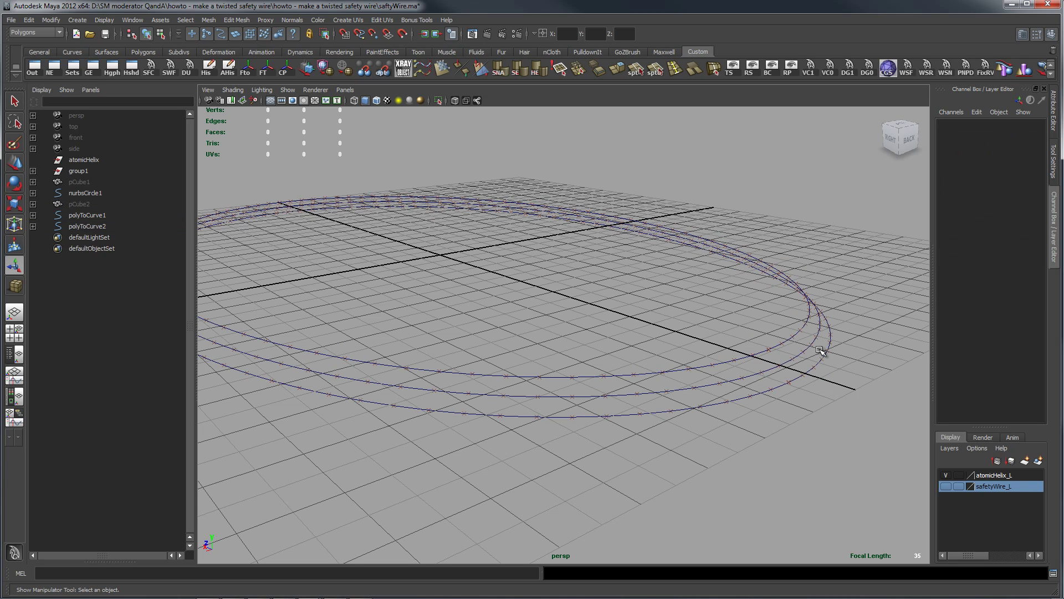
pyautogui.click(806, 350)
pyautogui.click(791, 368)
pyautogui.click(796, 384)
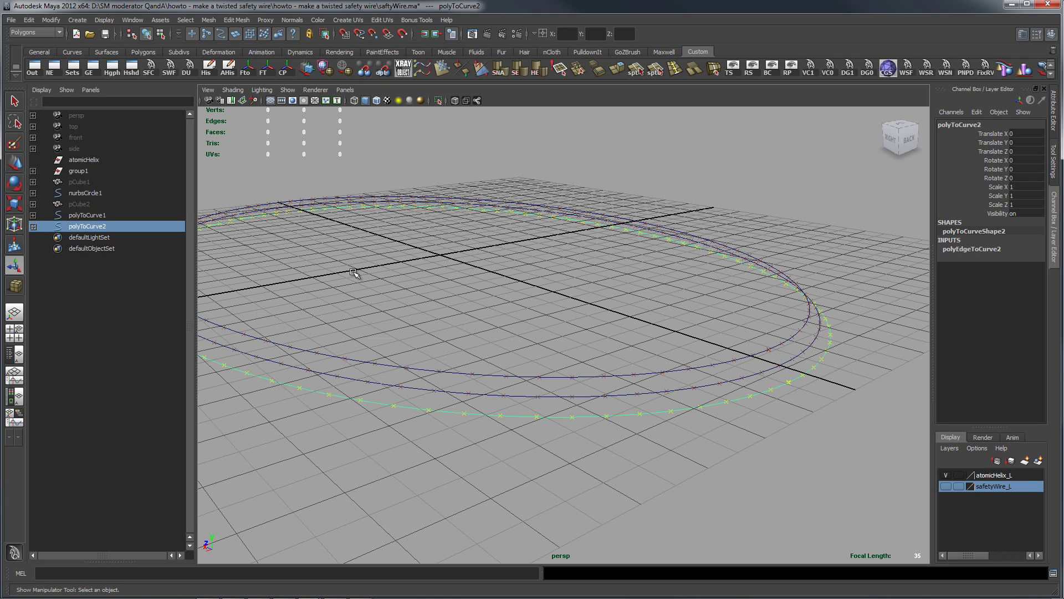
pyautogui.click(625, 405)
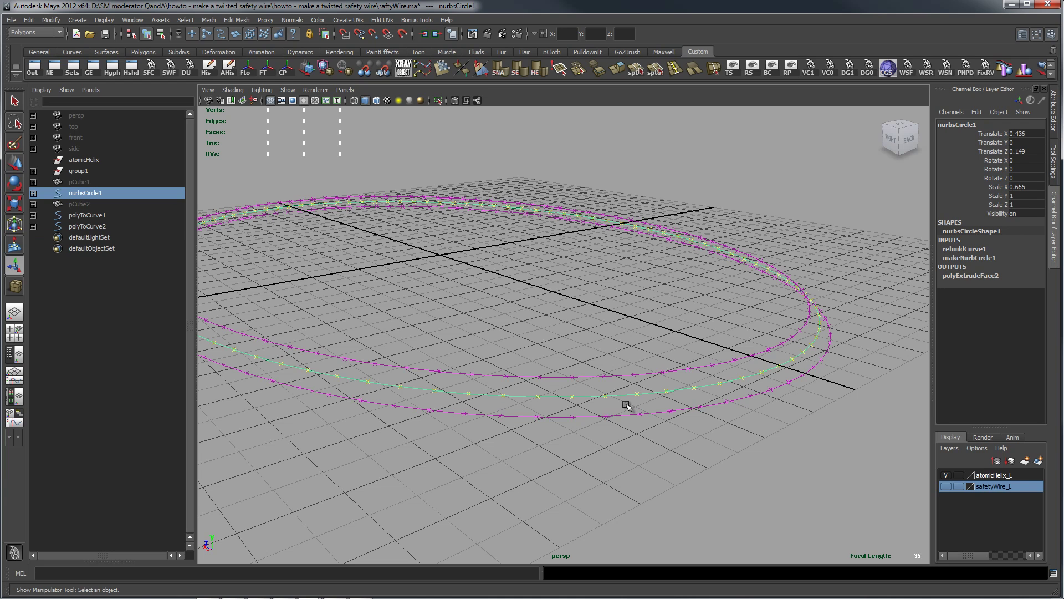
# Step: Unhide pCube2 from the Outliner and open its polyExtrudeFace2 settings in the Channel Box
pyautogui.click(97, 204)
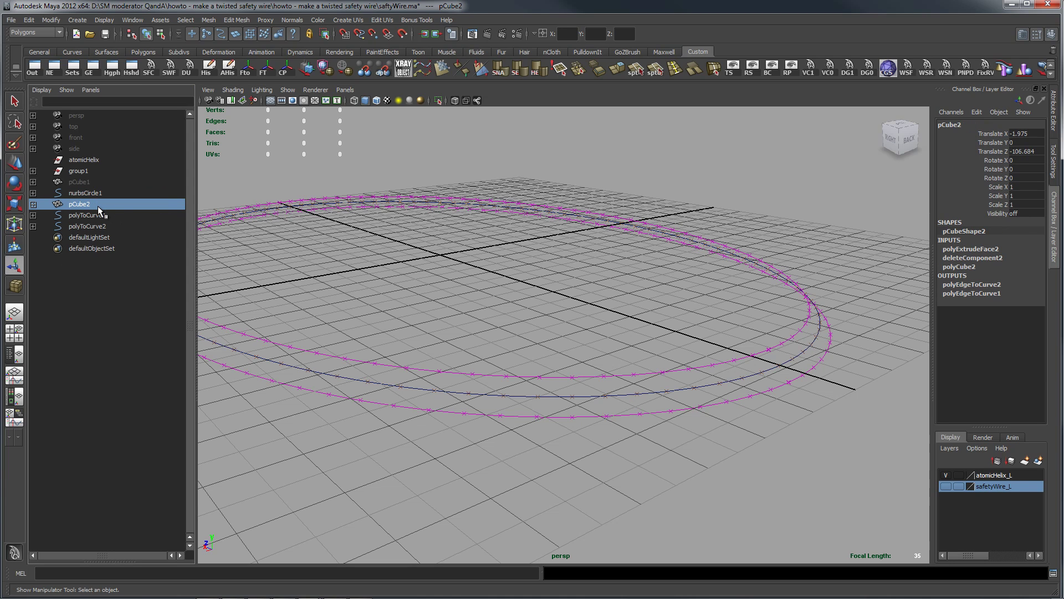
pyautogui.hotkey('shift', 'h')
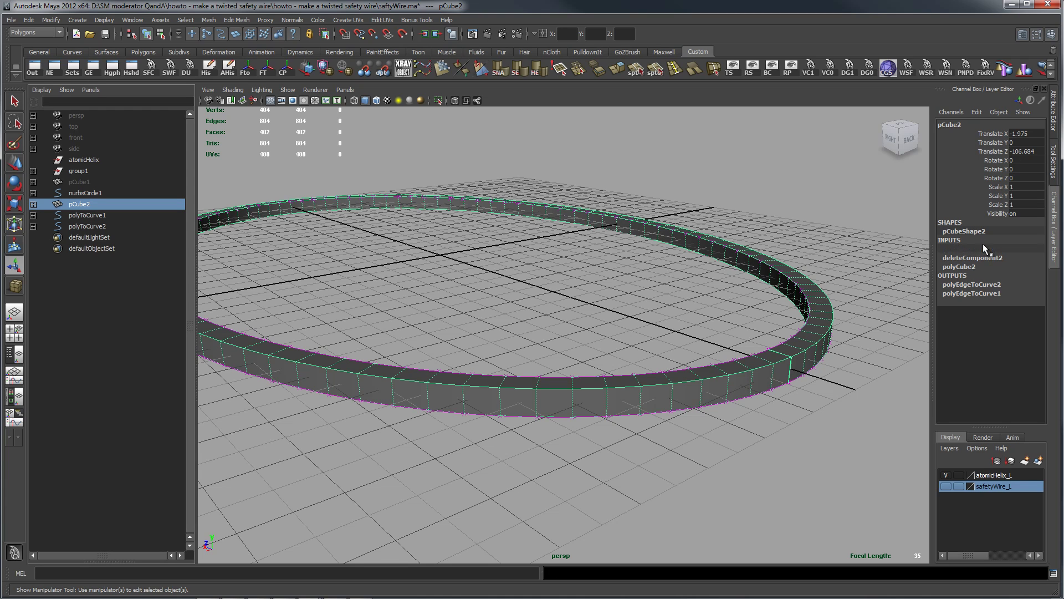
pyautogui.click(982, 247)
# Step: Set the polyExtrudeFace2 Twist to 360 and view the whole ring
pyautogui.moveTo(1040, 255); pyautogui.dragTo(1032, 360)
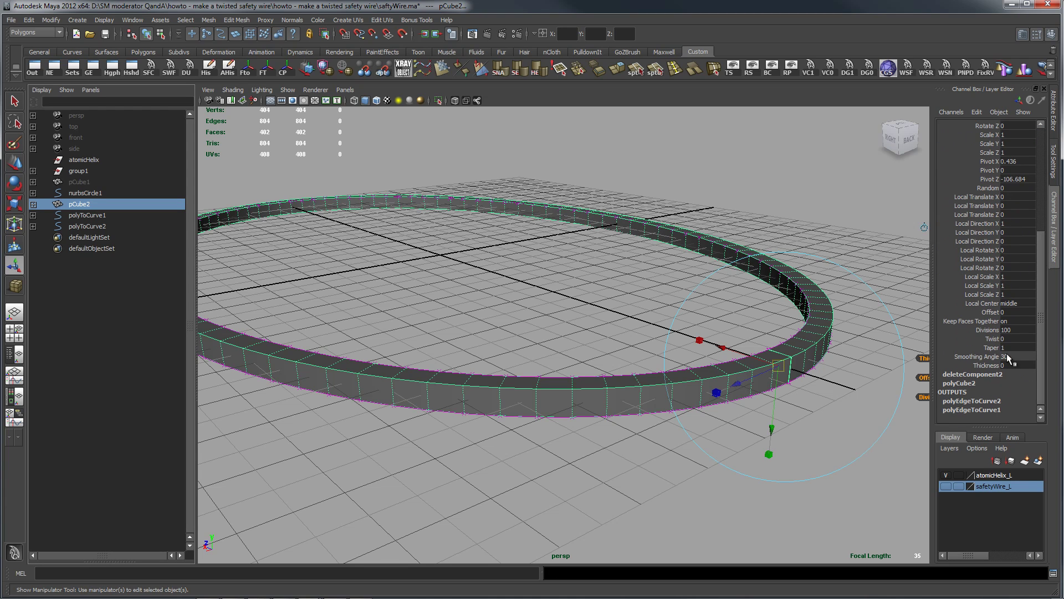
pyautogui.doubleClick(1009, 336)
pyautogui.write('360')
pyautogui.press('Return')
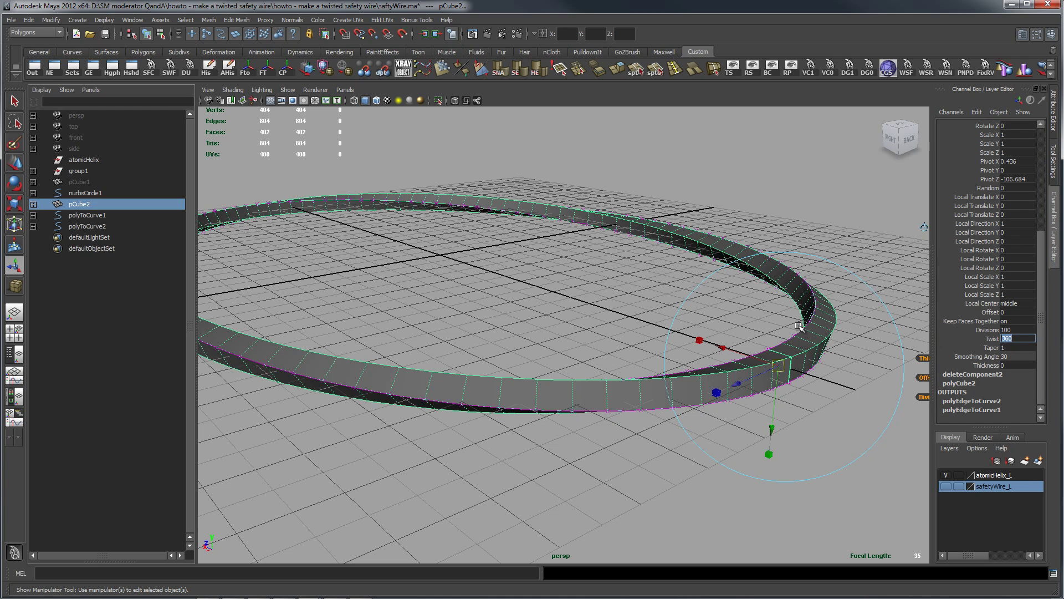
pyautogui.keyDown('alt'); pyautogui.moveTo(860, 327); pyautogui.dragTo(747, 360); pyautogui.keyUp('alt')
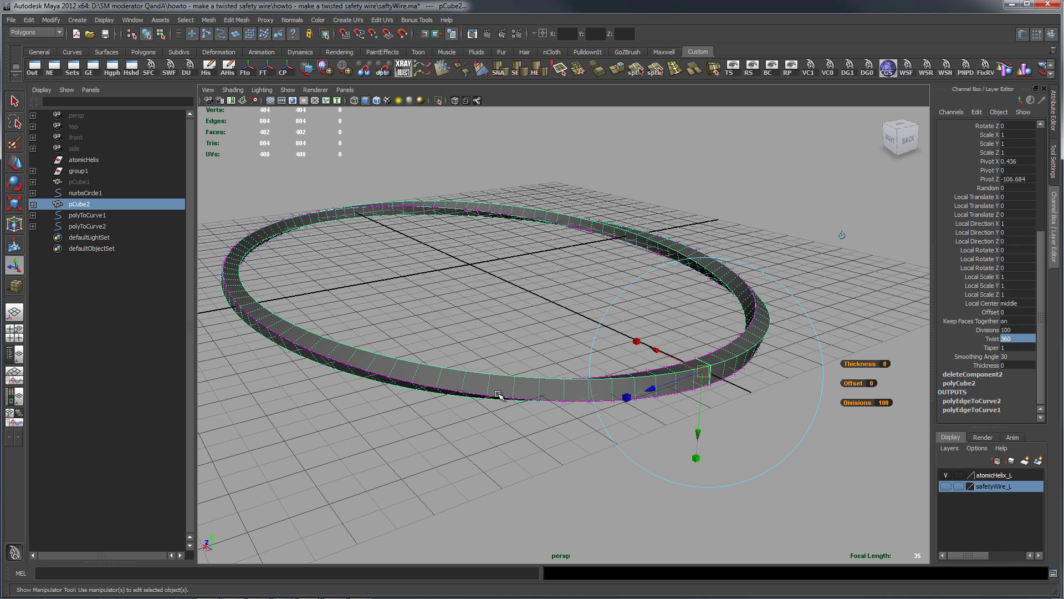
pyautogui.click(419, 374)
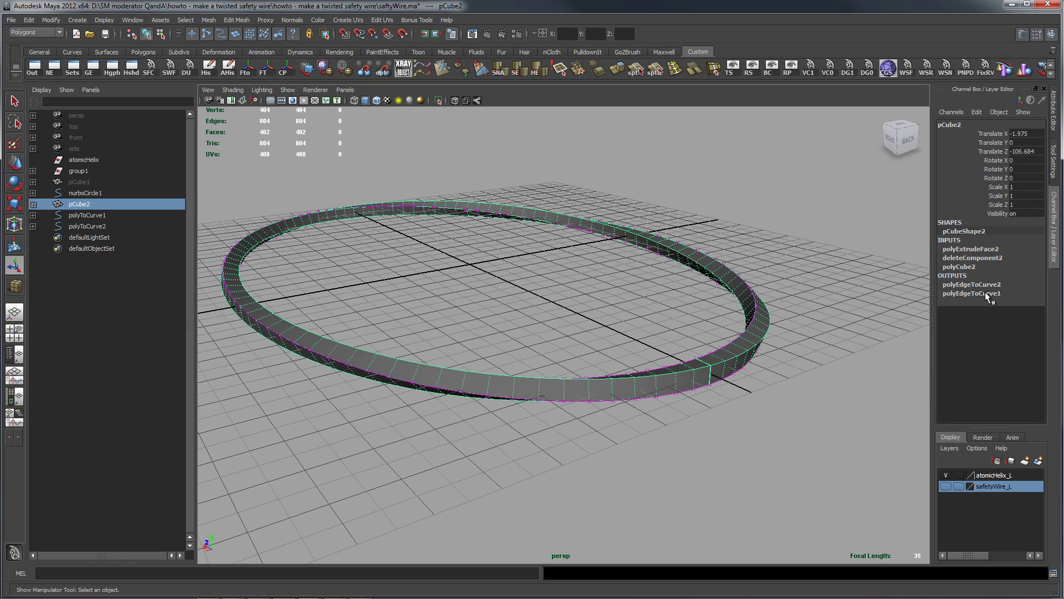
# Step: Raise the Twist to 720, then 1440, and finally 2880
pyautogui.click(1039, 248)
pyautogui.scroll(-5, 1039, 247)
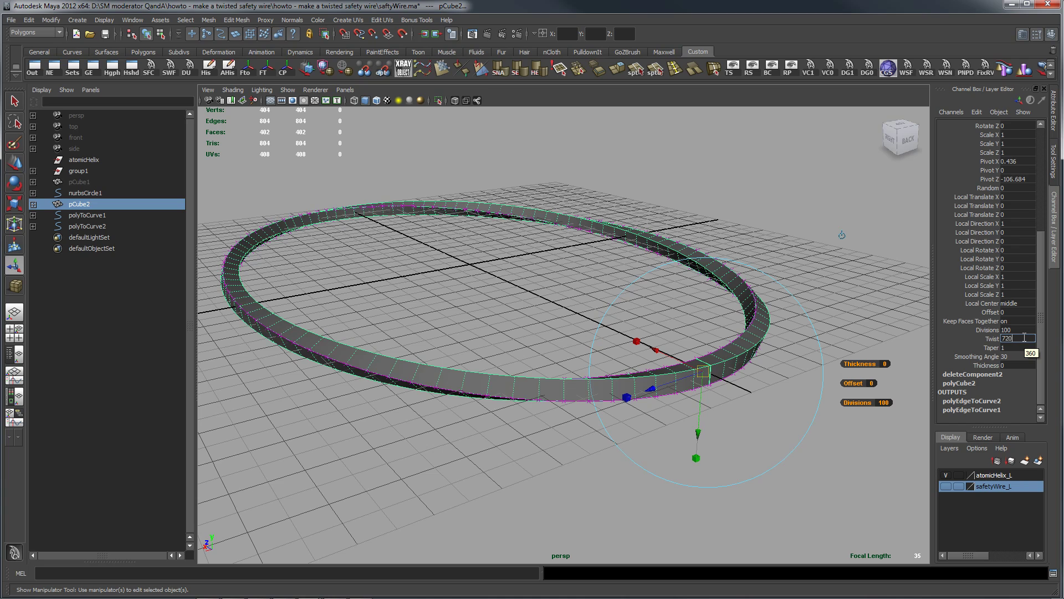
pyautogui.click(1025, 337)
pyautogui.write('720')
pyautogui.press('Return')
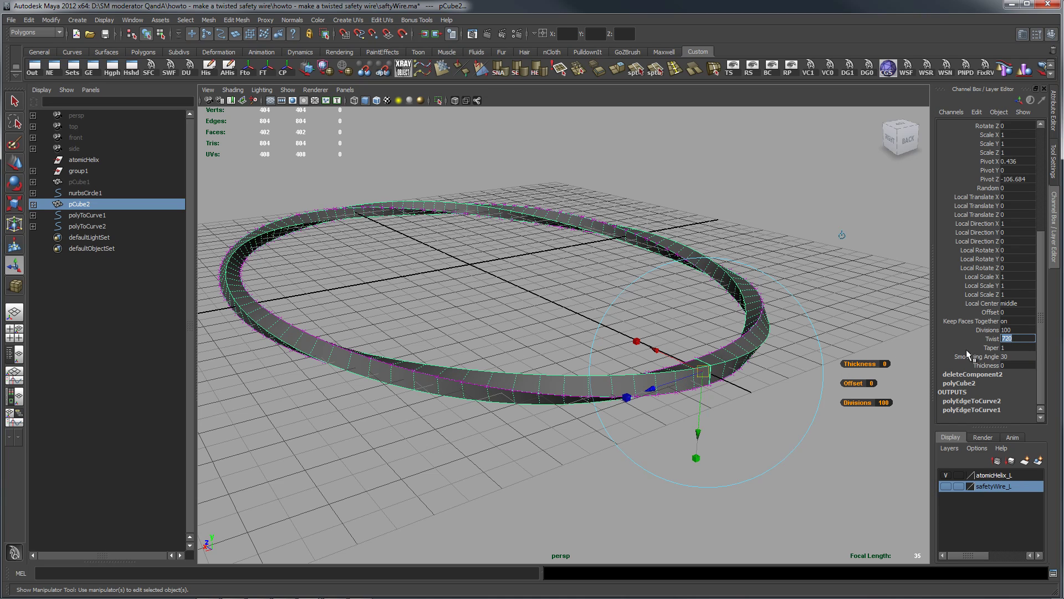
pyautogui.moveTo(1025, 336); pyautogui.dragTo(993, 337)
pyautogui.press('Return')
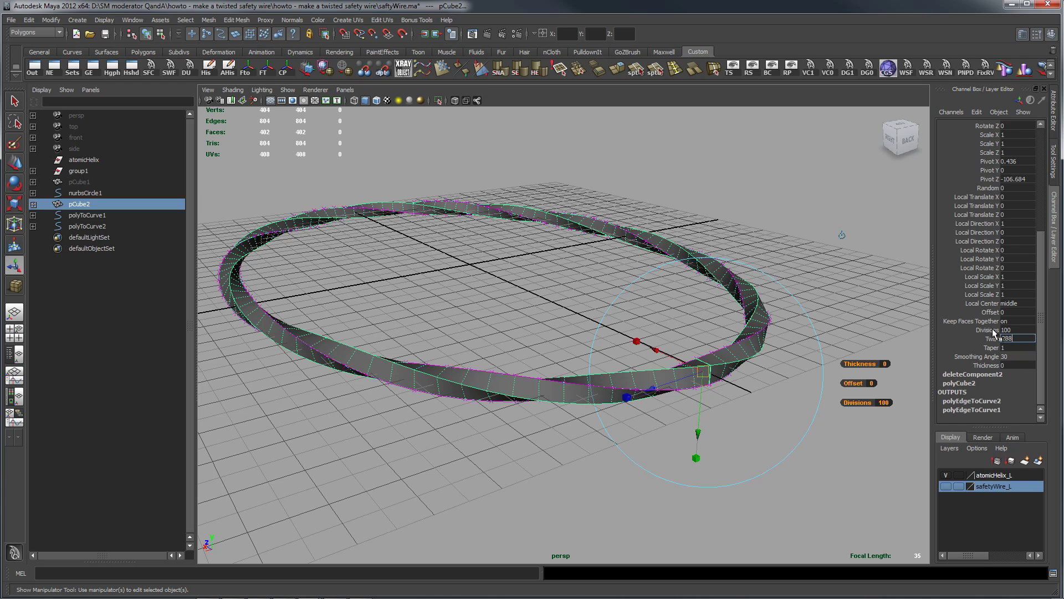
pyautogui.press('Return')
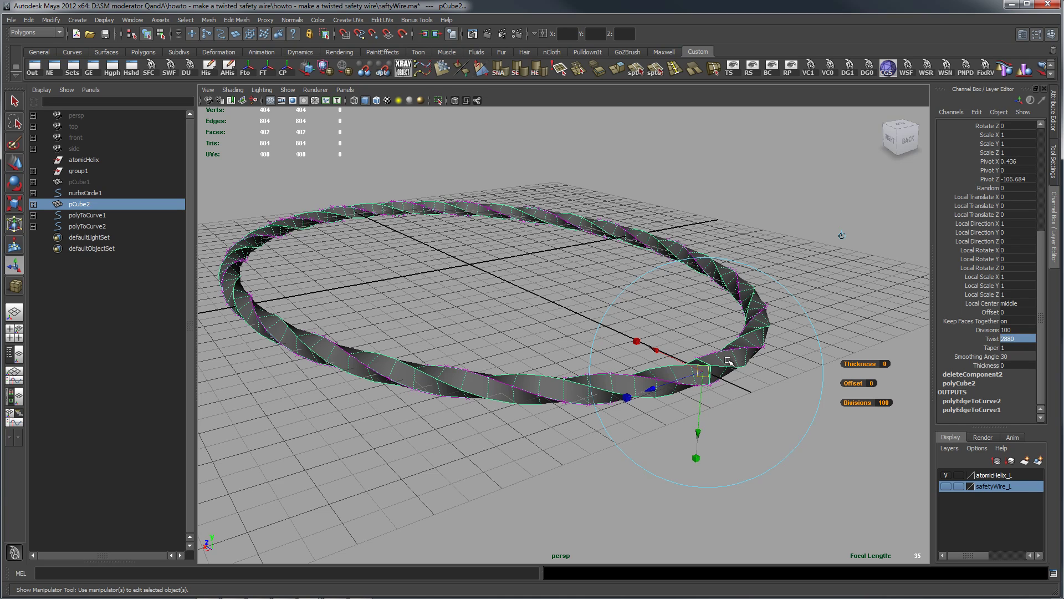
pyautogui.click(728, 363)
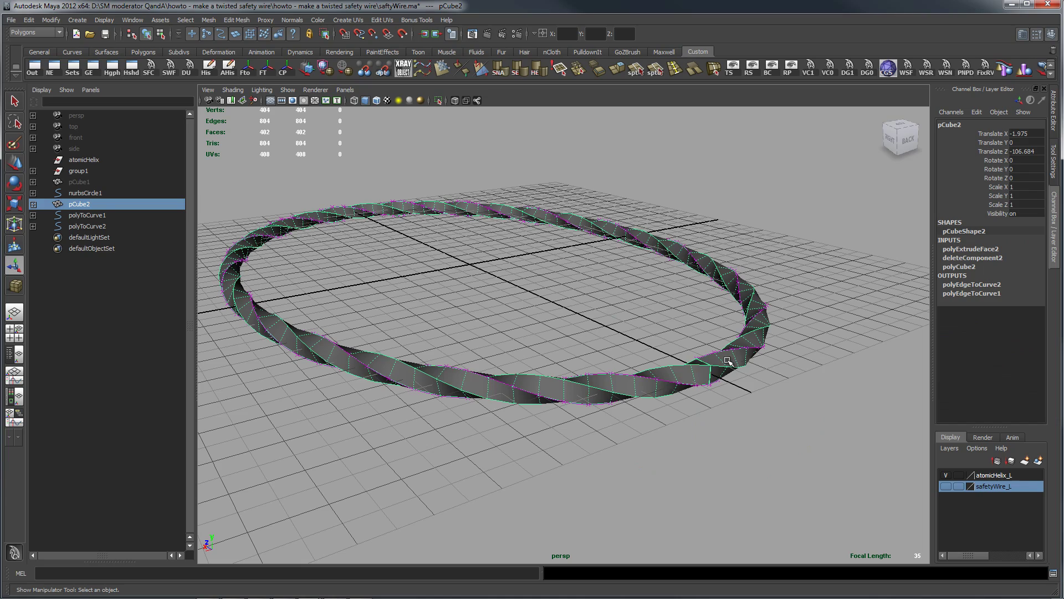
# Step: Hide the twisted pCube2 mesh and orbit in for a side-on view of the two curves
pyautogui.hotkey('ctrl', 'h')
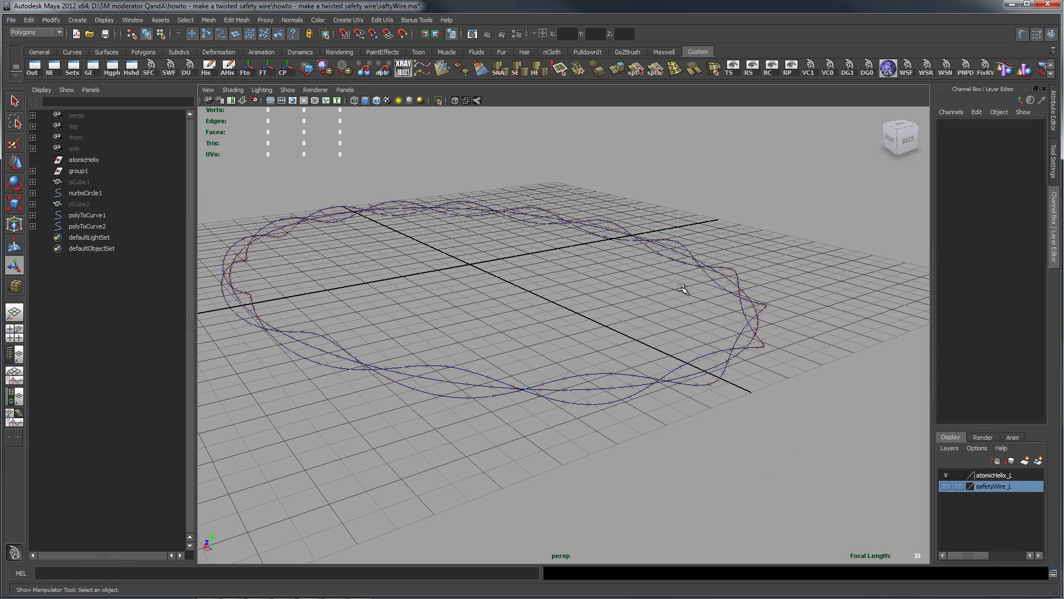
pyautogui.keyDown('alt'); pyautogui.moveTo(684, 289); pyautogui.dragTo(763, 346); pyautogui.keyUp('alt')
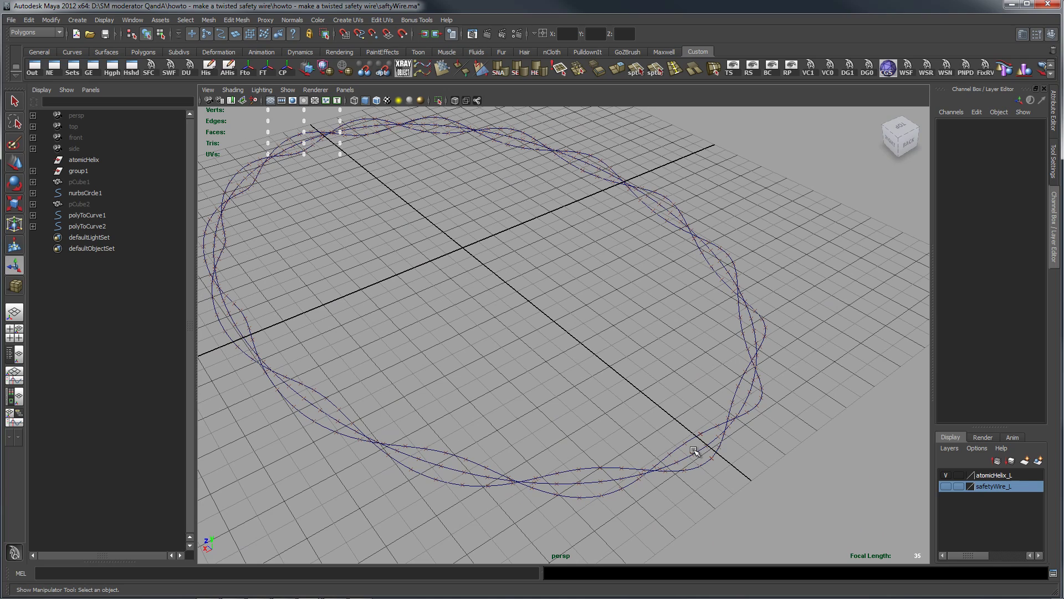
pyautogui.keyDown('alt'); pyautogui.moveTo(694, 450); pyautogui.dragTo(670, 384); pyautogui.keyUp('alt')
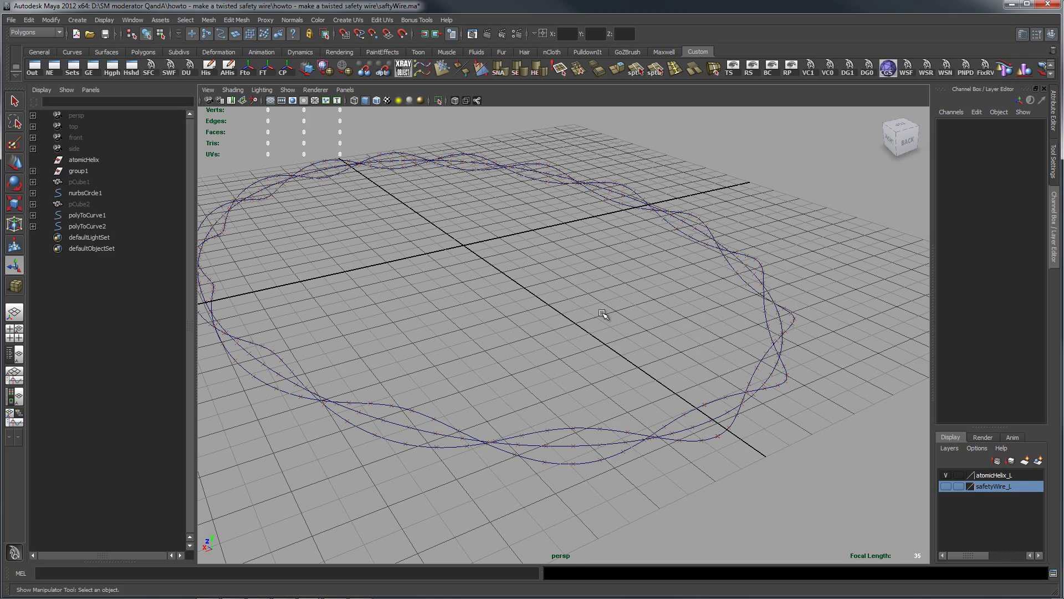
pyautogui.keyDown('alt'); pyautogui.moveTo(606, 311); pyautogui.dragTo(680, 330, button='right'); pyautogui.keyUp('alt')
pyautogui.keyDown('alt'); pyautogui.moveTo(680, 329); pyautogui.dragTo(640, 328); pyautogui.keyUp('alt')
# Step: Draw a small NURBS circle, nurbsCircle2, at the grid origin and dolly in closer
pyautogui.press('space')
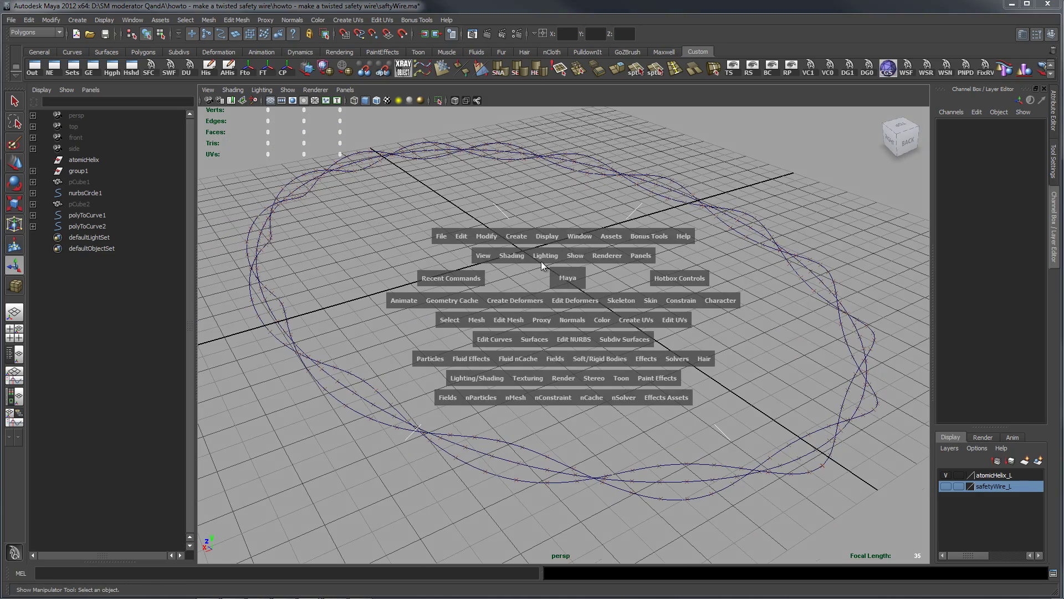
pyautogui.click(518, 238)
pyautogui.moveTo(541, 254)
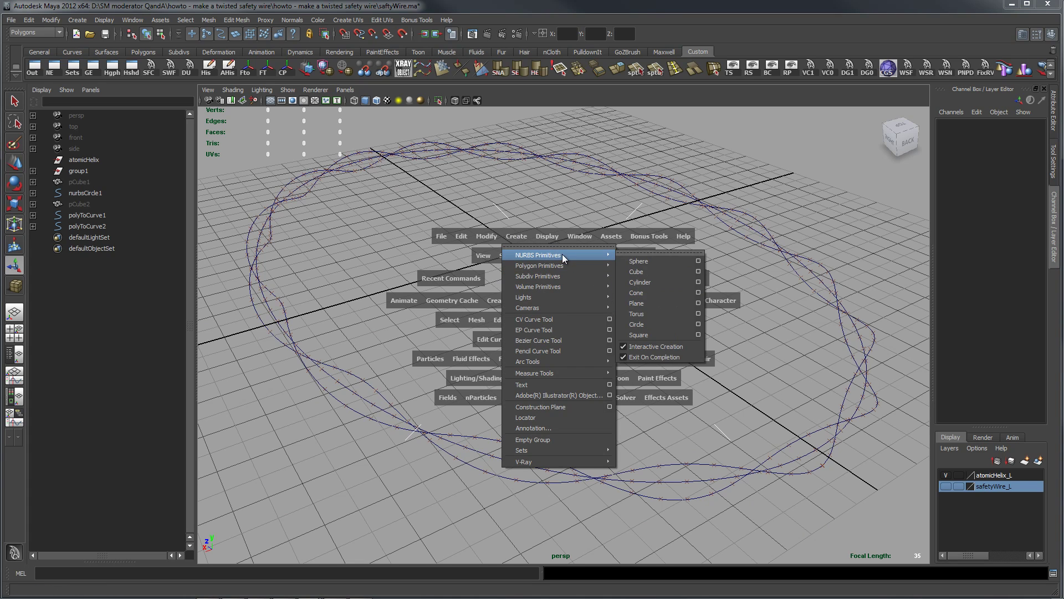
pyautogui.click(649, 321)
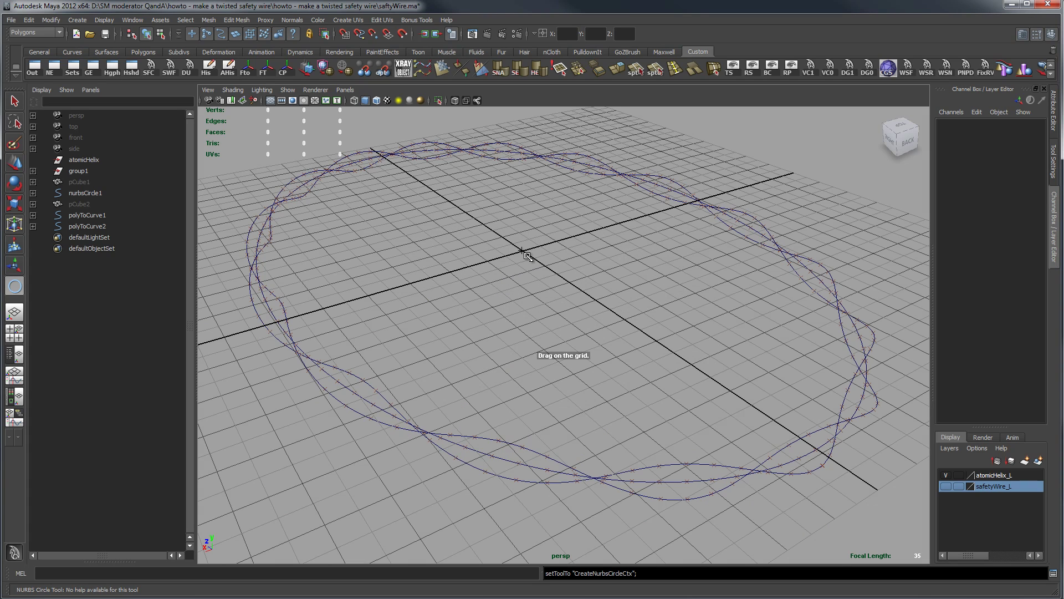
pyautogui.moveTo(525, 253); pyautogui.dragTo(546, 261)
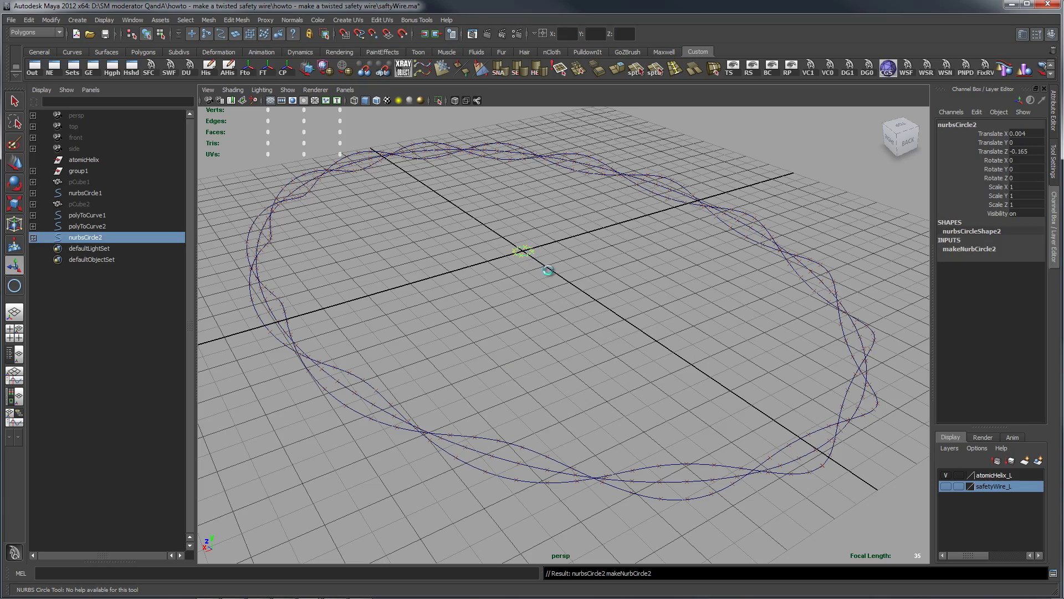
pyautogui.keyDown('alt'); pyautogui.moveTo(800, 357); pyautogui.dragTo(677, 340); pyautogui.keyUp('alt')
pyautogui.keyDown('alt'); pyautogui.moveTo(747, 396); pyautogui.dragTo(714, 381); pyautogui.keyUp('alt')
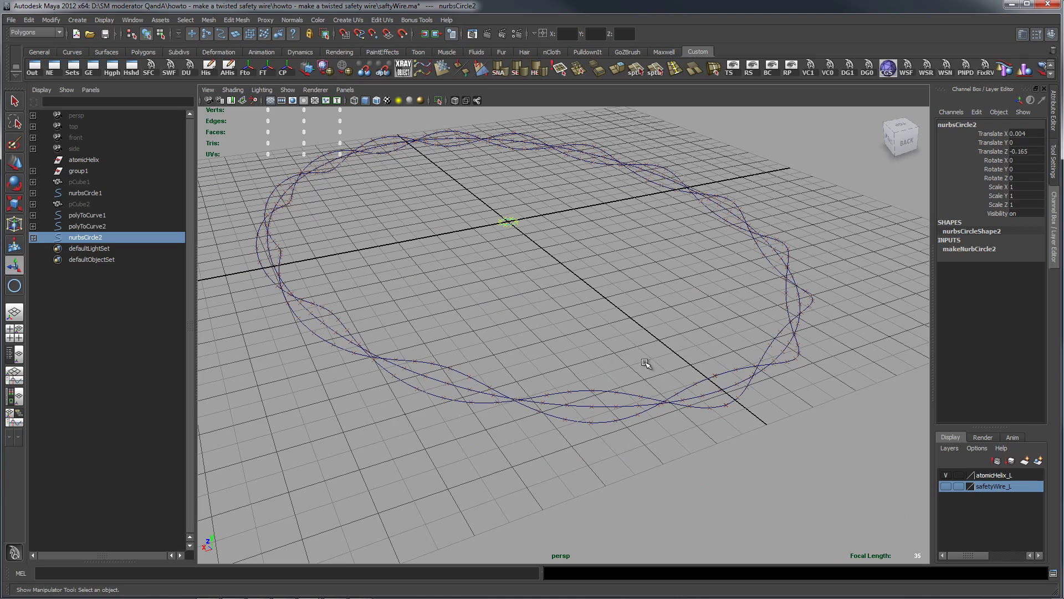
pyautogui.scroll(5, 677, 360)
pyautogui.keyDown('alt'); pyautogui.moveTo(546, 333); pyautogui.dragTo(794, 275, button='right'); pyautogui.keyUp('alt')
# Step: Close polyToCurve1 with Open/Close Curves at blend bias 0.5 and confirm its form is Periodic
pyautogui.keyDown('alt'); pyautogui.moveTo(794, 275); pyautogui.dragTo(537, 321); pyautogui.keyUp('alt')
pyautogui.click(535, 327)
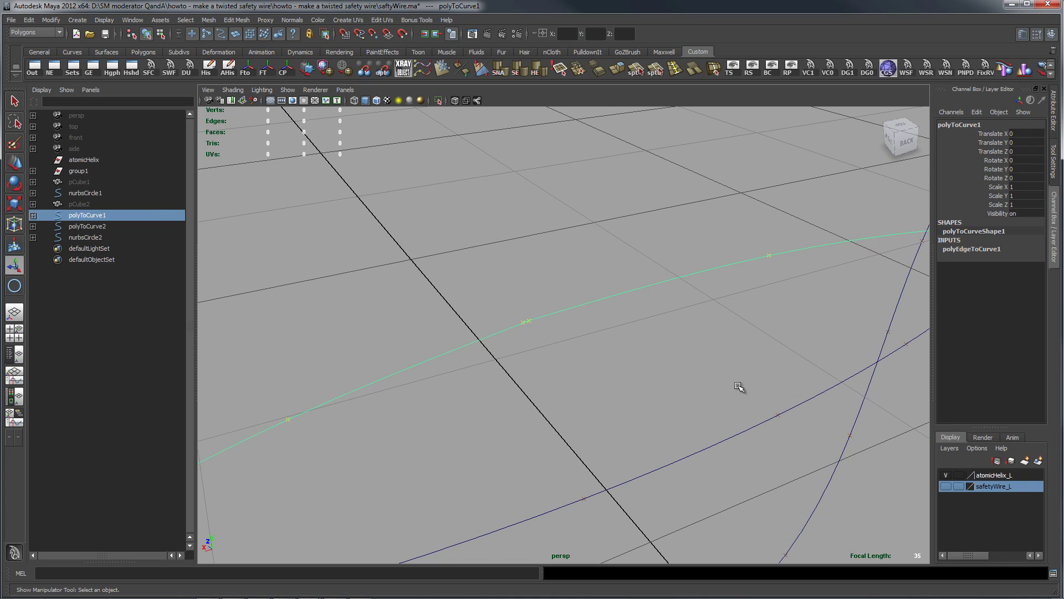
pyautogui.keyDown('alt'); pyautogui.moveTo(739, 387); pyautogui.dragTo(589, 378, button='right'); pyautogui.keyUp('alt')
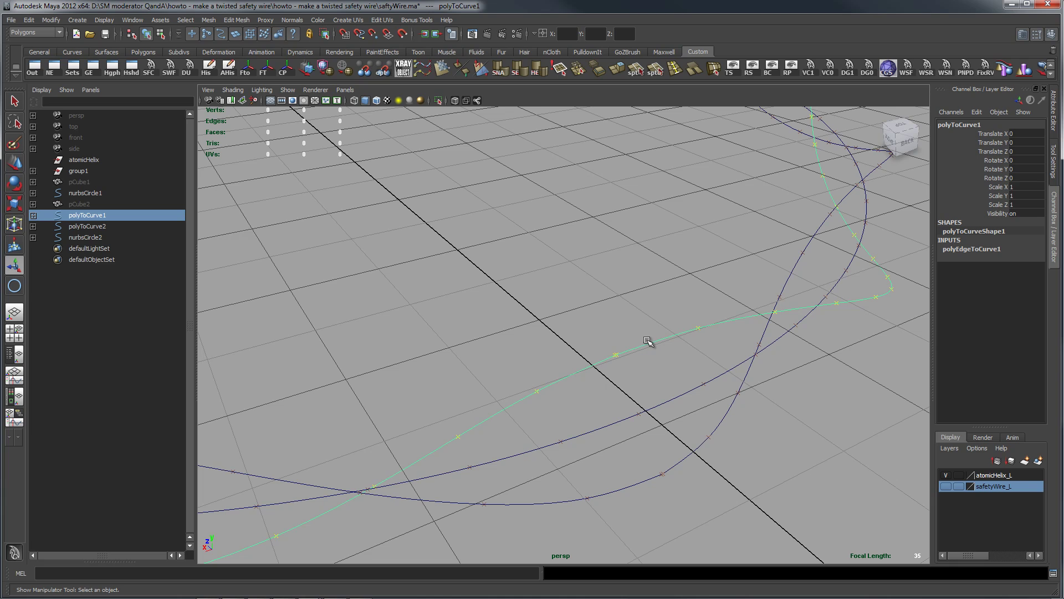
pyautogui.keyDown('shift'); pyautogui.moveTo(647, 340); pyautogui.dragTo(738, 328, button='right'); pyautogui.keyUp('shift')
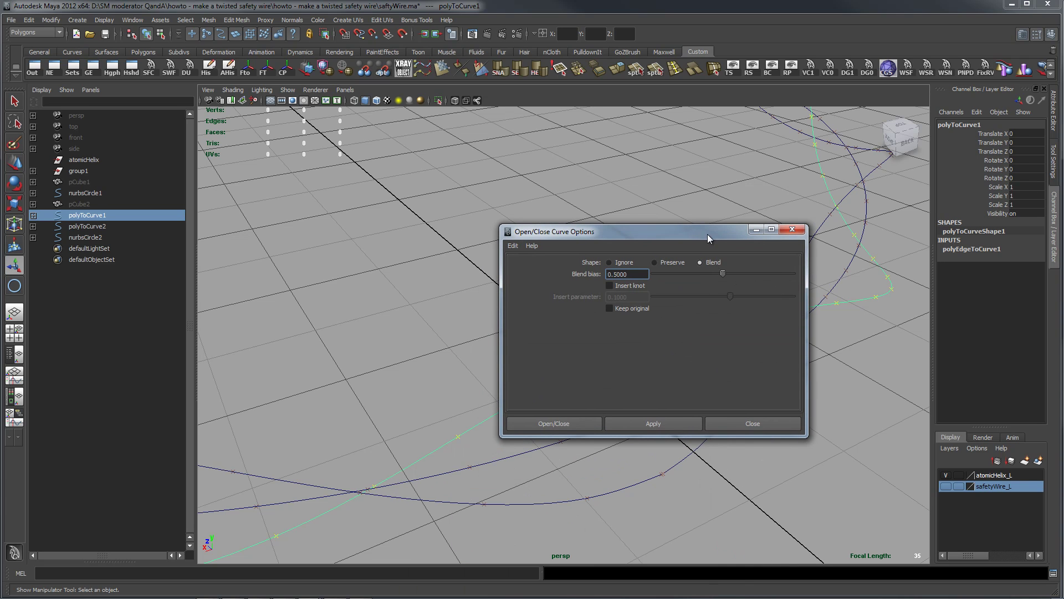
pyautogui.moveTo(708, 234); pyautogui.dragTo(435, 164)
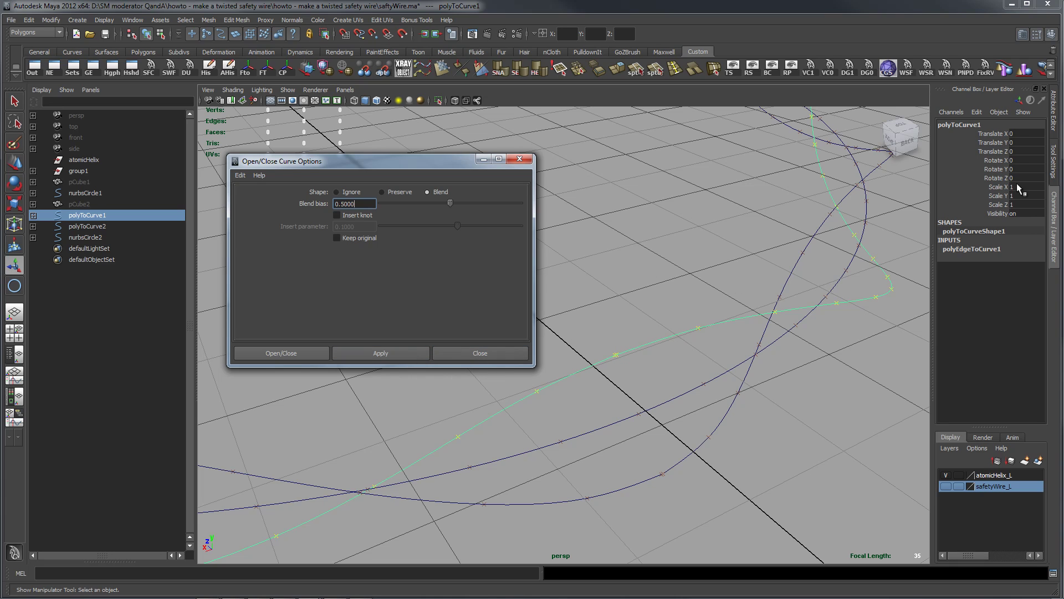
pyautogui.click(1054, 111)
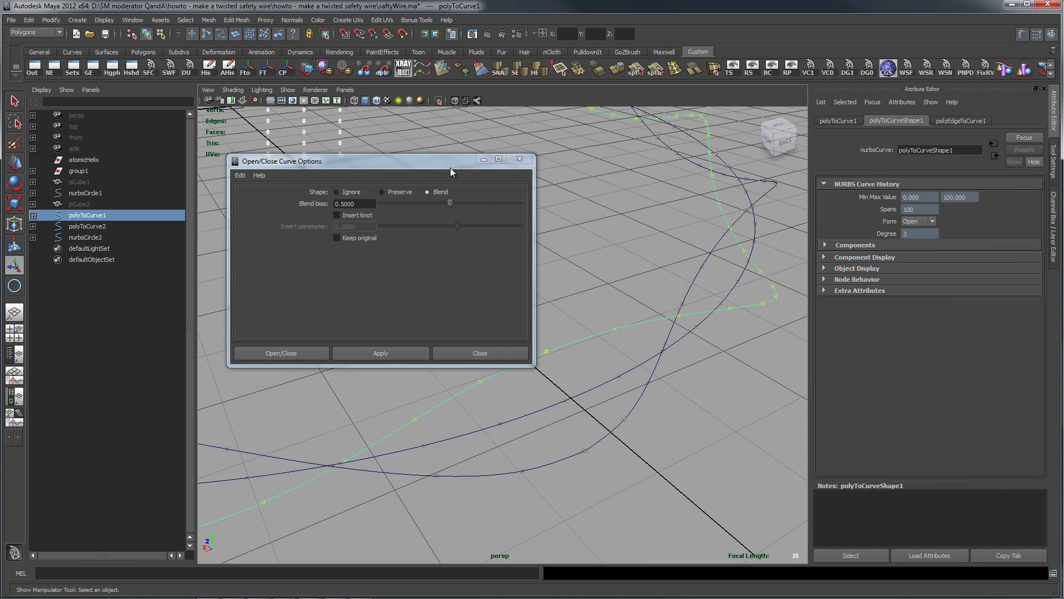
pyautogui.moveTo(450, 168); pyautogui.dragTo(429, 168)
pyautogui.click(358, 355)
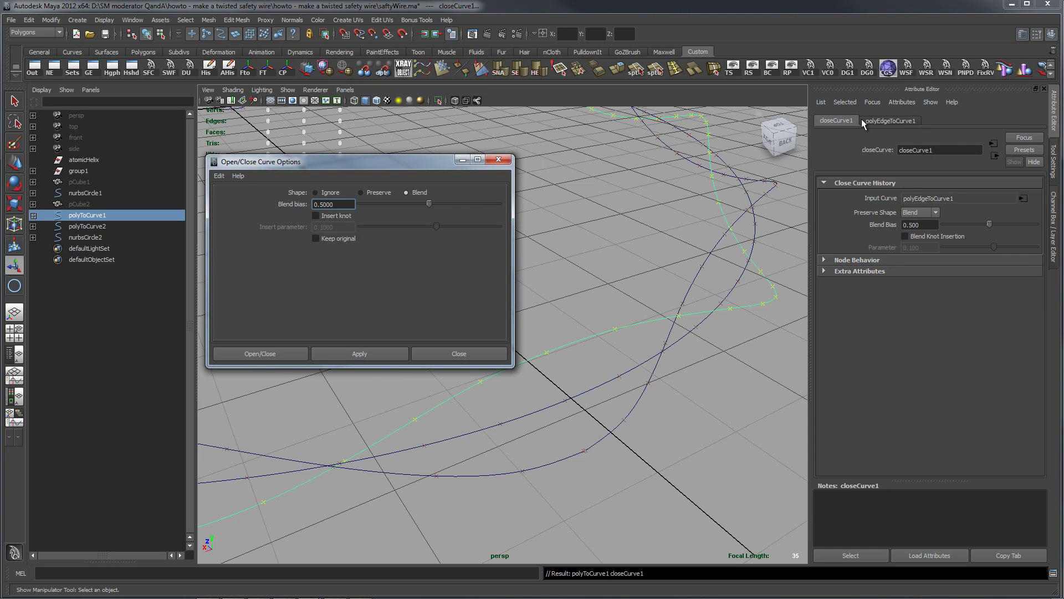
pyautogui.click(885, 118)
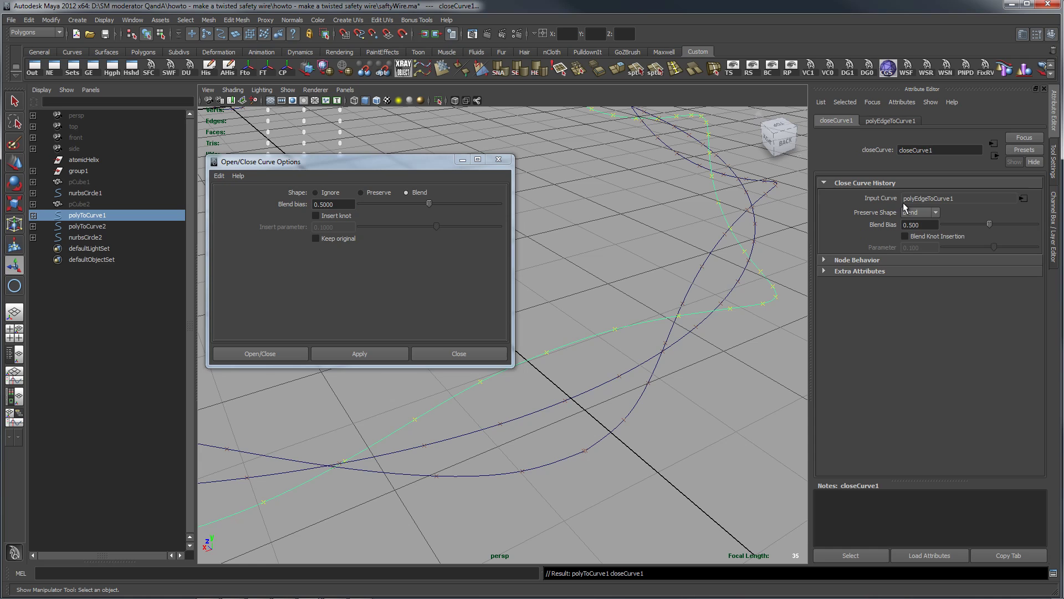
pyautogui.click(1055, 125)
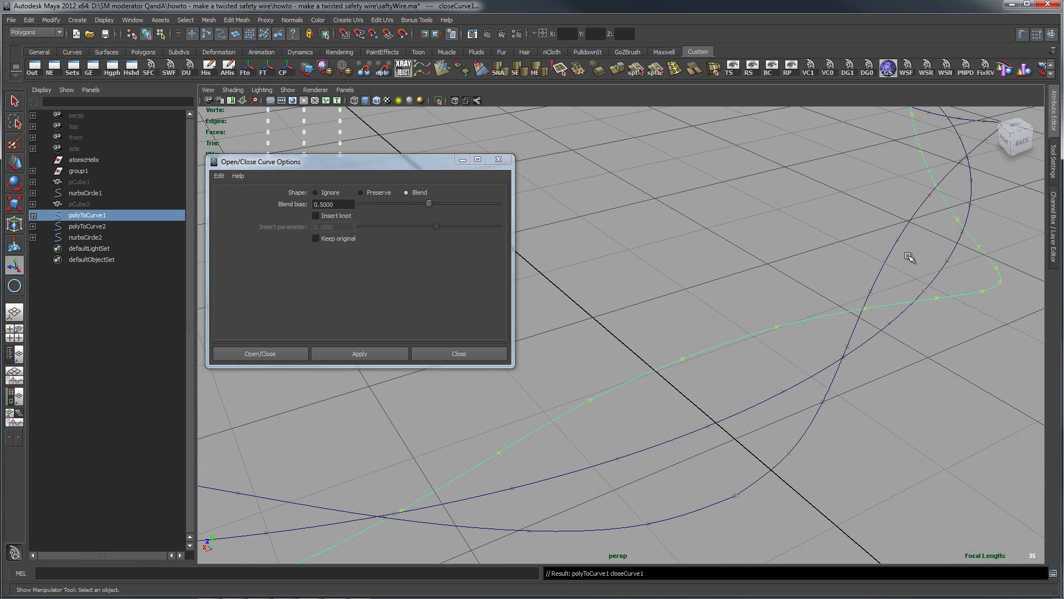
pyautogui.click(1055, 125)
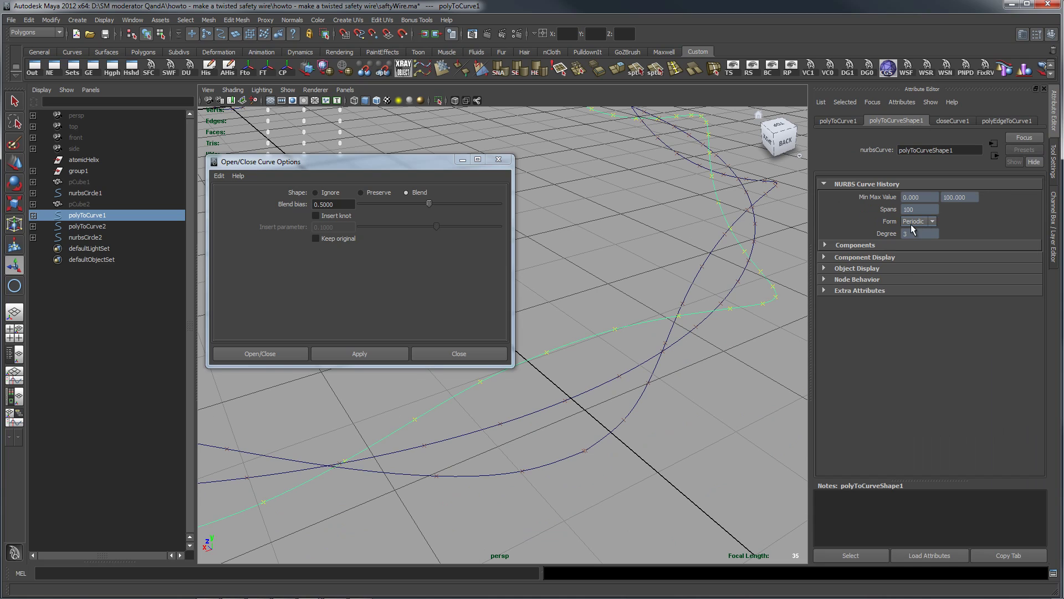
# Step: Close polyToCurve2 the same way, check its form, and dismiss the Open/Close Curves options
pyautogui.click(641, 452)
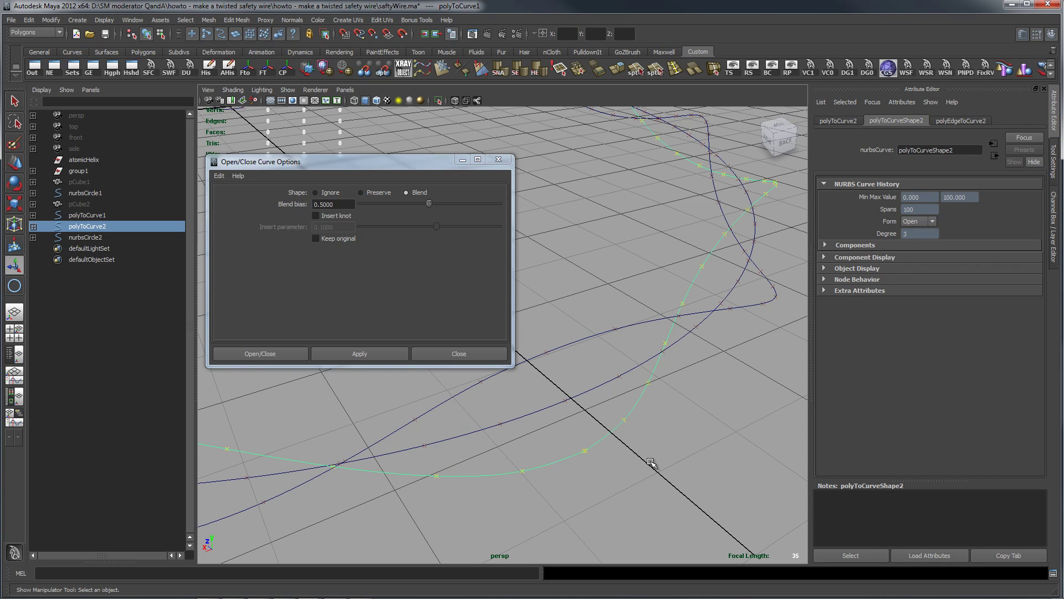
pyautogui.click(359, 355)
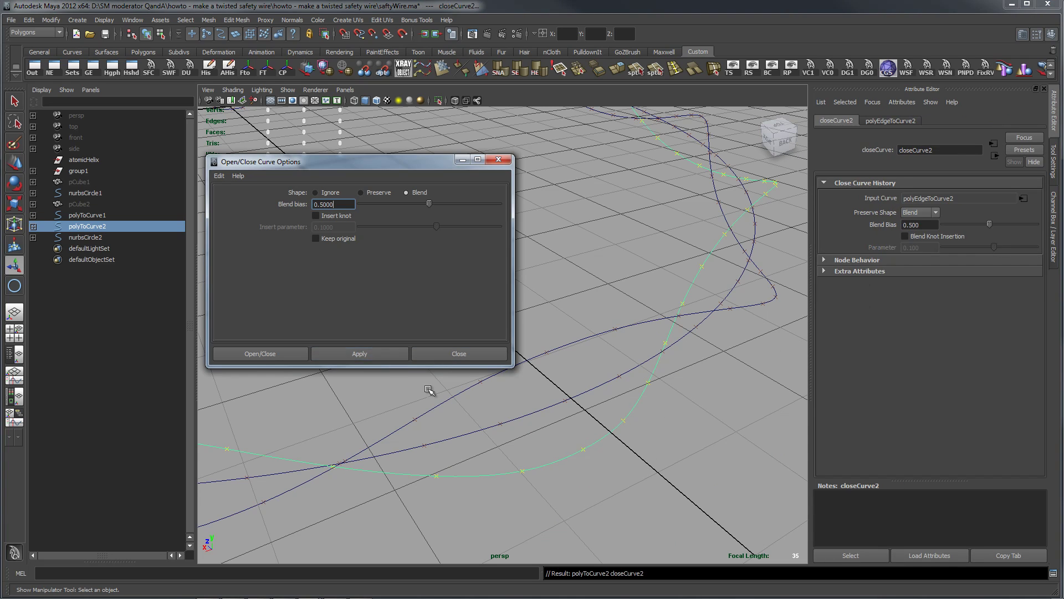
pyautogui.click(660, 389)
pyautogui.click(622, 419)
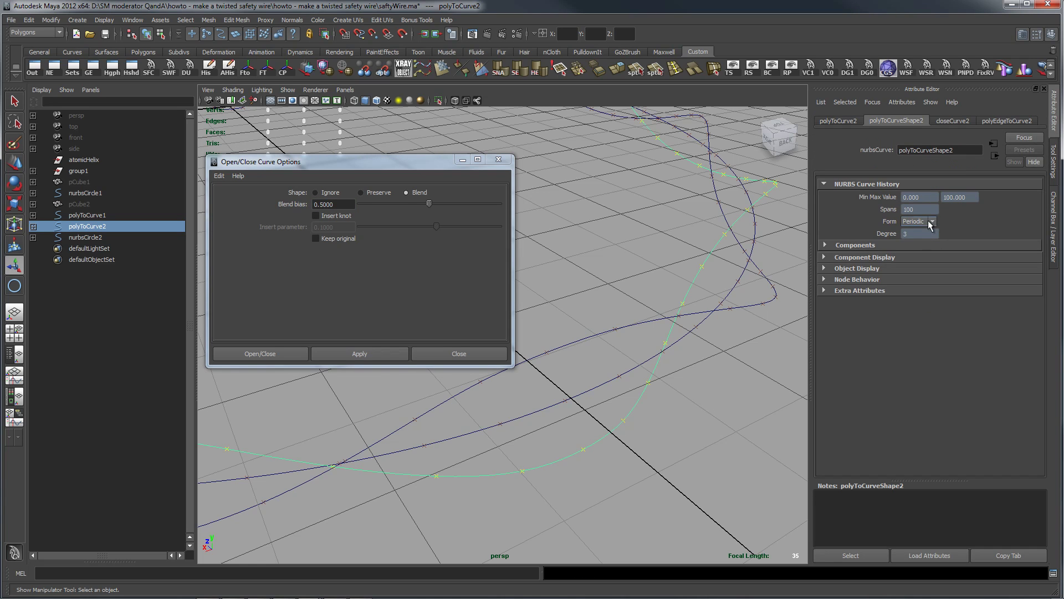
pyautogui.click(498, 159)
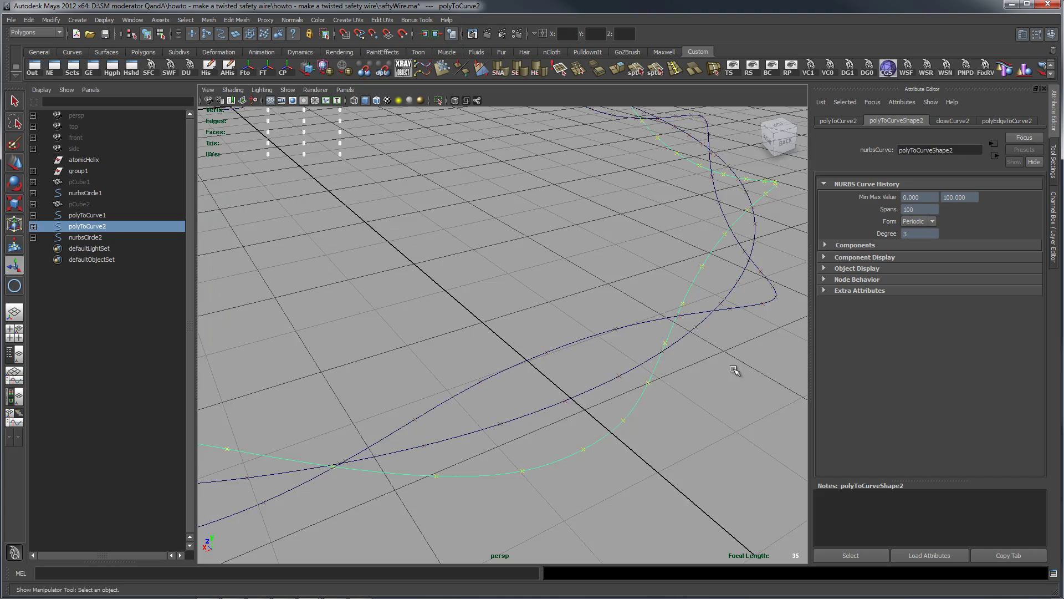
pyautogui.keyDown('alt'); pyautogui.moveTo(737, 368); pyautogui.dragTo(637, 442, button='right'); pyautogui.keyUp('alt')
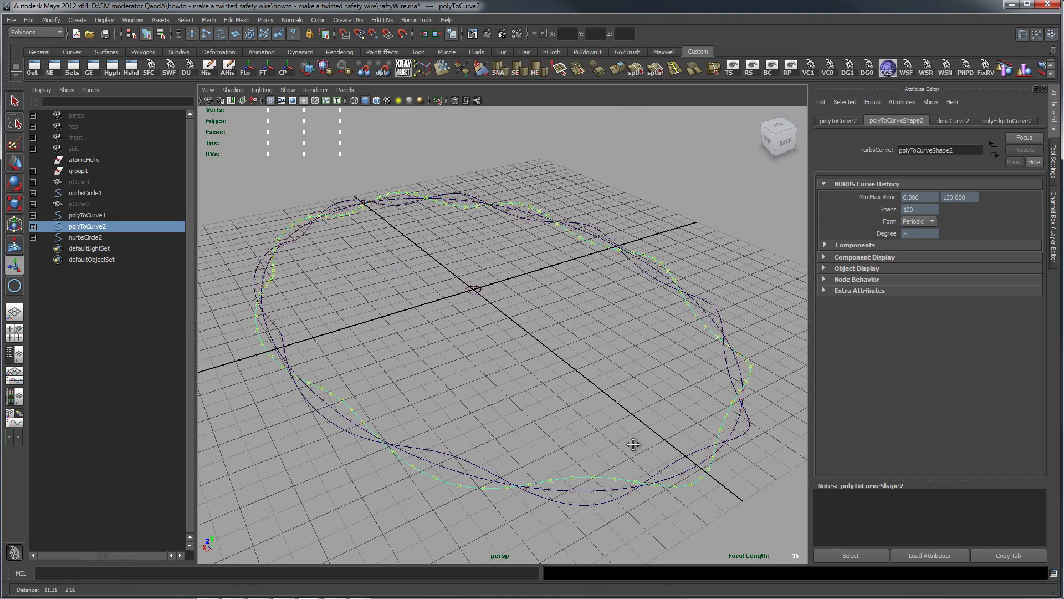
# Step: Select nurbsCircle2 and polyToCurve2 and open the Surfaces > Extrude options
pyautogui.click(483, 311)
pyautogui.click(481, 309)
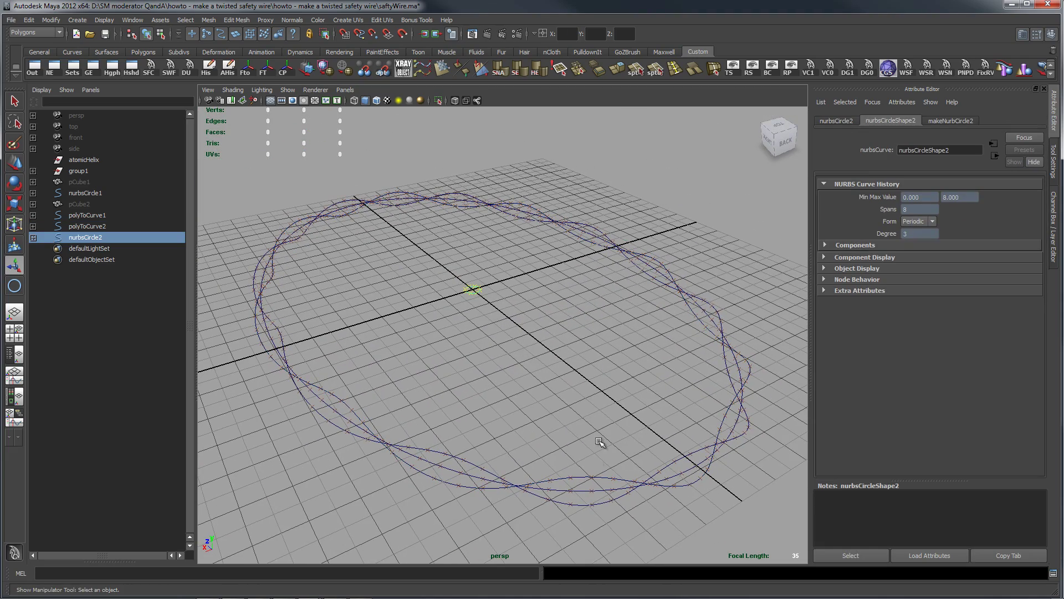
pyautogui.keyDown('shift'); pyautogui.click(593, 472); pyautogui.keyUp('shift')
pyautogui.press('space')
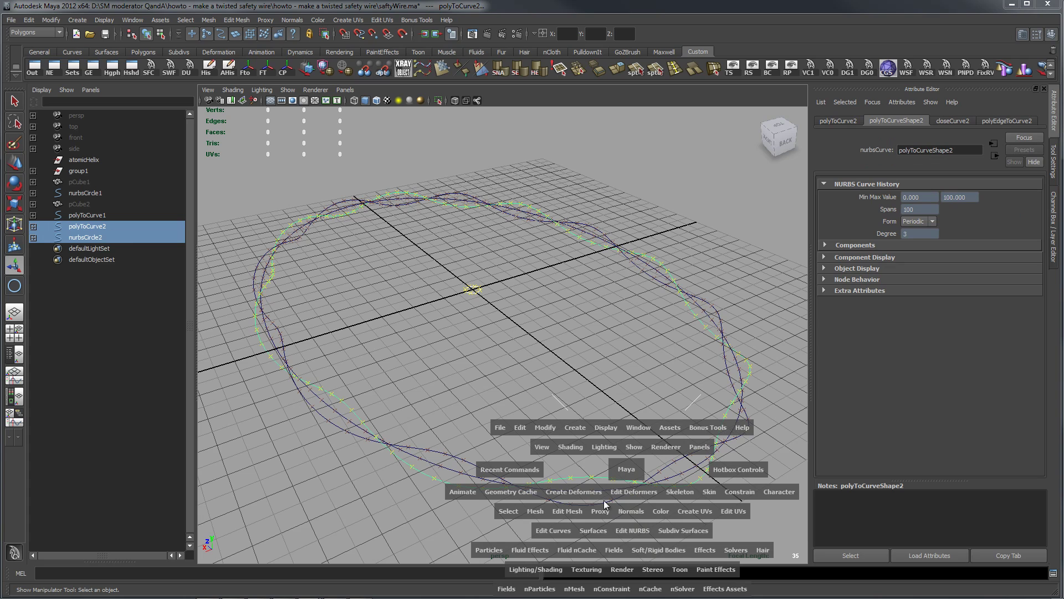
pyautogui.click(594, 533)
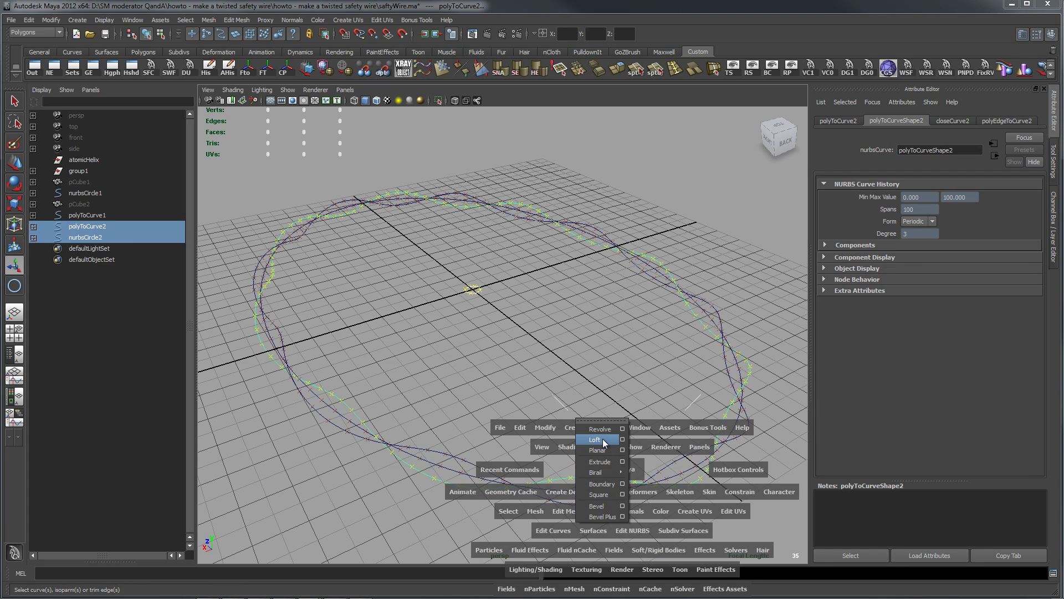
pyautogui.click(622, 461)
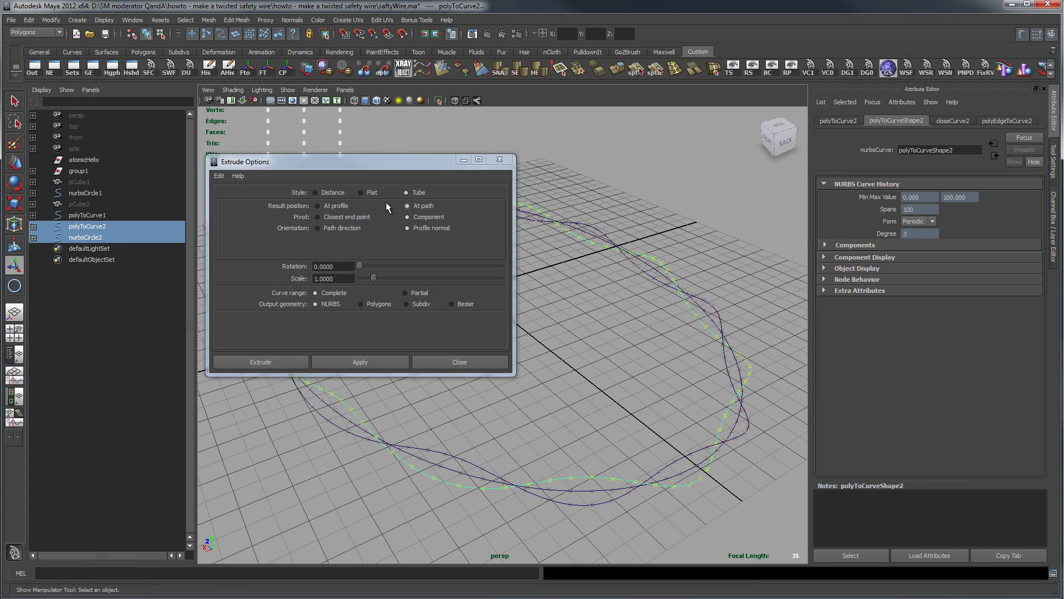
# Step: Reset the Extrude options and set Tube, At path, Component pivot, Profile normal and NURBS output
pyautogui.click(219, 176)
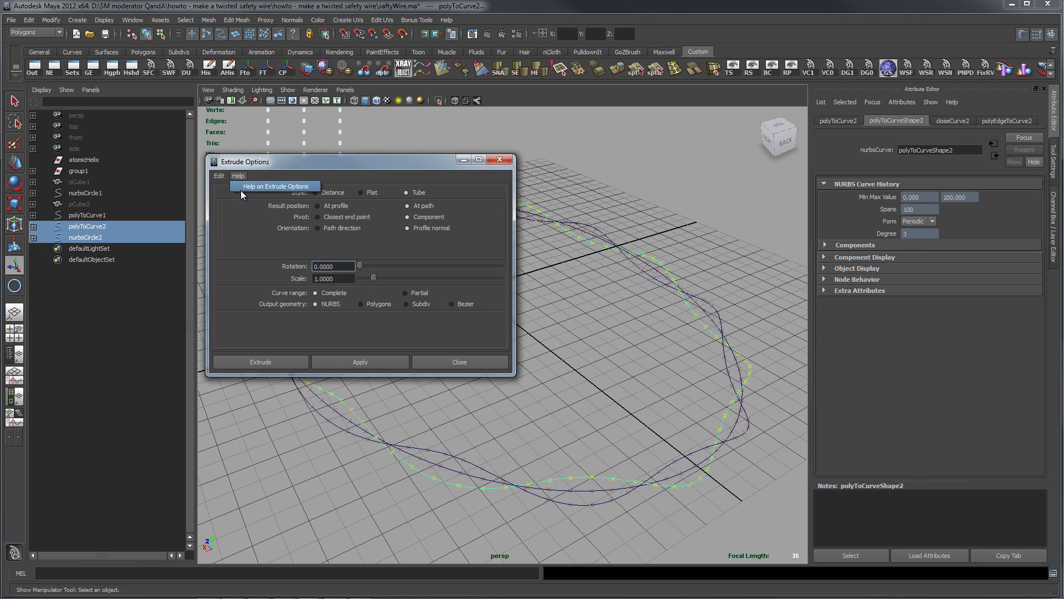
pyautogui.click(235, 194)
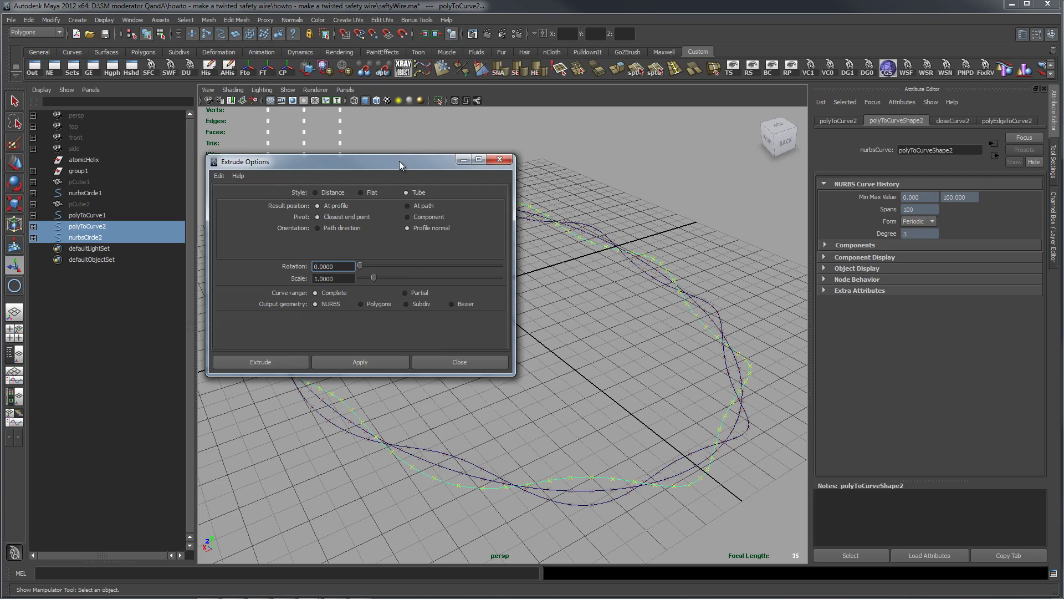
pyautogui.moveTo(399, 161); pyautogui.dragTo(343, 368)
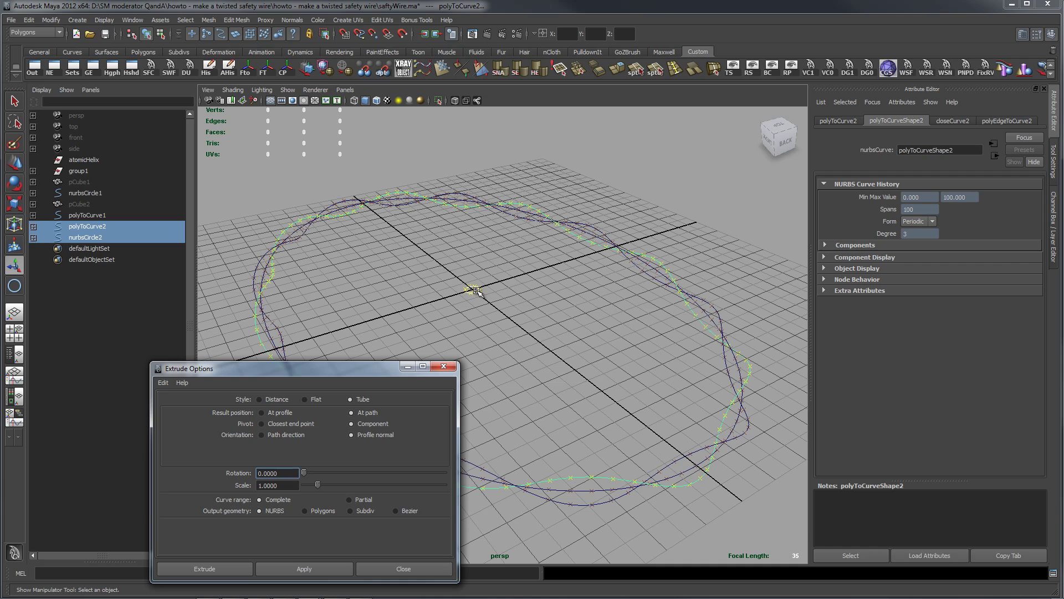
pyautogui.keyDown('alt'); pyautogui.moveTo(610, 314); pyautogui.dragTo(619, 291); pyautogui.keyUp('alt')
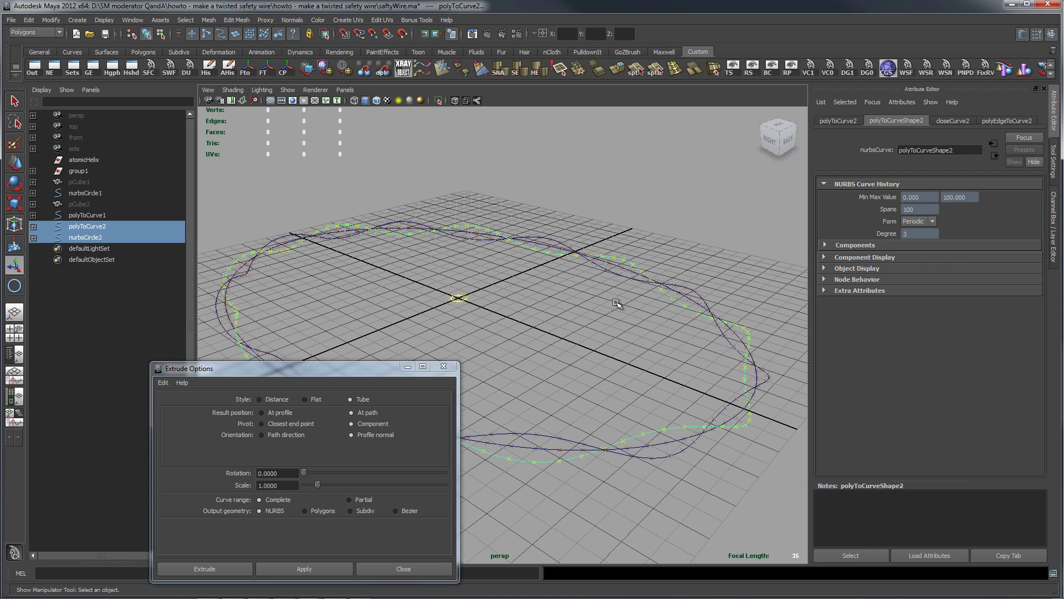
pyautogui.moveTo(622, 340)
pyautogui.keyDown('alt'); pyautogui.mouseDown(button='right')
pyautogui.moveTo(596, 345)
pyautogui.moveTo(613, 321)
pyautogui.mouseUp(button='right'); pyautogui.keyUp('alt')
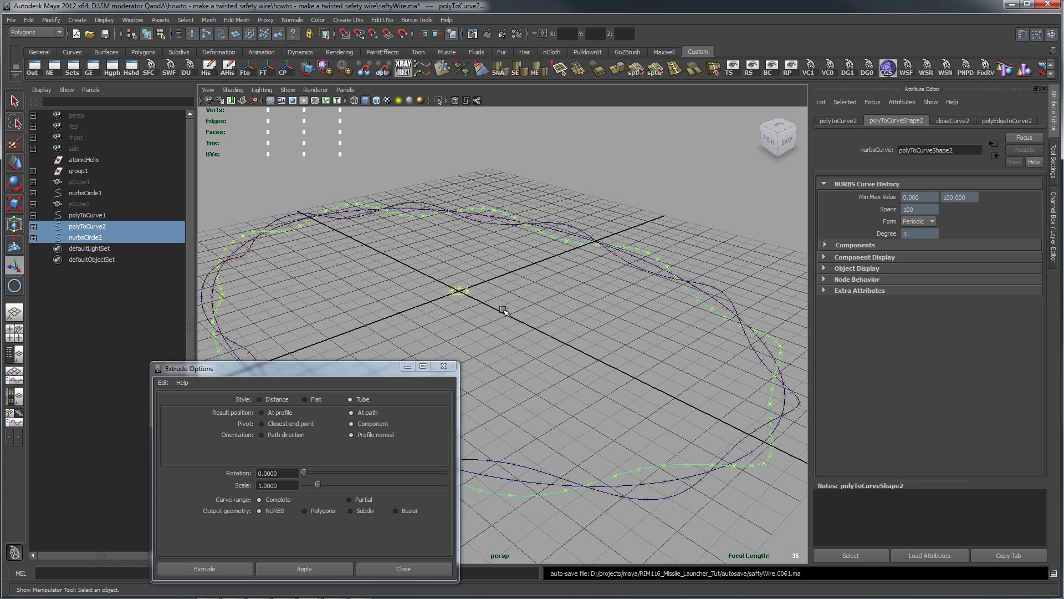
pyautogui.keyDown('alt'); pyautogui.moveTo(638, 301); pyautogui.dragTo(568, 308); pyautogui.keyUp('alt')
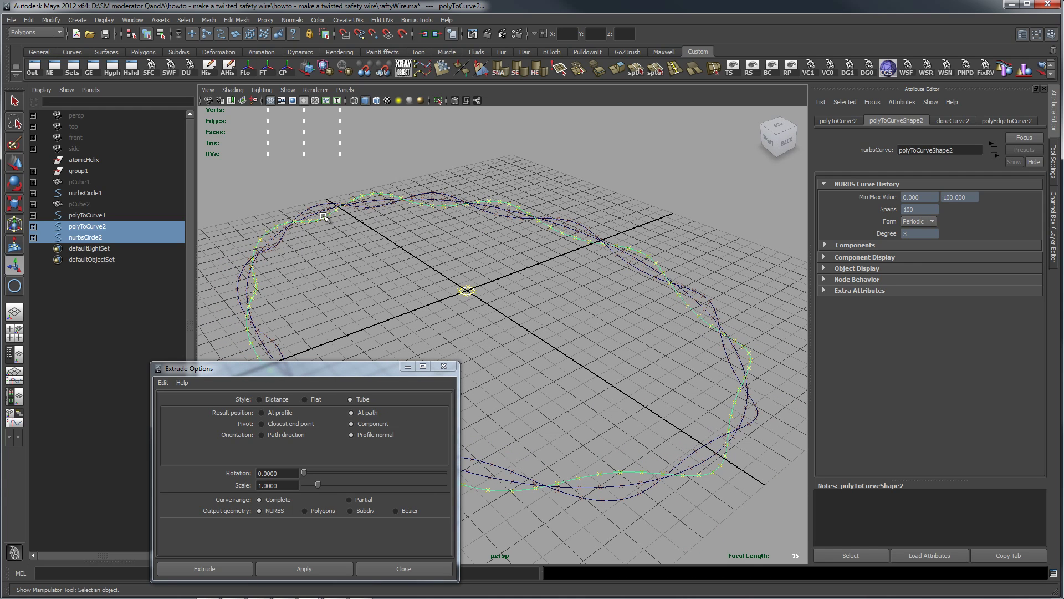
pyautogui.moveTo(386, 370); pyautogui.dragTo(360, 322)
pyautogui.keyDown('alt'); pyautogui.moveTo(607, 301); pyautogui.dragTo(605, 339); pyautogui.keyUp('alt')
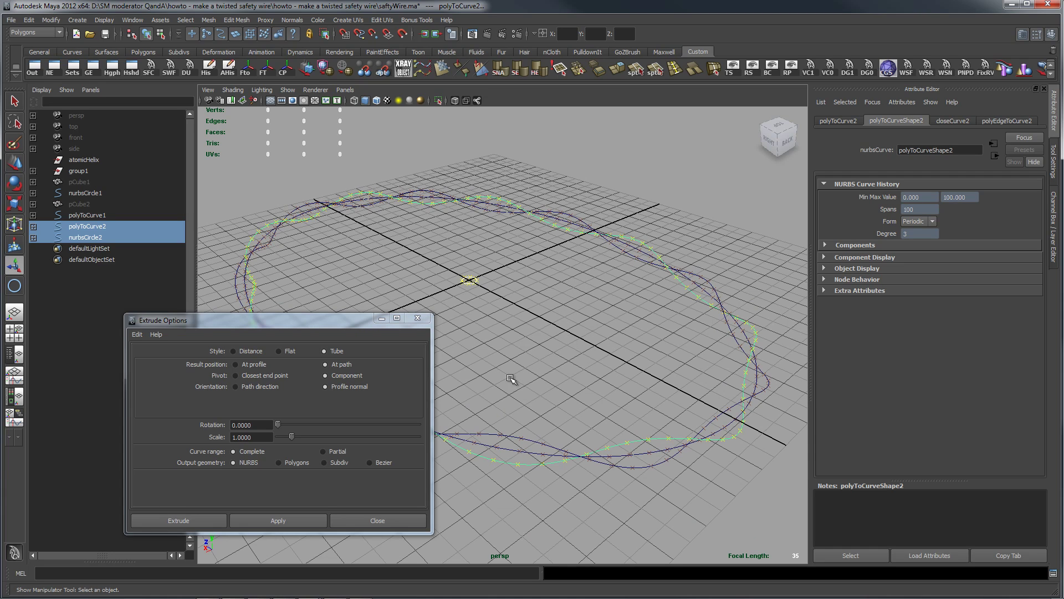
# Step: Extrude a tube along polyToCurve2 and scale the profile circle down to thin it
pyautogui.click(301, 521)
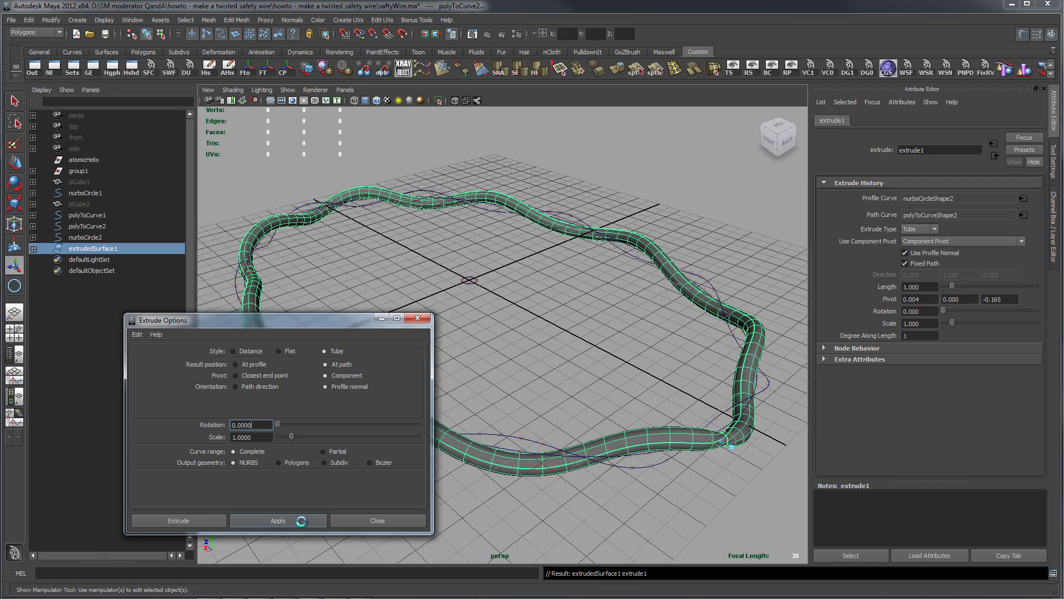
pyautogui.keyDown('alt'); pyautogui.moveTo(671, 352); pyautogui.dragTo(599, 382); pyautogui.keyUp('alt')
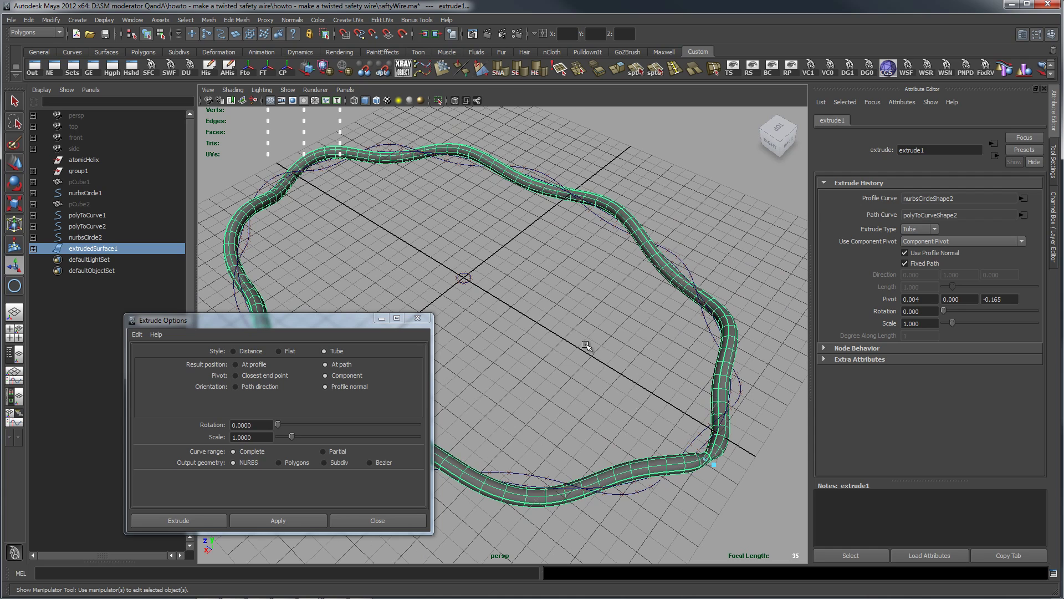
pyautogui.moveTo(472, 281); pyautogui.dragTo(472, 308)
pyautogui.click(463, 277)
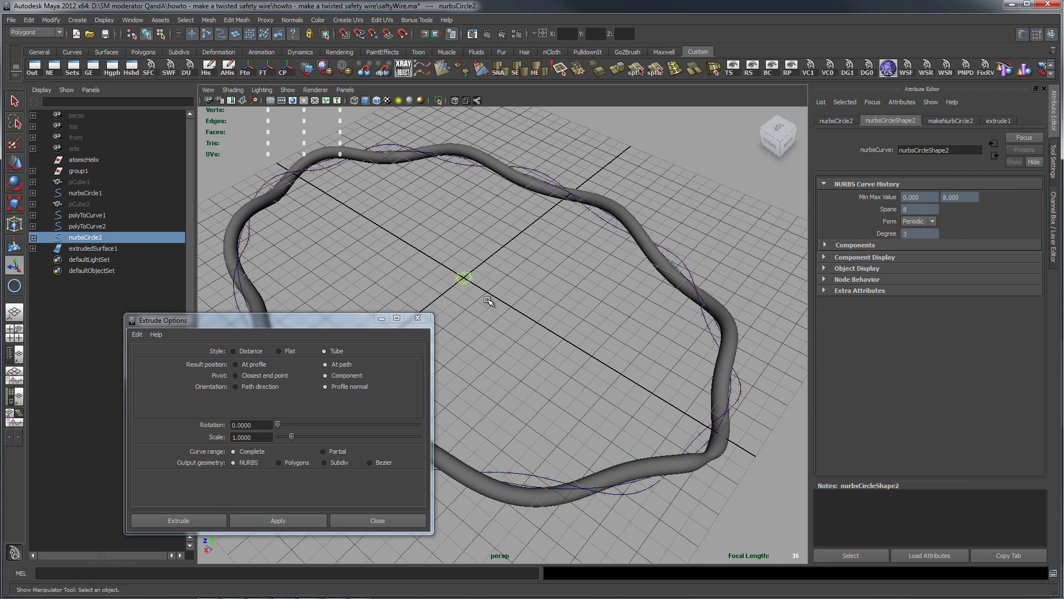
pyautogui.press('r')
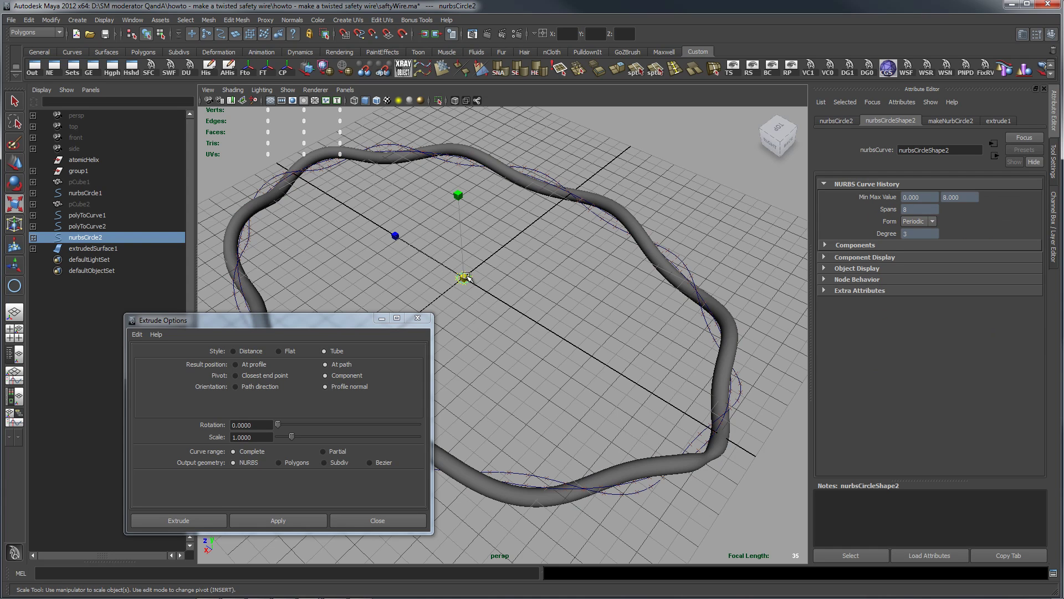
pyautogui.moveTo(464, 278)
pyautogui.mouseDown()
pyautogui.moveTo(457, 271)
pyautogui.moveTo(467, 280)
pyautogui.mouseUp()
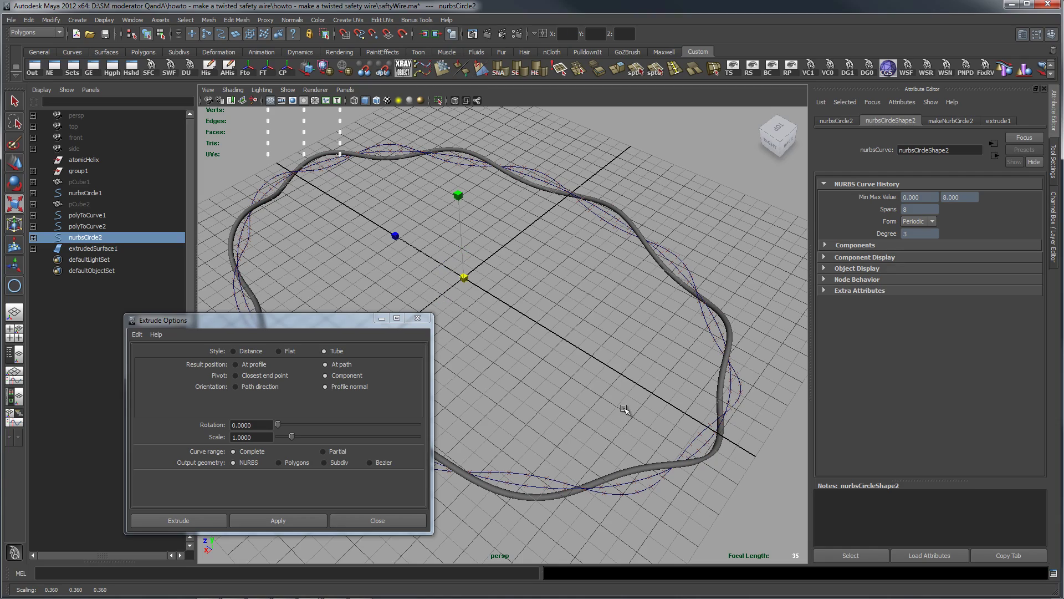
# Step: Scale a ring of the tube's control vertices in closer view
pyautogui.keyDown('alt'); pyautogui.moveTo(625, 409); pyautogui.dragTo(620, 351, button='right'); pyautogui.keyUp('alt')
pyautogui.click(622, 349)
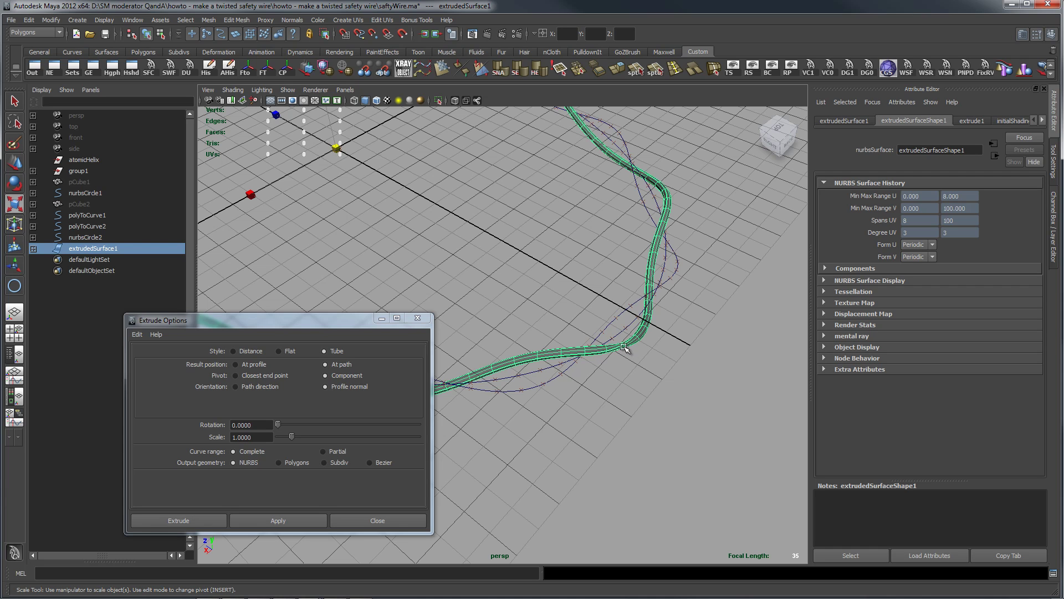
pyautogui.keyDown('alt'); pyautogui.moveTo(621, 346); pyautogui.dragTo(723, 353, button='right'); pyautogui.keyUp('alt')
pyautogui.rightClick(723, 350)
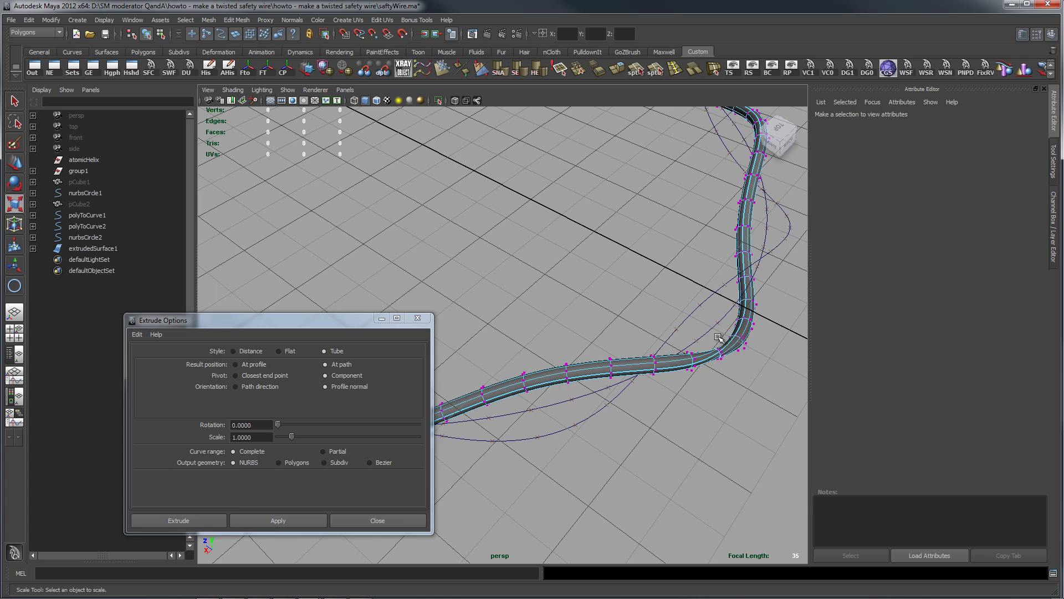
pyautogui.keyDown('alt'); pyautogui.moveTo(772, 319); pyautogui.dragTo(712, 316); pyautogui.keyUp('alt')
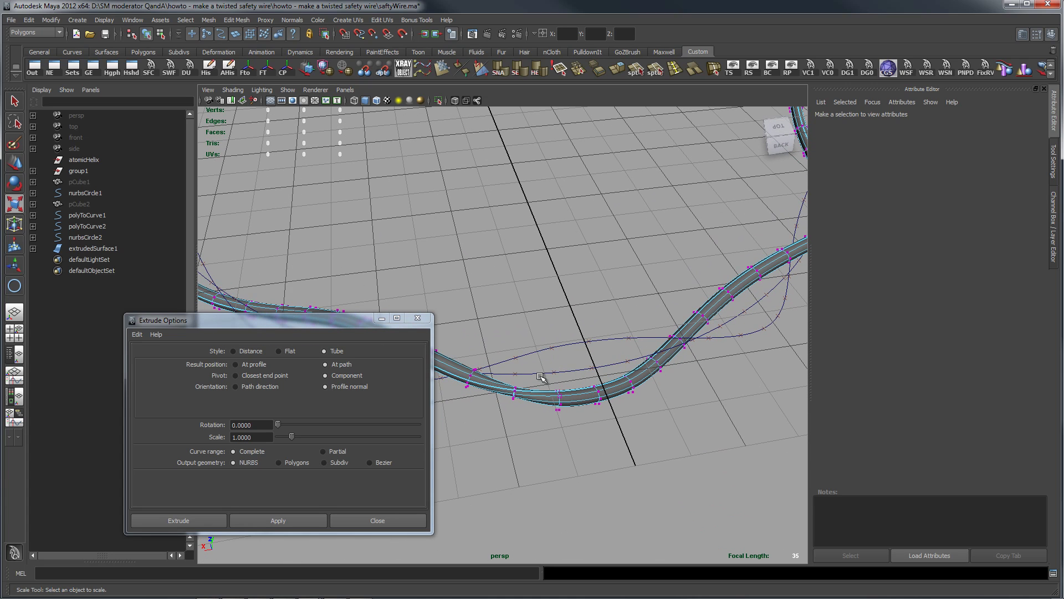
pyautogui.moveTo(541, 376); pyautogui.dragTo(565, 423)
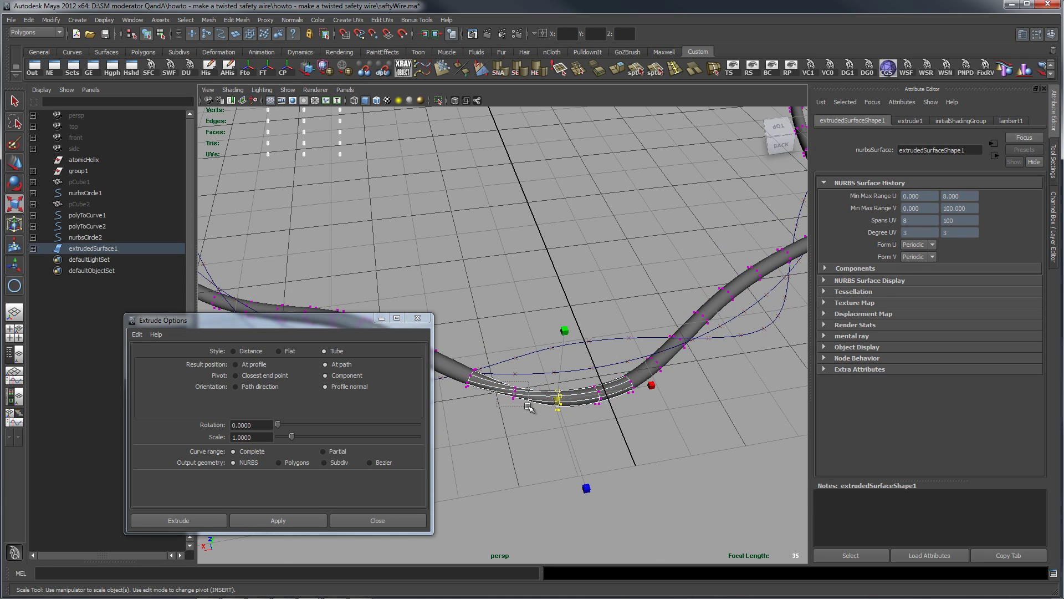
pyautogui.moveTo(515, 392)
pyautogui.mouseDown()
pyautogui.moveTo(548, 393)
pyautogui.moveTo(518, 387)
pyautogui.mouseUp()
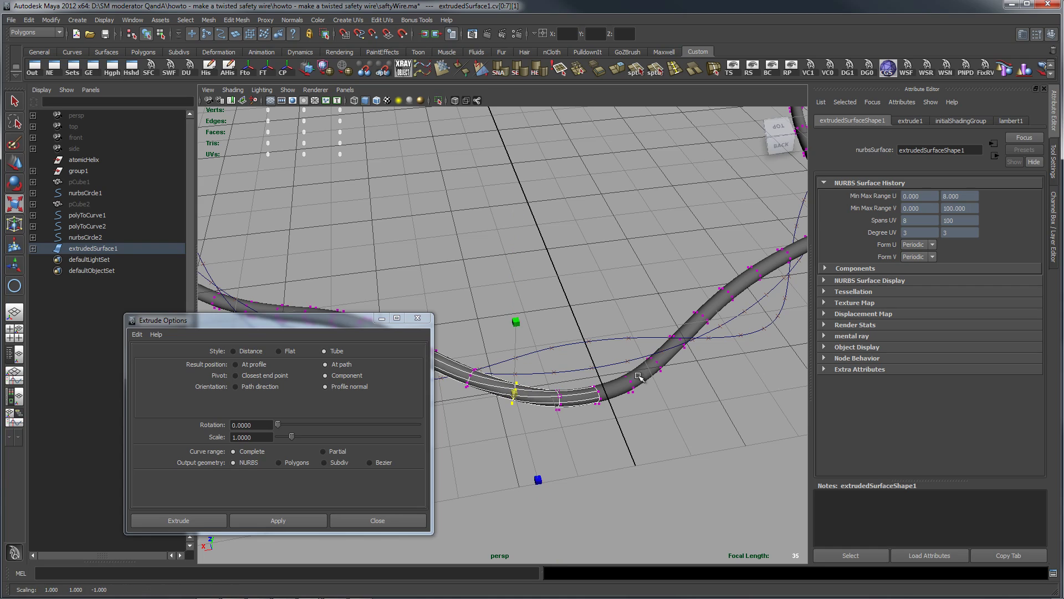
# Step: Extrude nurbsCircle2 along polyToCurve1 to create the second tube, extrudedSurface2
pyautogui.keyDown('alt'); pyautogui.moveTo(640, 377); pyautogui.dragTo(637, 353); pyautogui.keyUp('alt')
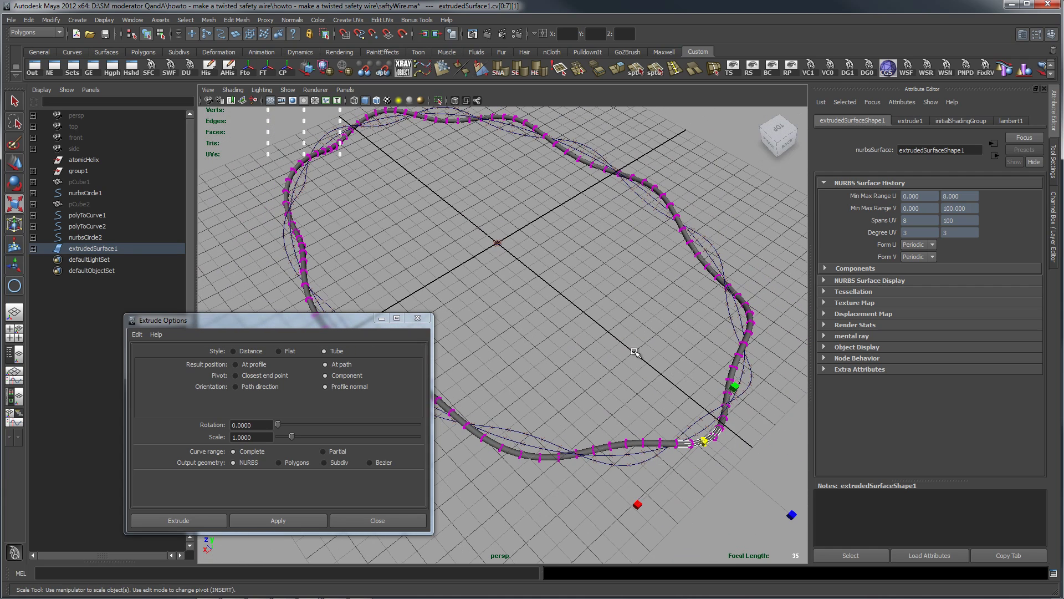
pyautogui.click(498, 251)
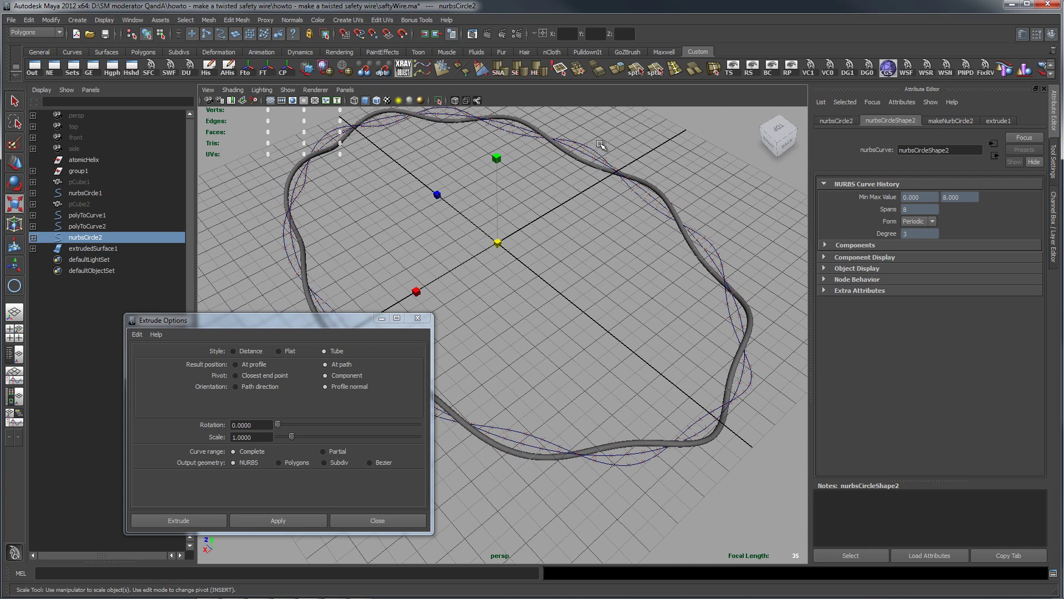
pyautogui.keyDown('shift'); pyautogui.click(613, 168); pyautogui.keyUp('shift')
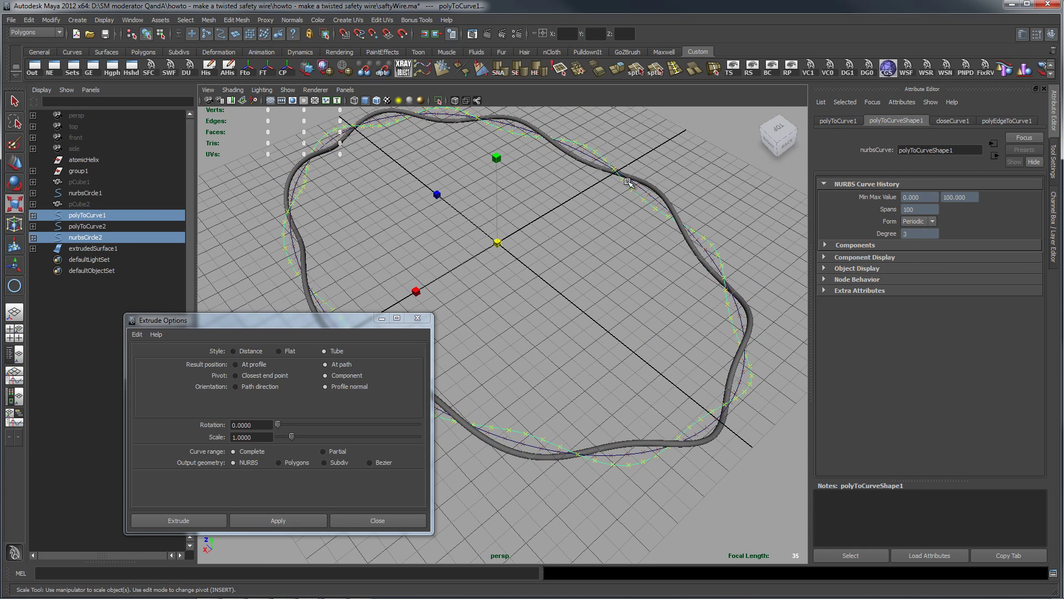
pyautogui.click(324, 520)
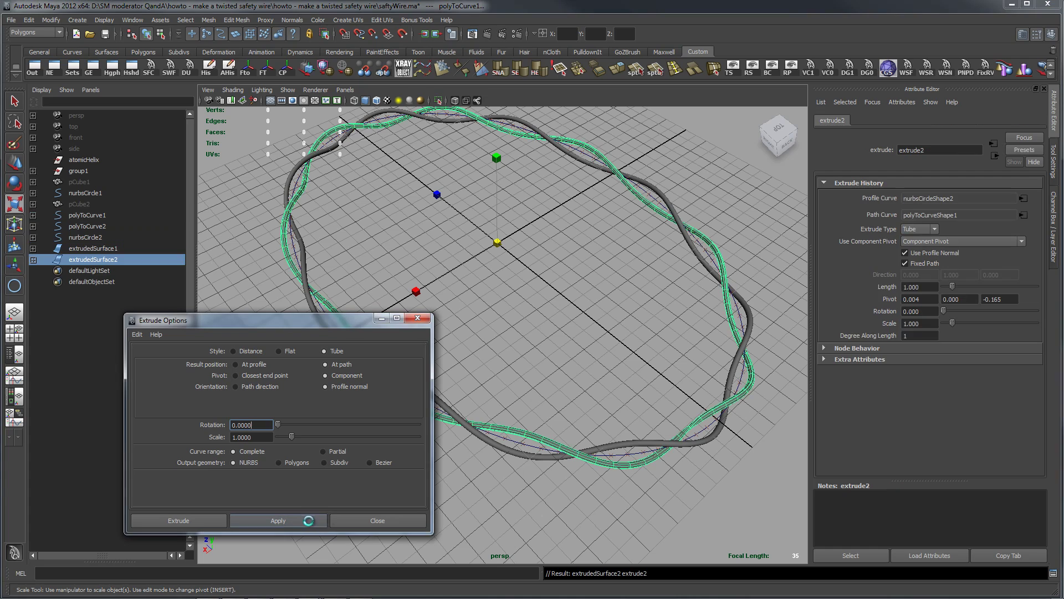
# Step: Close Extrude Options, inspect a tube's control vertices, then return to Object Mode and view the whole wire ring
pyautogui.click(420, 317)
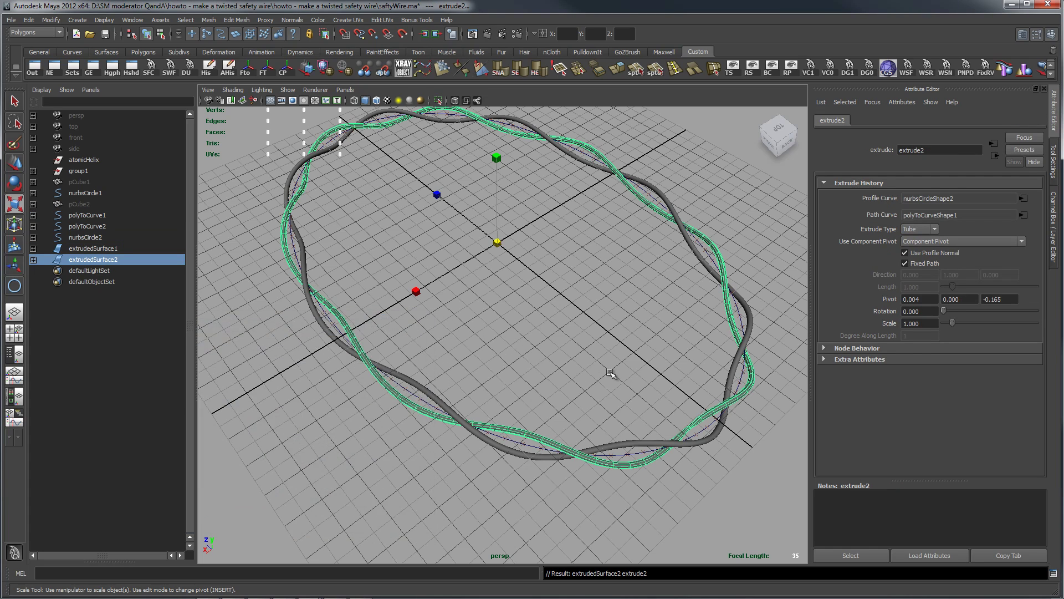
pyautogui.keyDown('alt'); pyautogui.moveTo(615, 369); pyautogui.dragTo(496, 317, button='middle'); pyautogui.keyUp('alt')
pyautogui.keyDown('alt'); pyautogui.moveTo(496, 316); pyautogui.dragTo(558, 393, button='right'); pyautogui.keyUp('alt')
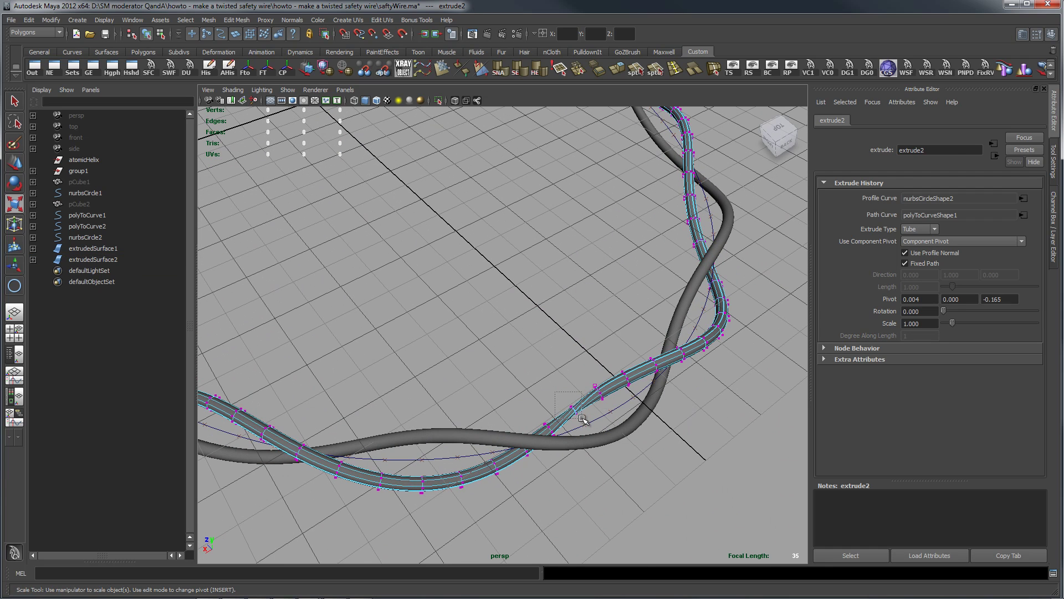
pyautogui.moveTo(582, 424); pyautogui.dragTo(578, 410)
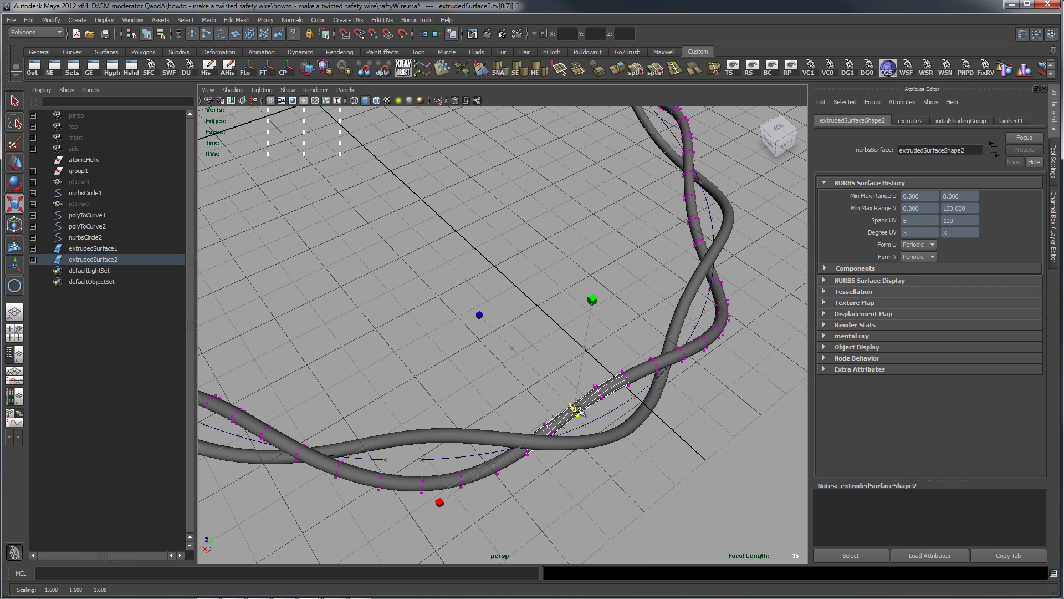
pyautogui.click(697, 431)
pyautogui.keyDown('alt'); pyautogui.moveTo(717, 434); pyautogui.dragTo(623, 336); pyautogui.keyUp('alt')
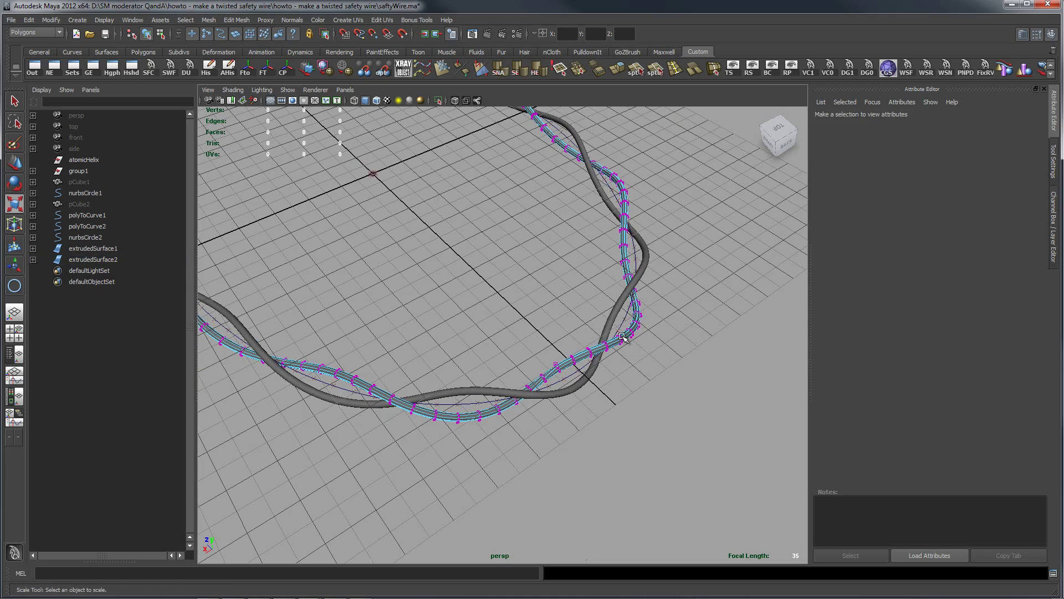
pyautogui.moveTo(623, 337); pyautogui.dragTo(649, 322, button='right')
pyautogui.keyDown('alt'); pyautogui.moveTo(699, 388); pyautogui.dragTo(684, 467); pyautogui.keyUp('alt')
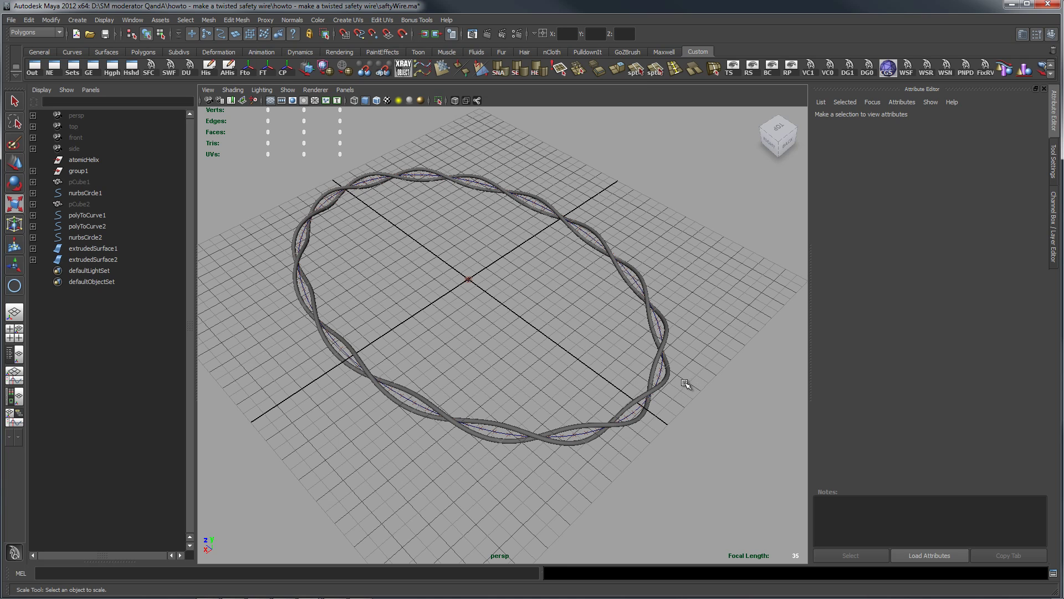
# Step: Select pCube2 and set its extrusion Twist to 3770 in the Channel Box
pyautogui.scroll(3, 685, 384)
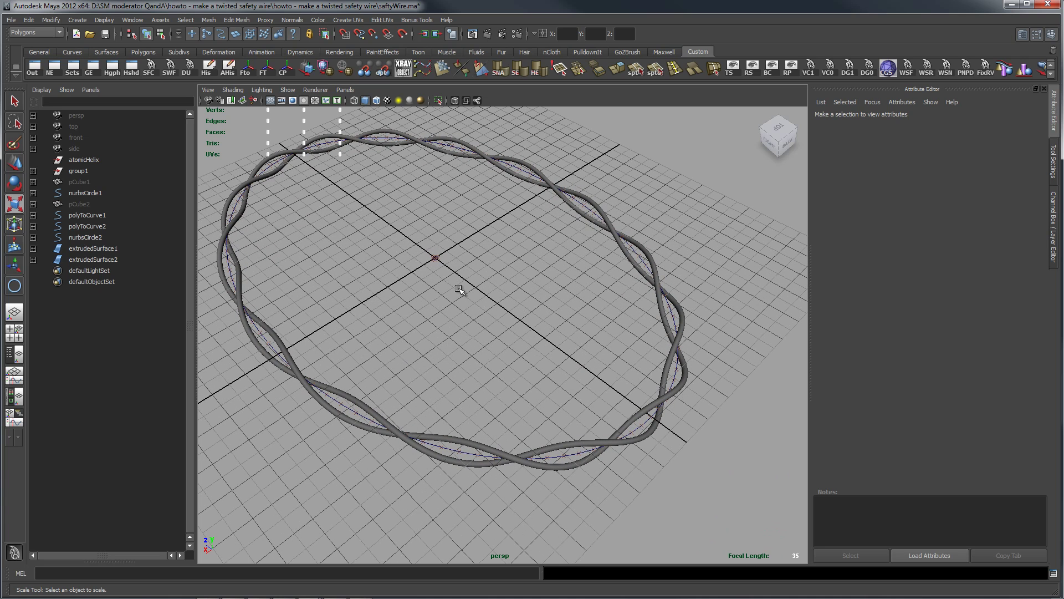
pyautogui.click(87, 205)
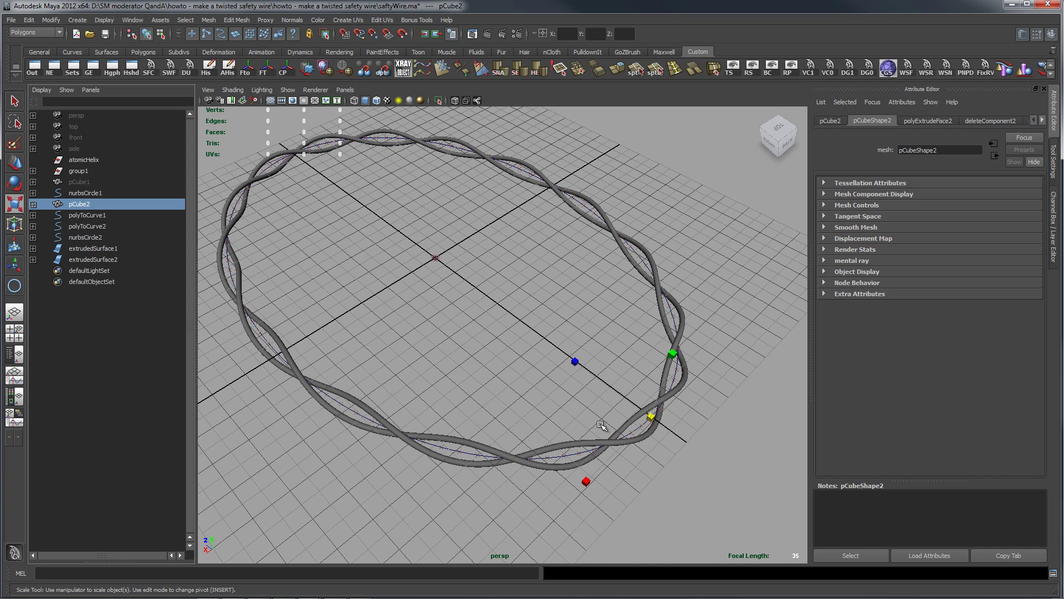
pyautogui.keyDown('alt'); pyautogui.moveTo(713, 404); pyautogui.dragTo(715, 397); pyautogui.keyUp('alt')
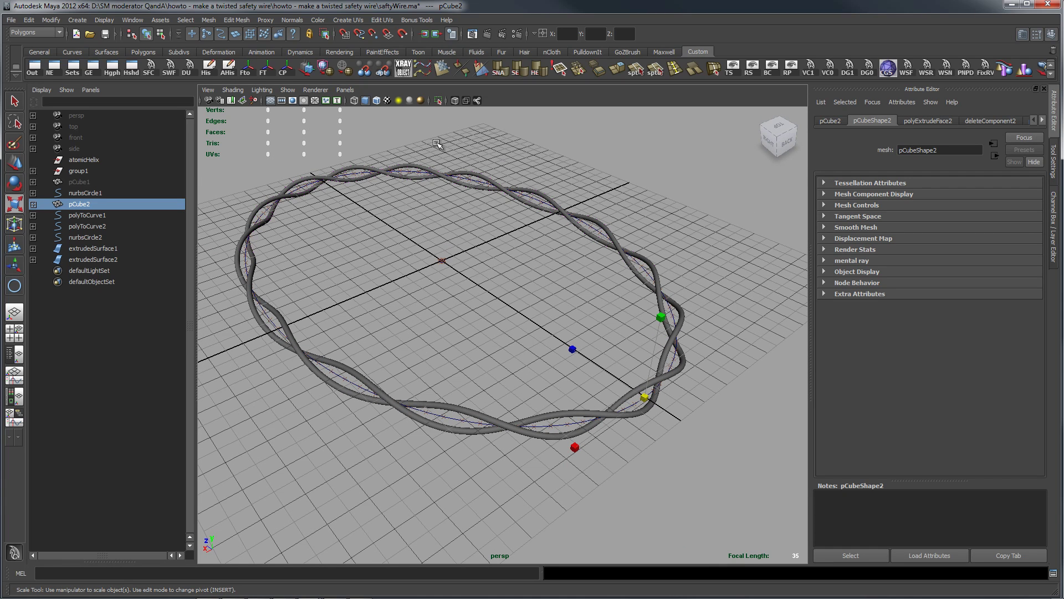
pyautogui.click(1051, 247)
pyautogui.click(990, 249)
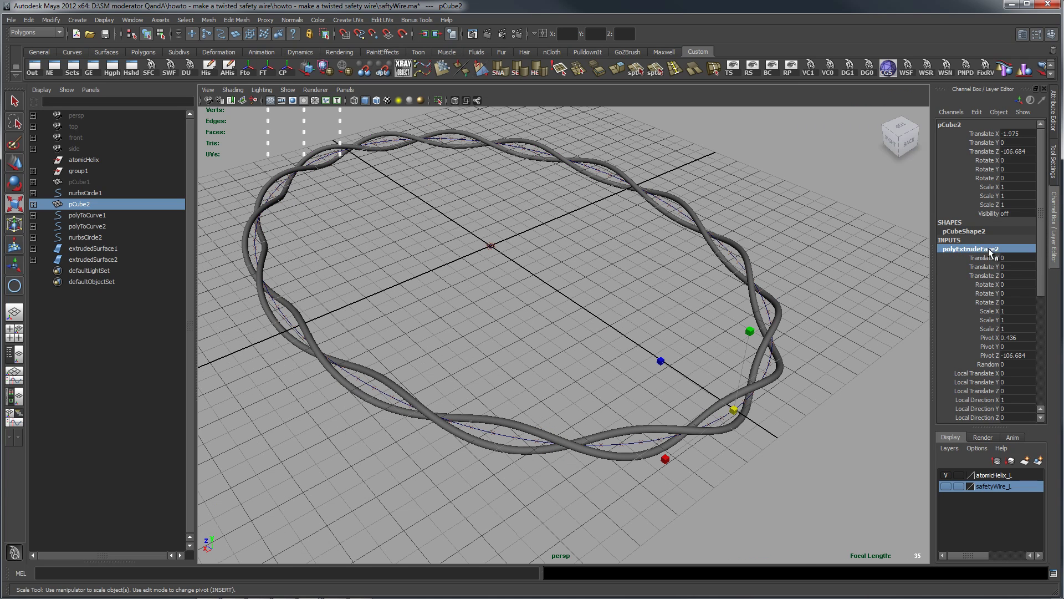
pyautogui.click(991, 250)
pyautogui.moveTo(1042, 249); pyautogui.dragTo(1042, 364)
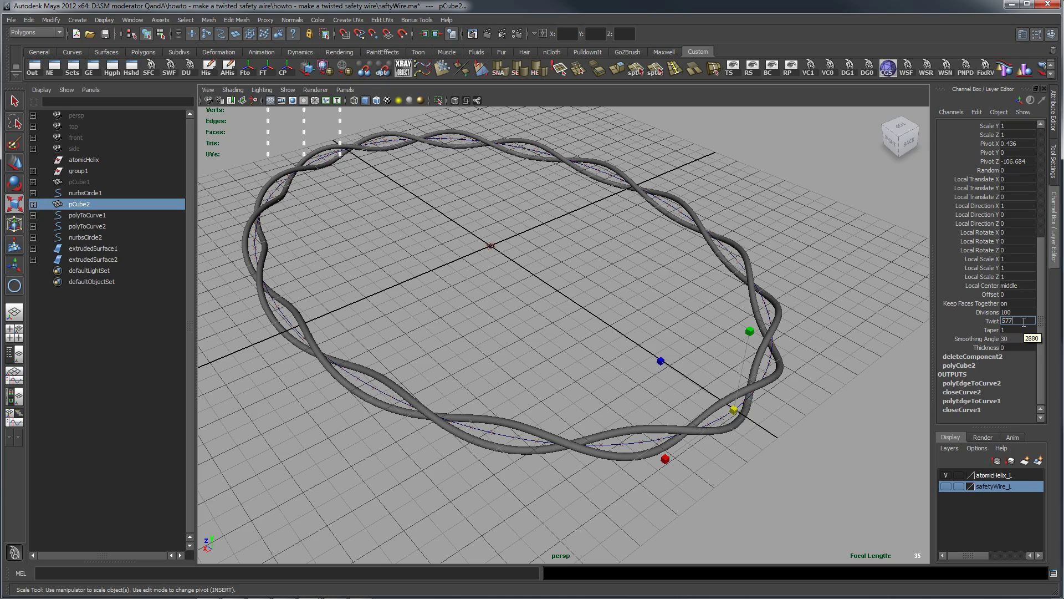
pyautogui.press('Return')
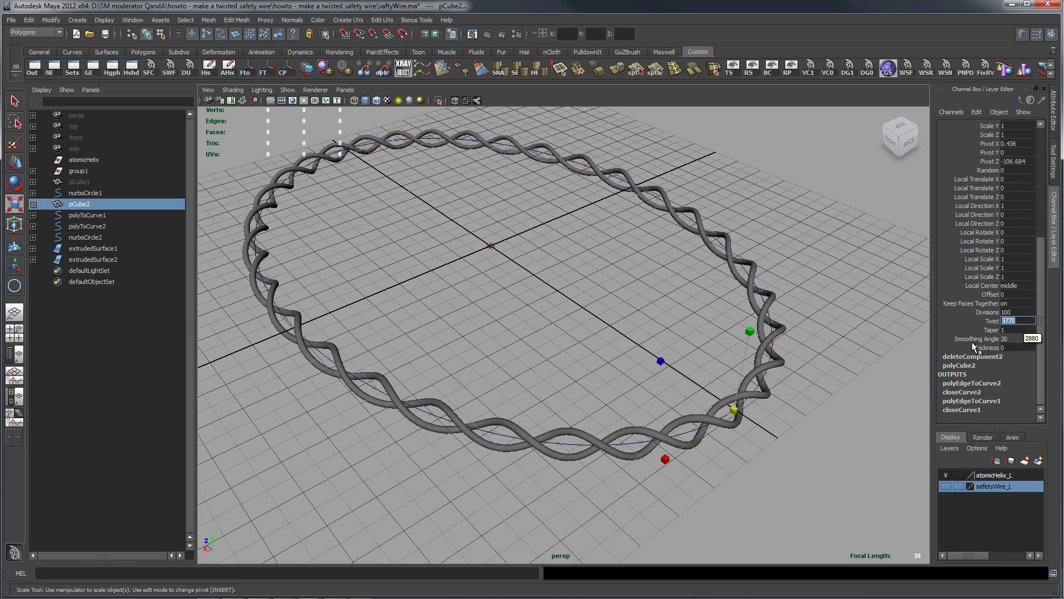
# Step: Orbit, pan and zoom in to check the tightly twisted wire tubes
pyautogui.keyDown('alt'); pyautogui.moveTo(793, 349); pyautogui.dragTo(860, 383); pyautogui.keyUp('alt')
pyautogui.keyDown('alt'); pyautogui.moveTo(764, 414); pyautogui.dragTo(739, 425, button='right'); pyautogui.keyUp('alt')
pyautogui.press('r')
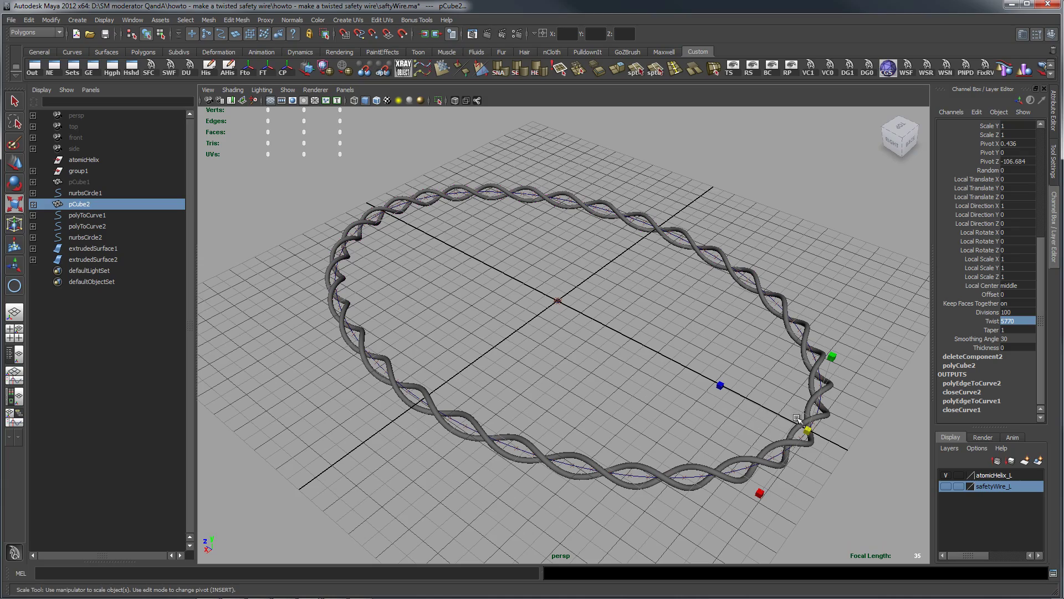
pyautogui.keyDown('alt'); pyautogui.moveTo(775, 453); pyautogui.dragTo(622, 390, button='middle'); pyautogui.keyUp('alt')
pyautogui.keyDown('alt'); pyautogui.moveTo(622, 390); pyautogui.dragTo(782, 436, button='right'); pyautogui.keyUp('alt')
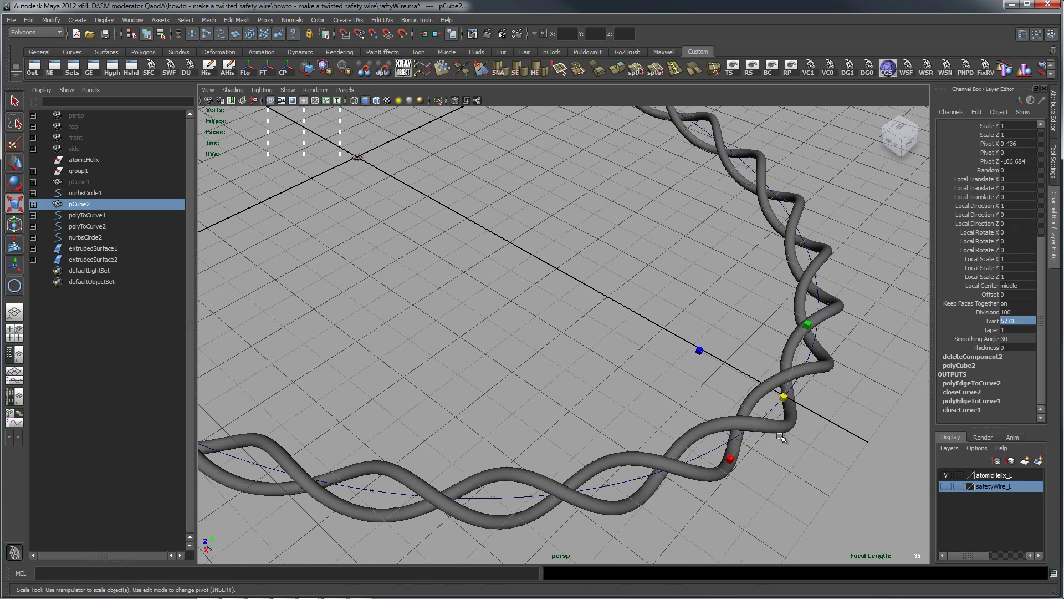
# Step: Inspect extrudedSurface1, pull back to show the whole twisted oval ring, then clear the selection
pyautogui.click(804, 428)
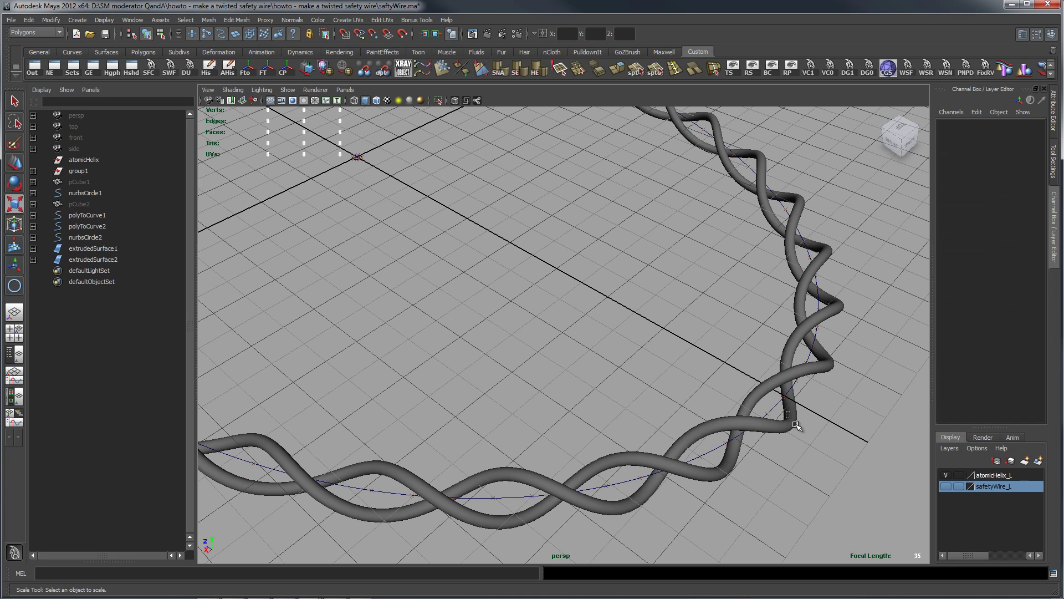
pyautogui.click(790, 420)
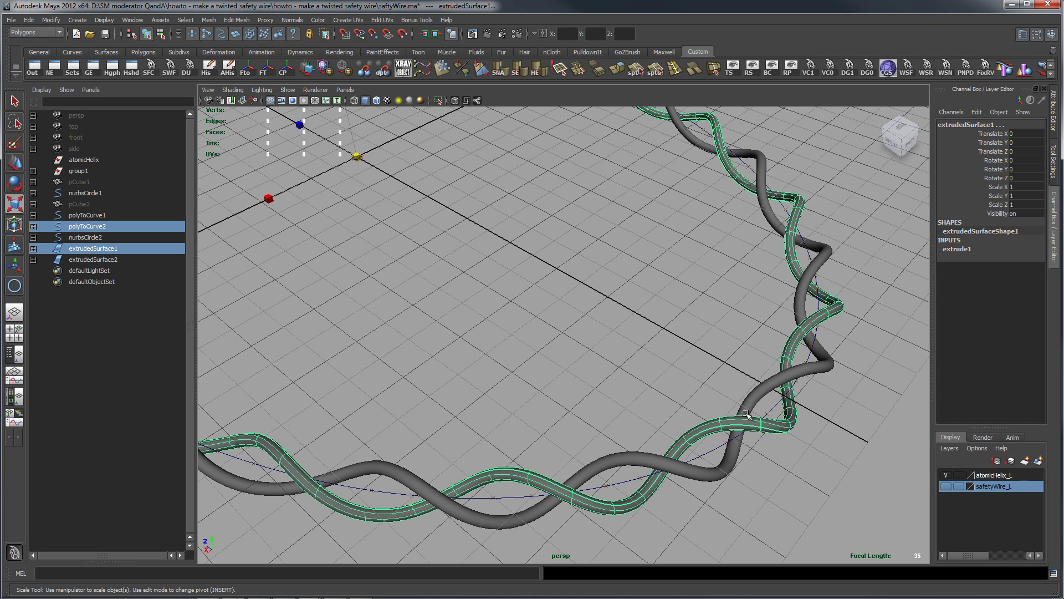
pyautogui.keyDown('alt'); pyautogui.moveTo(842, 445); pyautogui.dragTo(792, 438); pyautogui.keyUp('alt')
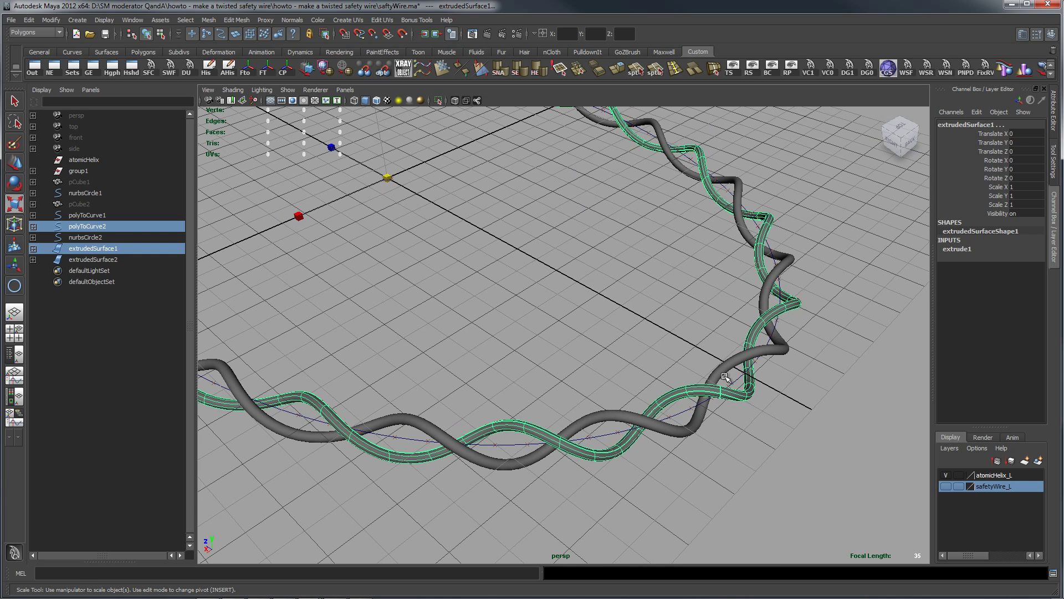
pyautogui.keyDown('alt'); pyautogui.moveTo(808, 442); pyautogui.dragTo(746, 444); pyautogui.keyUp('alt')
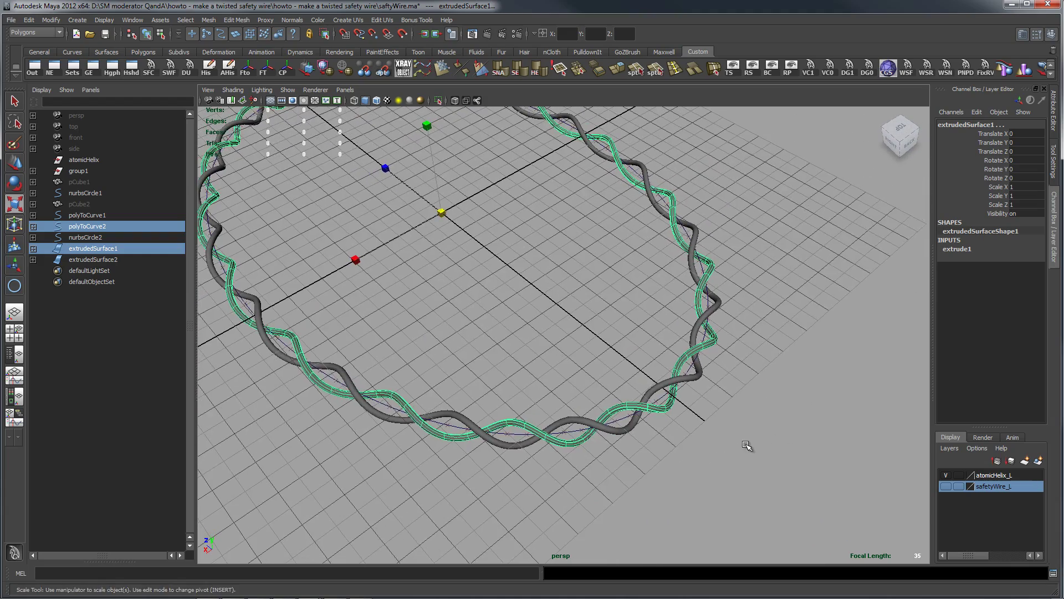
pyautogui.keyDown('alt'); pyautogui.moveTo(746, 444); pyautogui.dragTo(765, 446, button='middle'); pyautogui.keyUp('alt')
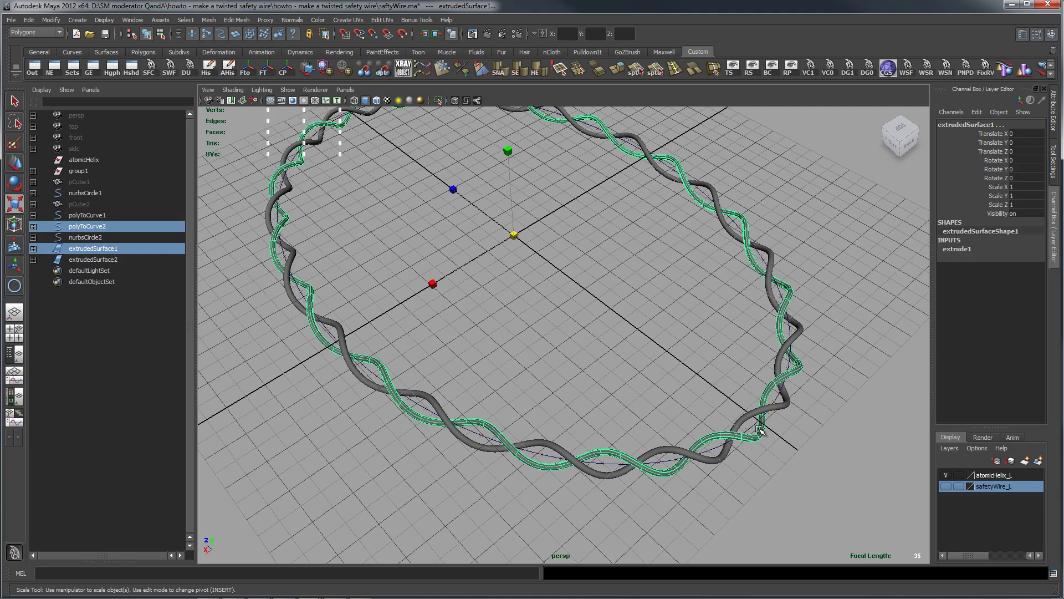
pyautogui.keyDown('alt'); pyautogui.moveTo(690, 423); pyautogui.dragTo(805, 457); pyautogui.keyUp('alt')
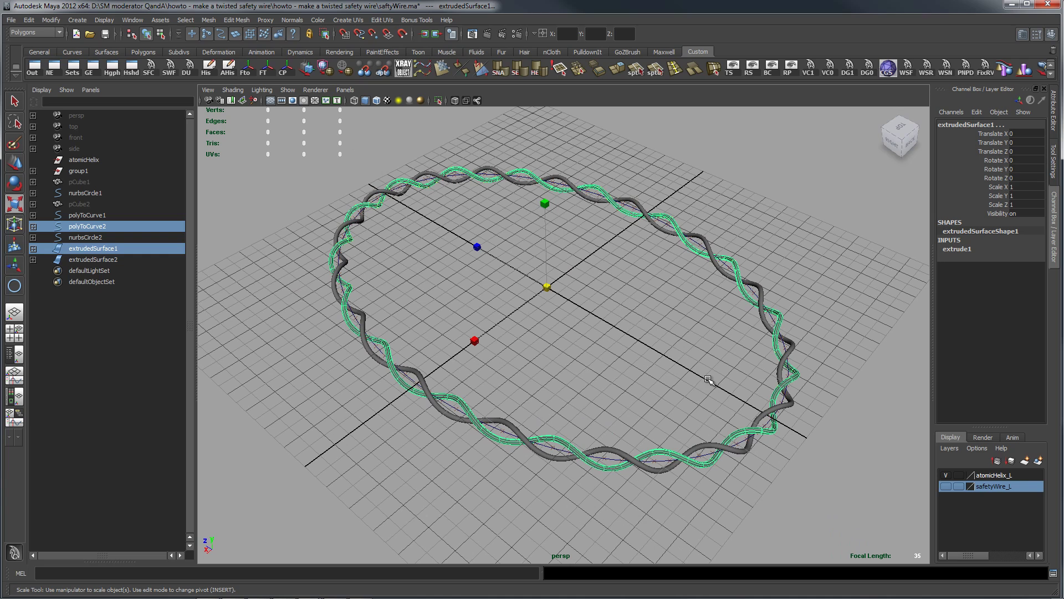
pyautogui.click(654, 320)
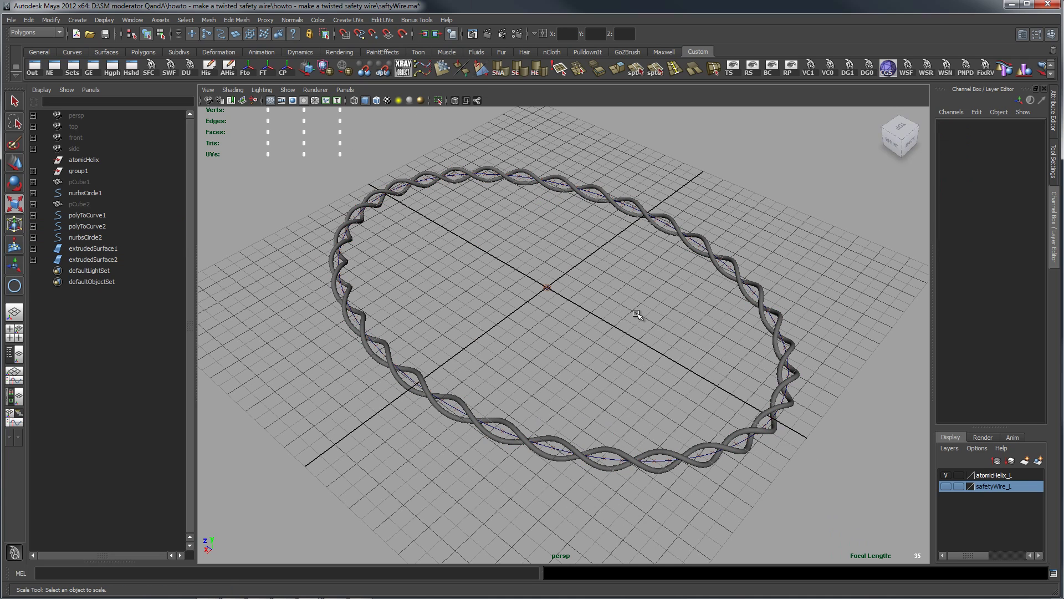
pyautogui.click(549, 291)
pyautogui.click(602, 352)
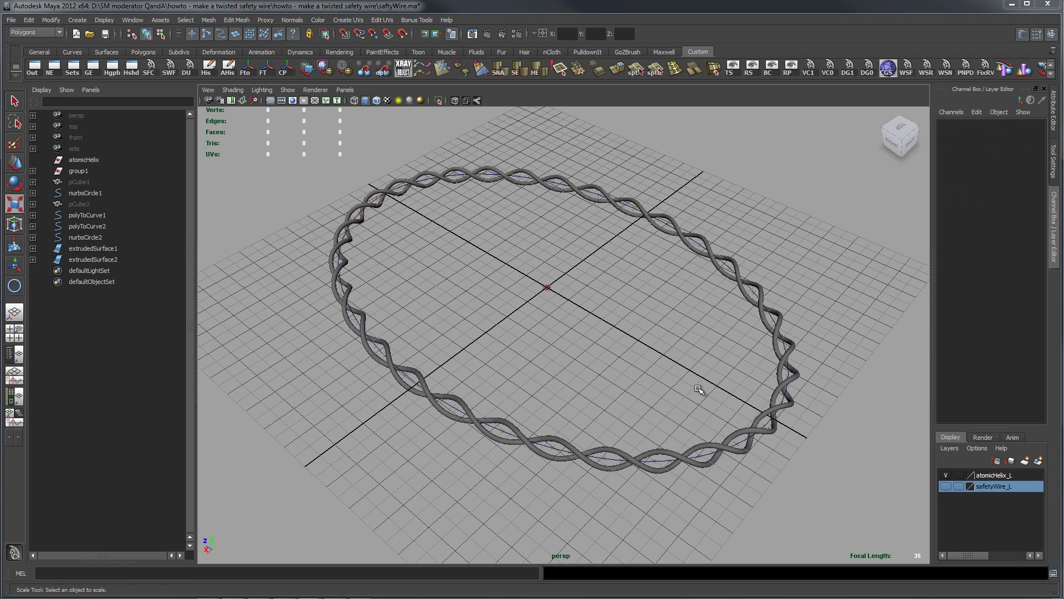
pyautogui.press('space')
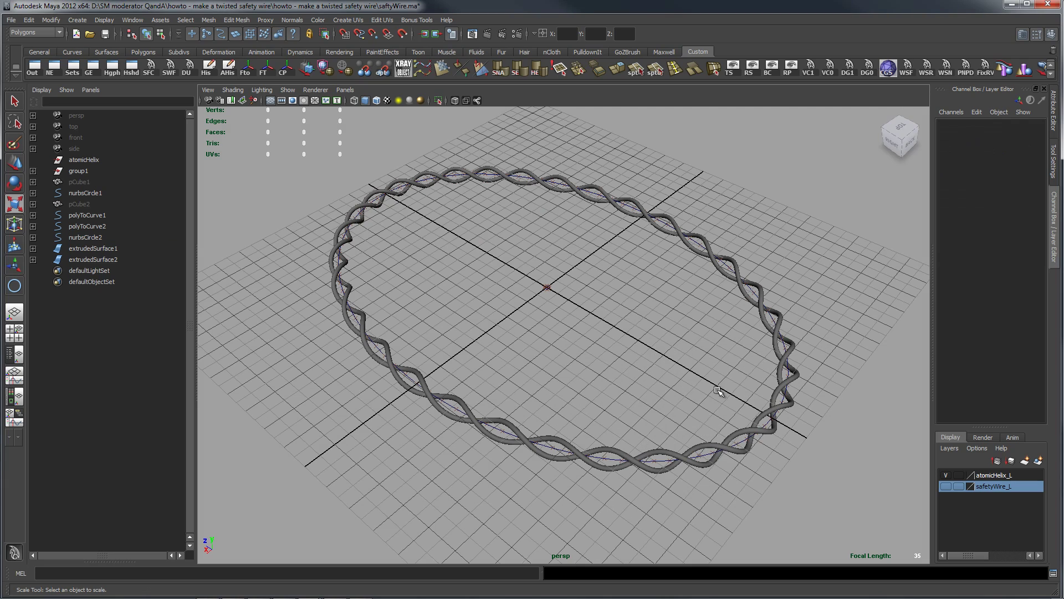
pyautogui.click(630, 206)
pyautogui.press('w')
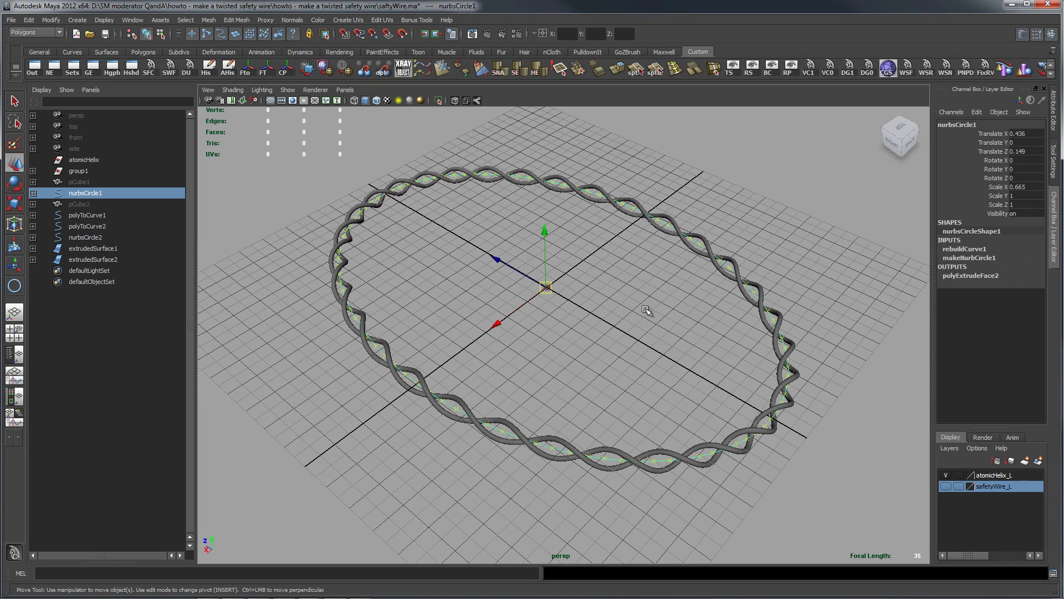
pyautogui.moveTo(510, 263); pyautogui.dragTo(474, 242)
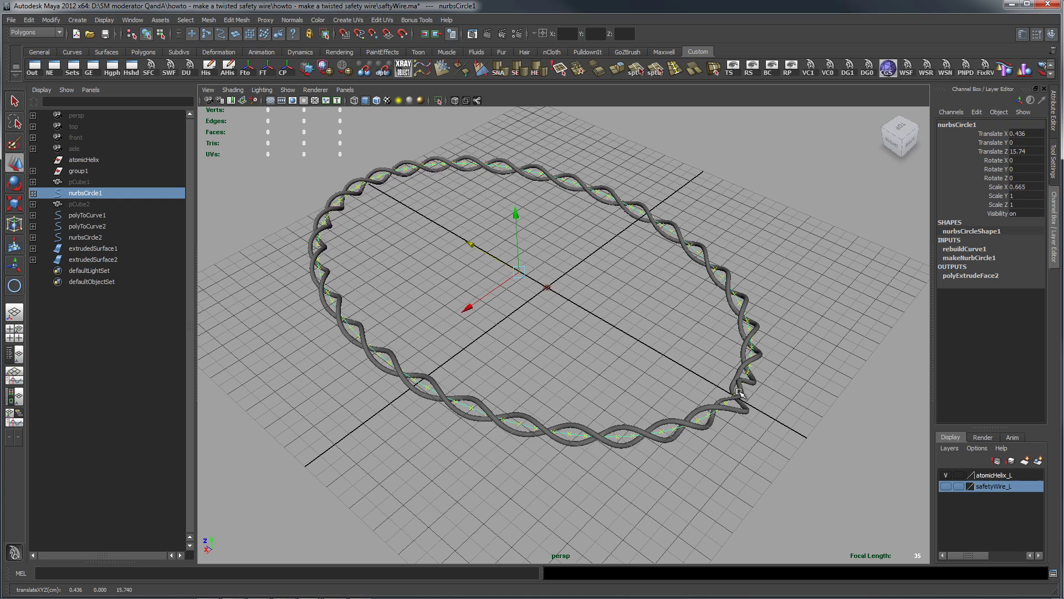
pyautogui.hotkey('ctrl', 'z')
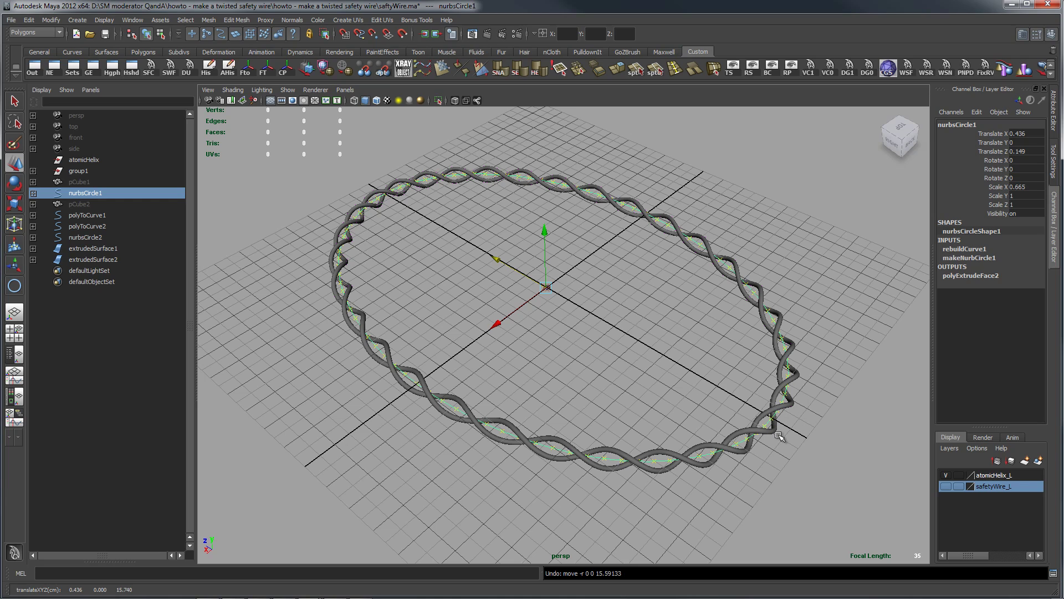
pyautogui.keyDown('alt'); pyautogui.moveTo(808, 416); pyautogui.dragTo(694, 461); pyautogui.keyUp('alt')
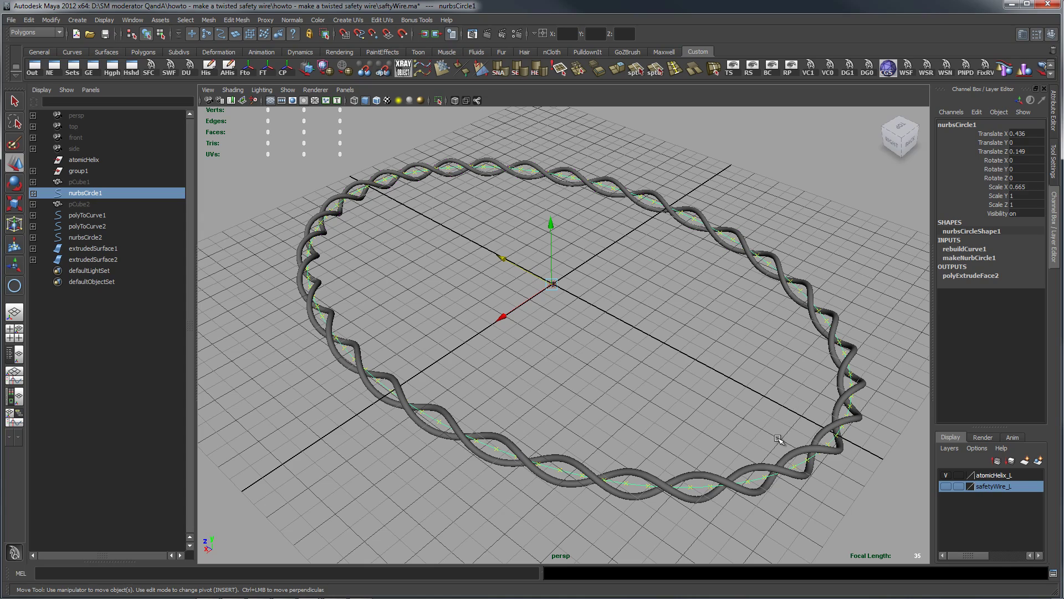
pyautogui.keyDown('alt'); pyautogui.moveTo(758, 405); pyautogui.dragTo(753, 454); pyautogui.keyUp('alt')
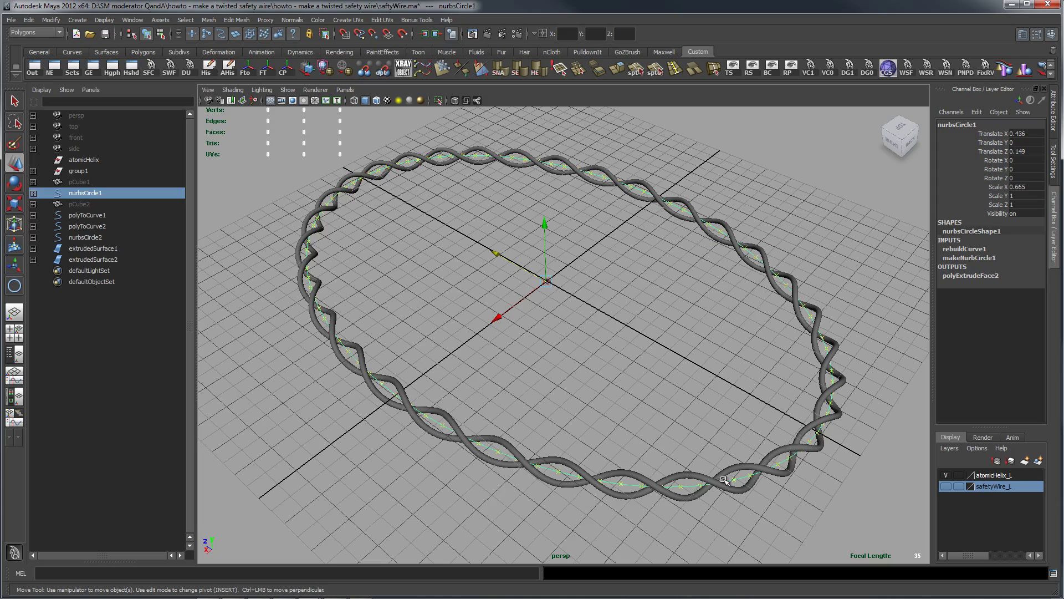
pyautogui.moveTo(724, 490)
pyautogui.keyDown('alt'); pyautogui.mouseDown()
pyautogui.moveTo(790, 488)
pyautogui.moveTo(716, 489)
pyautogui.moveTo(723, 495)
pyautogui.mouseUp(); pyautogui.keyUp('alt')
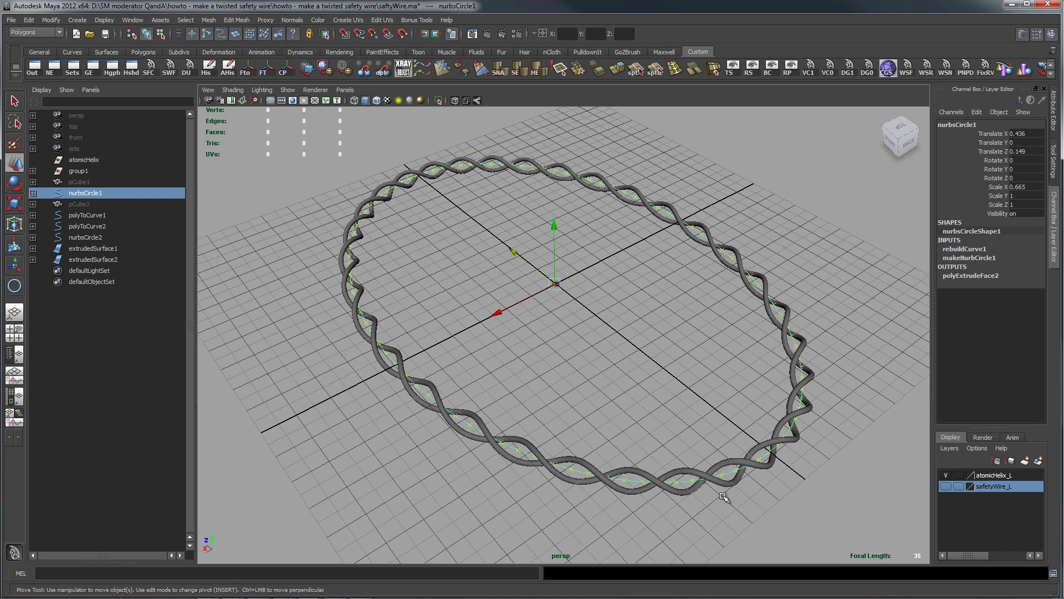
# Step: Scale nurbsCircle2 uniformly, first larger then down to 0.352, so both tubes become thin
pyautogui.click(555, 283)
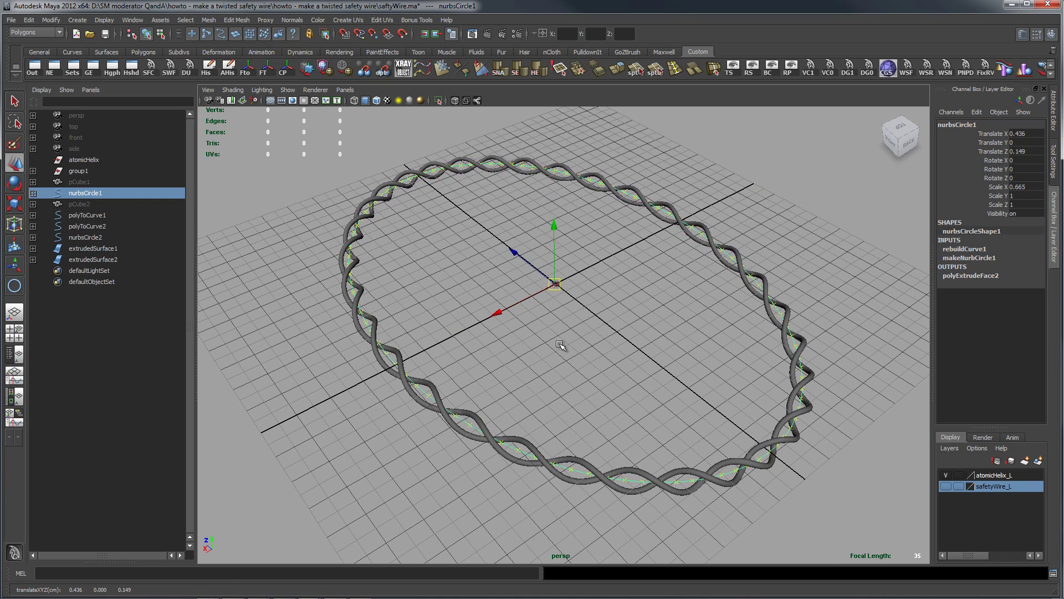
pyautogui.click(565, 347)
pyautogui.click(556, 285)
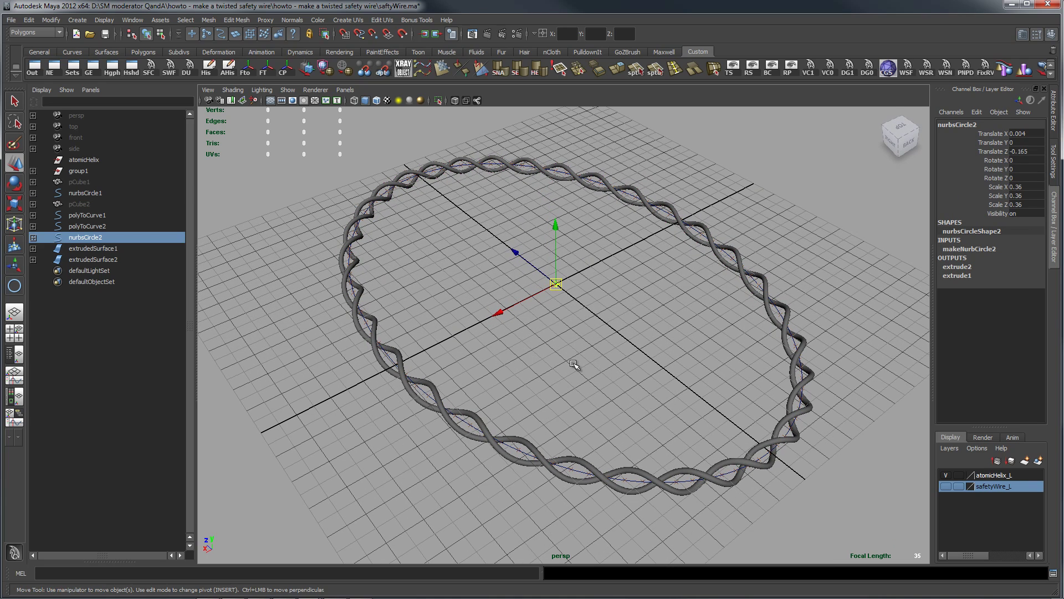
pyautogui.press('r')
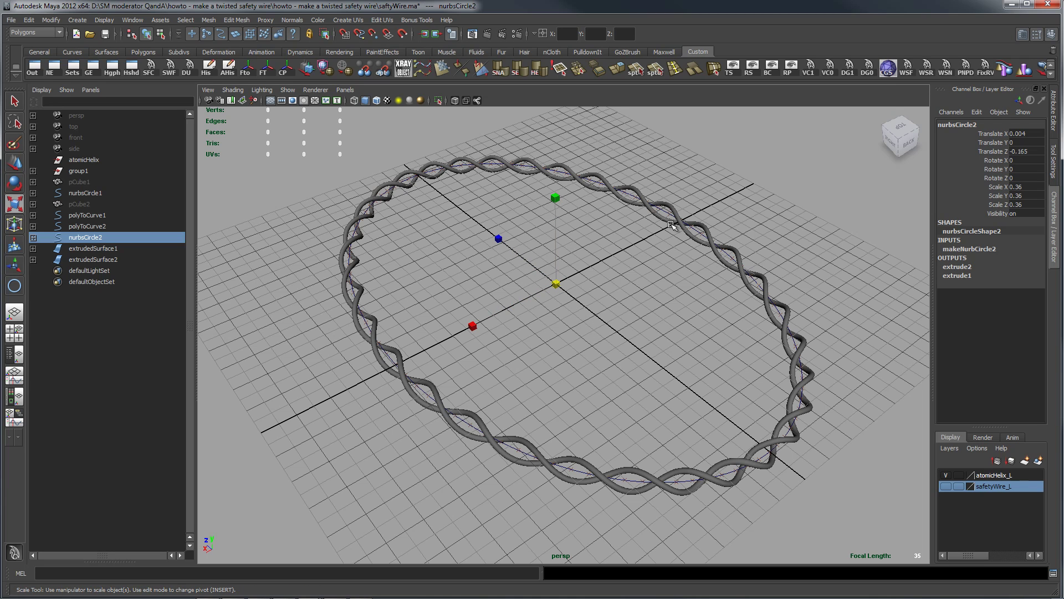
pyautogui.moveTo(556, 283); pyautogui.dragTo(567, 287)
pyautogui.scroll(3, 701, 413)
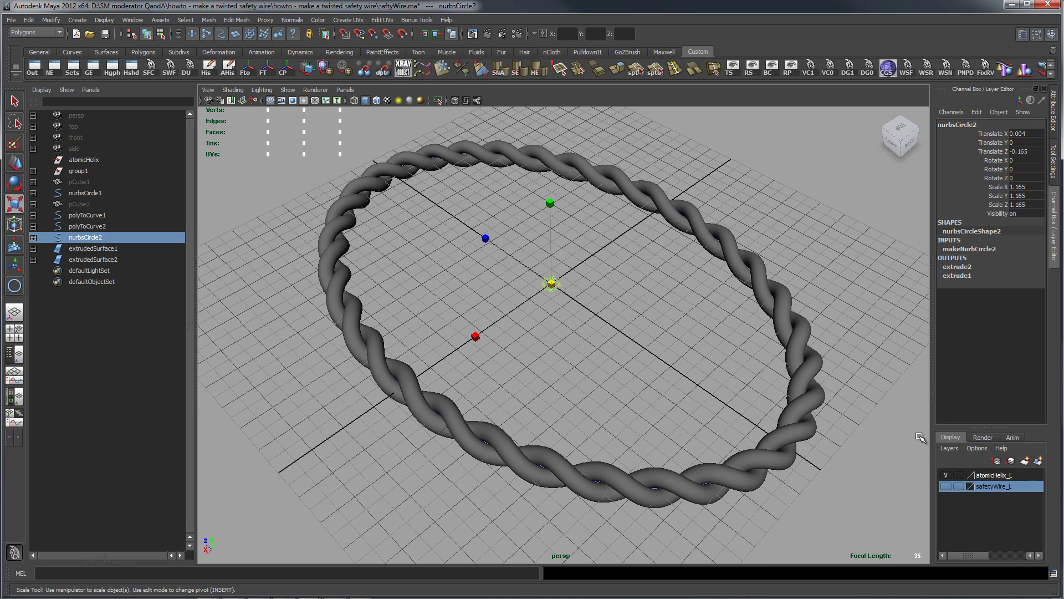
pyautogui.keyDown('alt'); pyautogui.moveTo(920, 437); pyautogui.dragTo(811, 385); pyautogui.keyUp('alt')
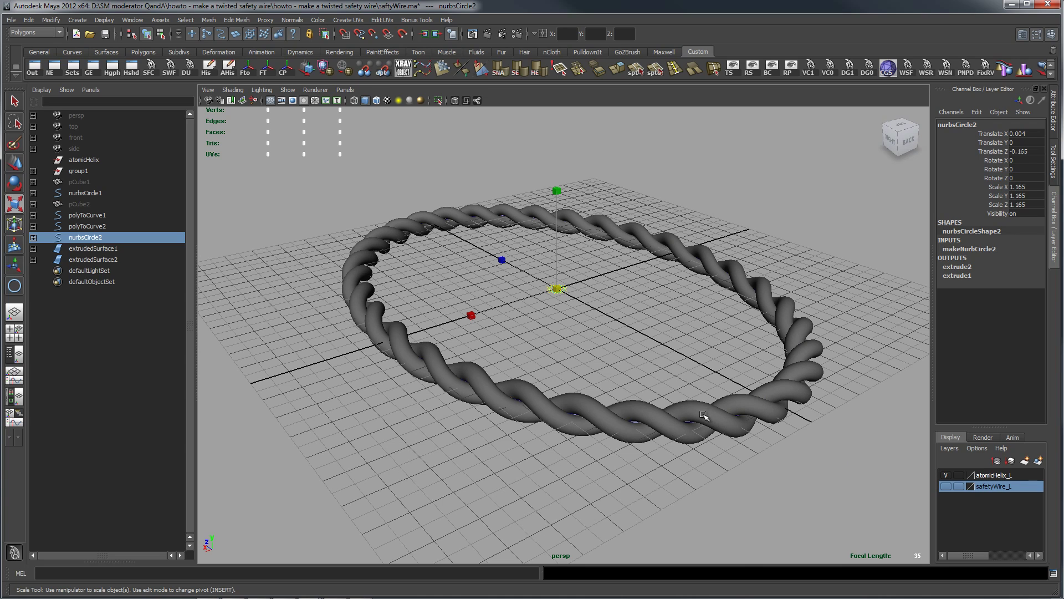
pyautogui.moveTo(687, 361); pyautogui.dragTo(551, 290, button='middle')
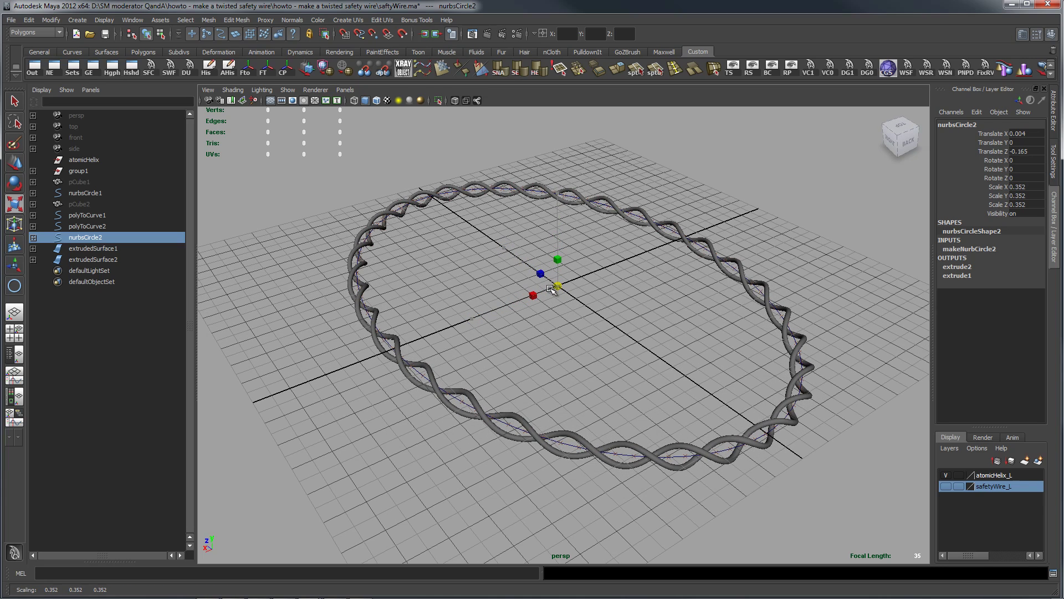
pyautogui.keyDown('alt'); pyautogui.moveTo(783, 411); pyautogui.dragTo(799, 405); pyautogui.keyUp('alt')
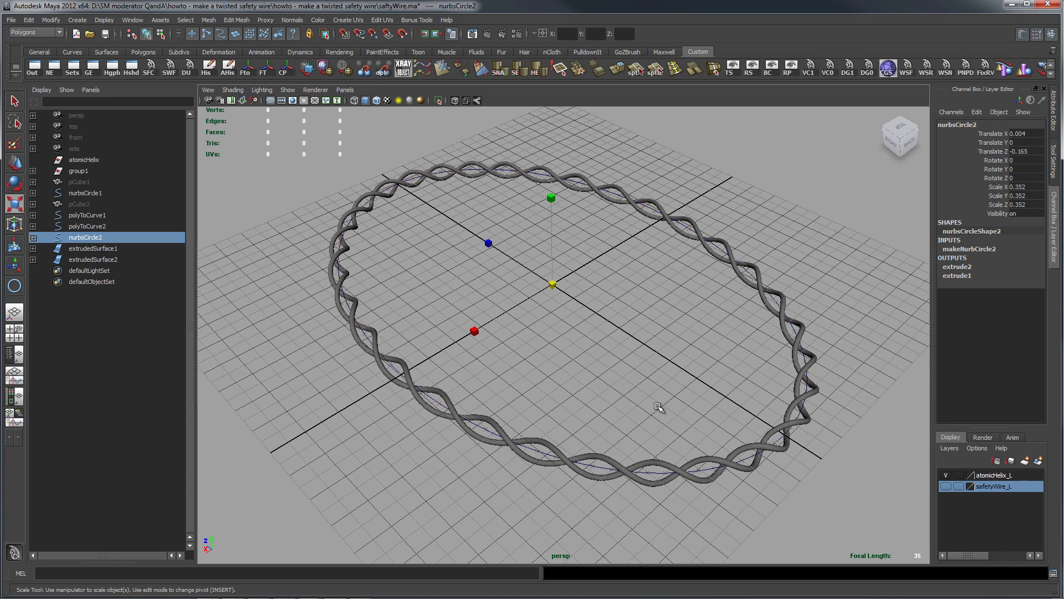
pyautogui.keyDown('alt'); pyautogui.moveTo(663, 450); pyautogui.dragTo(694, 450); pyautogui.keyUp('alt')
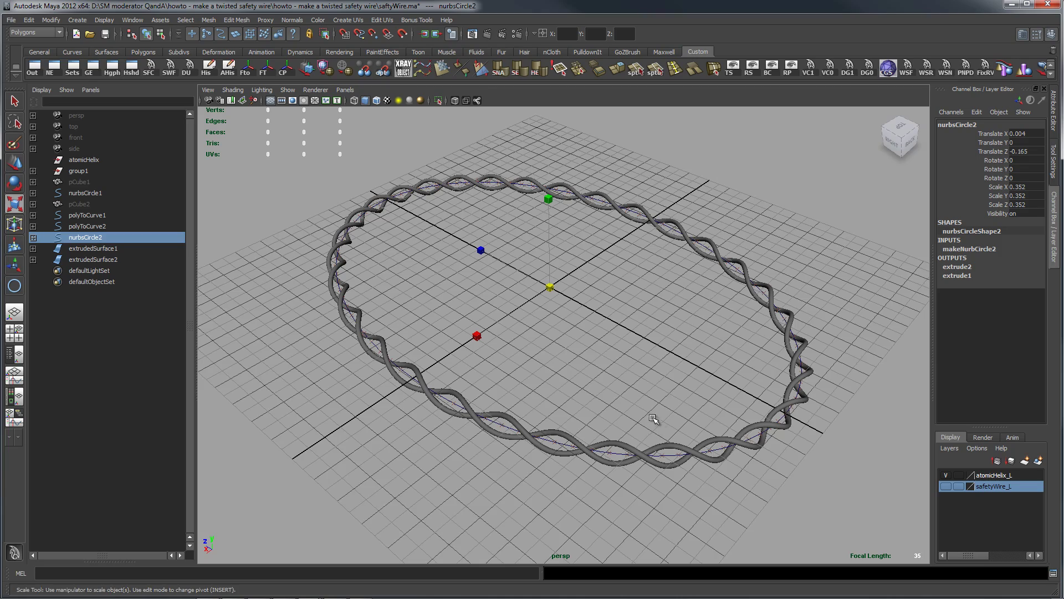
pyautogui.keyDown('alt'); pyautogui.moveTo(657, 427); pyautogui.dragTo(728, 373); pyautogui.keyUp('alt')
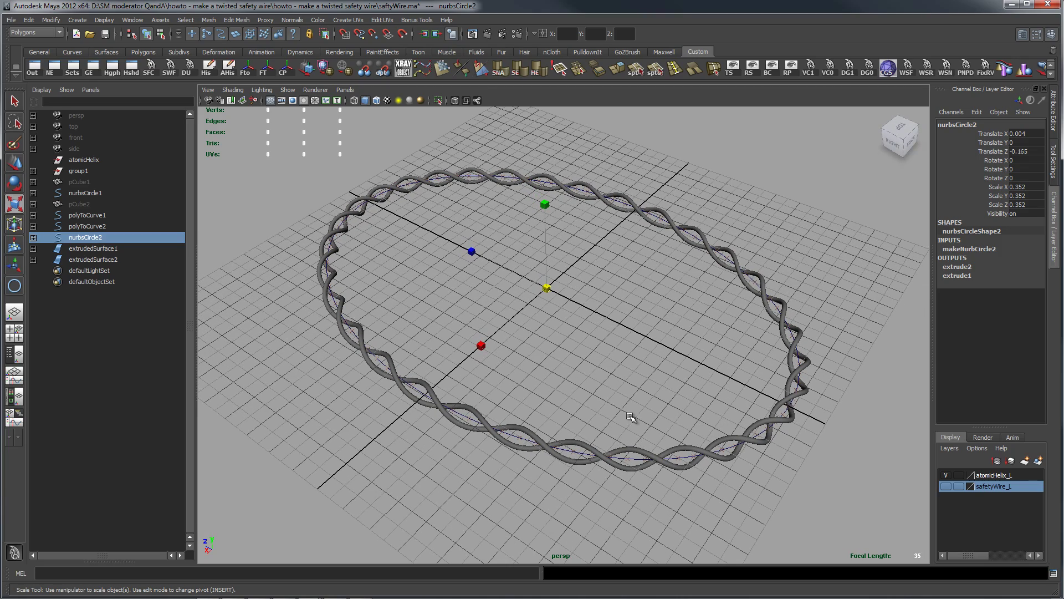
pyautogui.moveTo(630, 417)
pyautogui.keyDown('alt'); pyautogui.mouseDown()
pyautogui.moveTo(625, 404)
pyautogui.moveTo(630, 417)
pyautogui.mouseUp(); pyautogui.keyUp('alt')
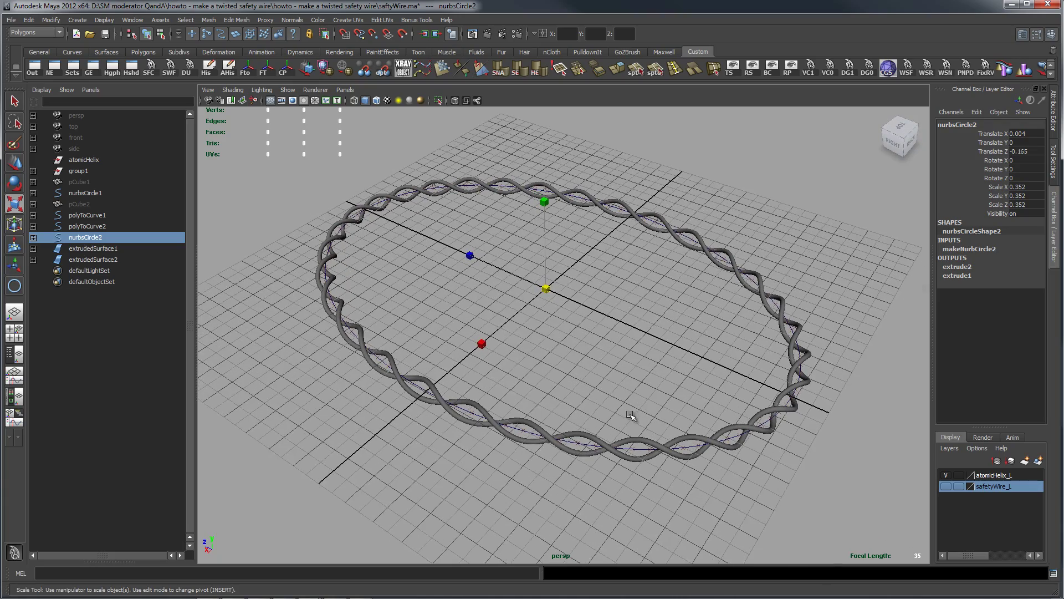